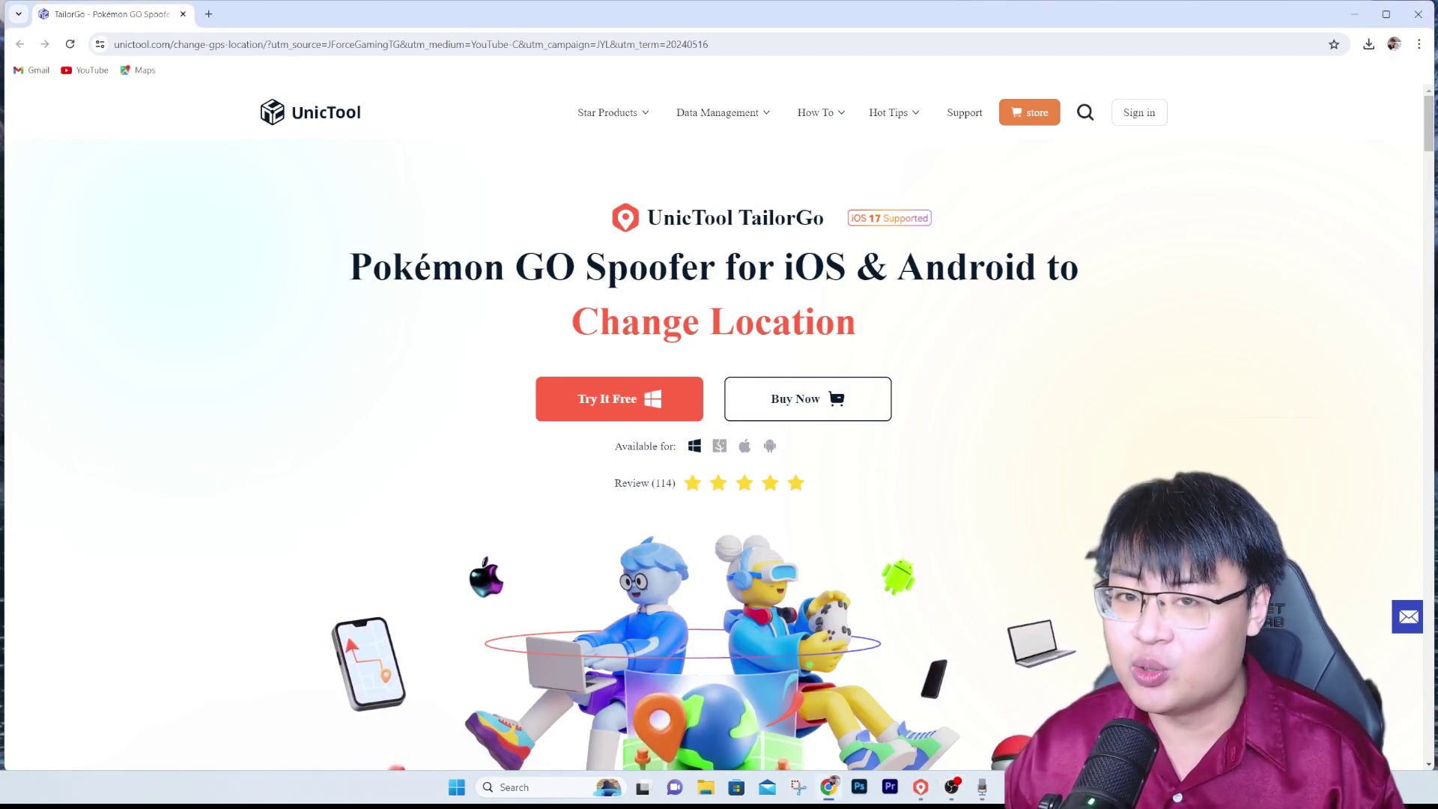
# Scroll the TailorGo product page down to the 'Spoofer Pokémon GO, AR Games, and Any Location-based Apps' section.
pyautogui.scroll(-1, 719, 420)
pyautogui.scroll(-2, 719, 418)
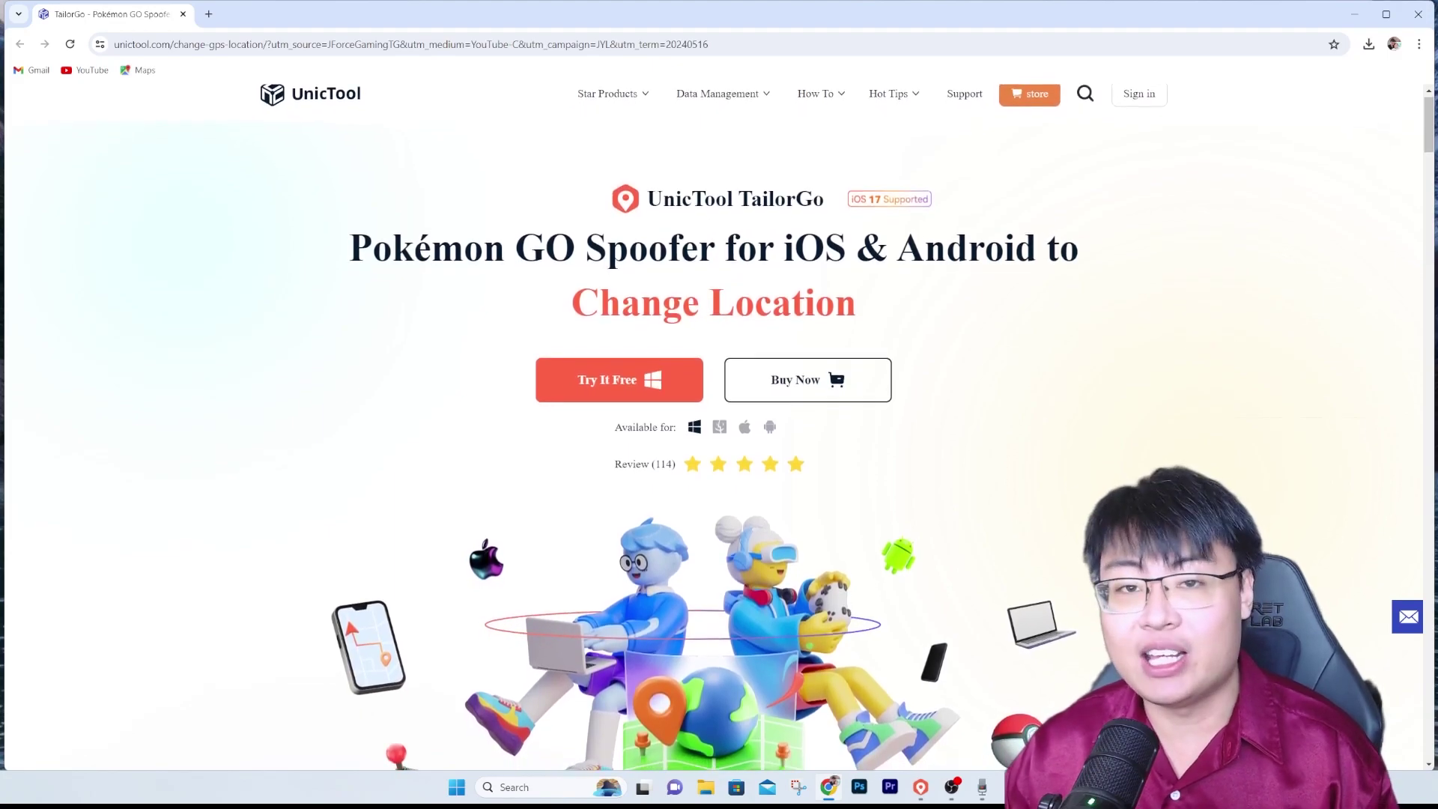
pyautogui.scroll(-2, 719, 419)
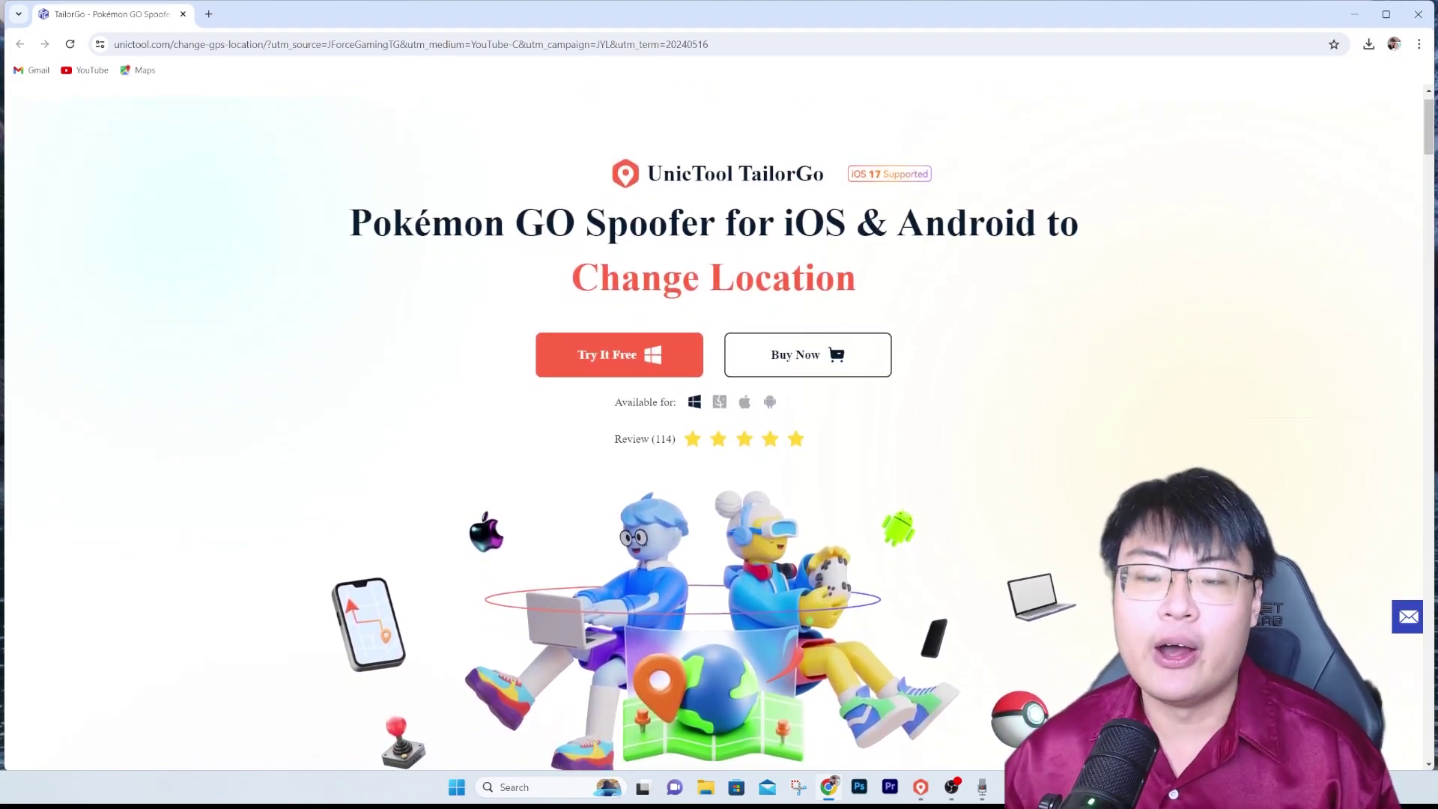
pyautogui.scroll(-2, 719, 419)
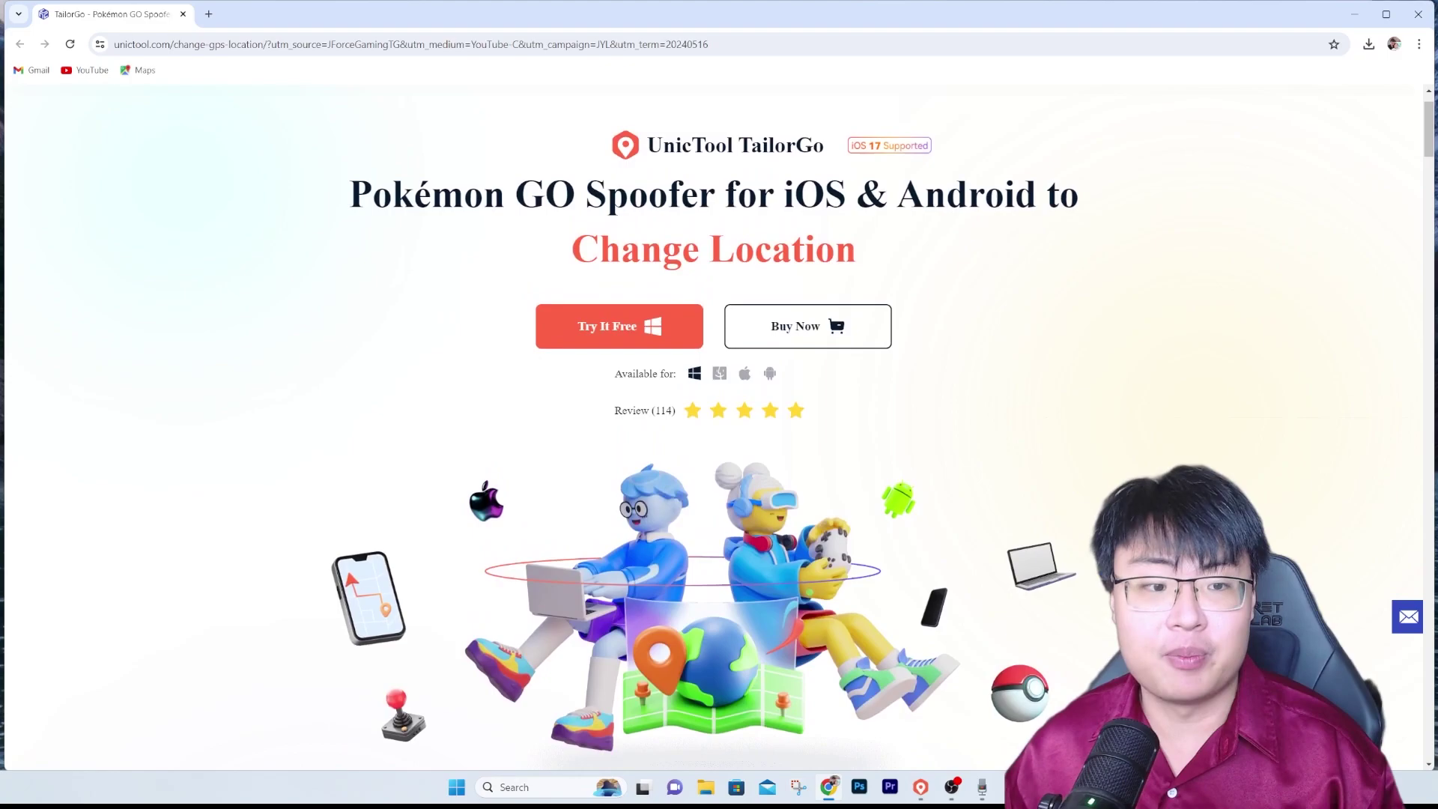
pyautogui.scroll(-2, 719, 419)
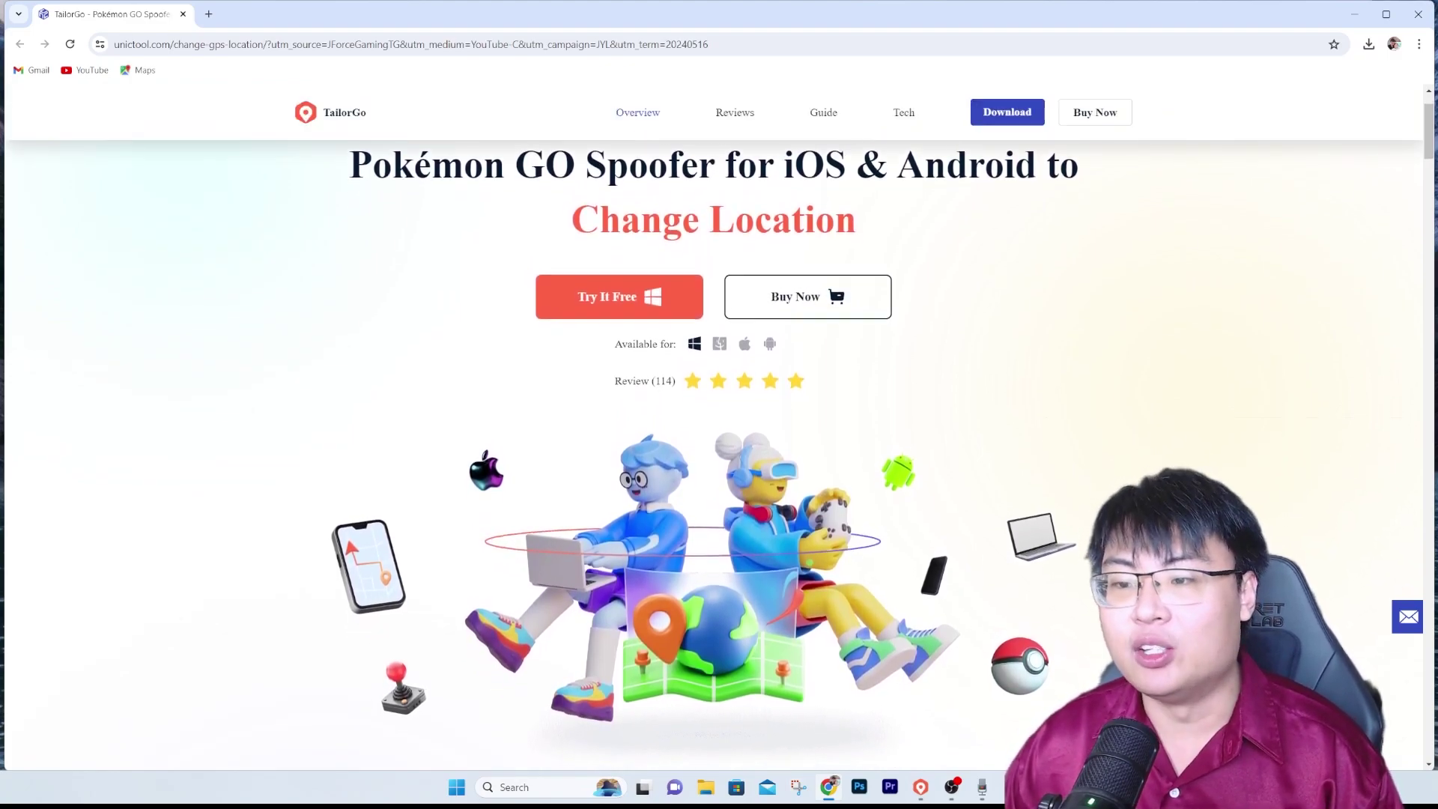
pyautogui.scroll(-2, 719, 420)
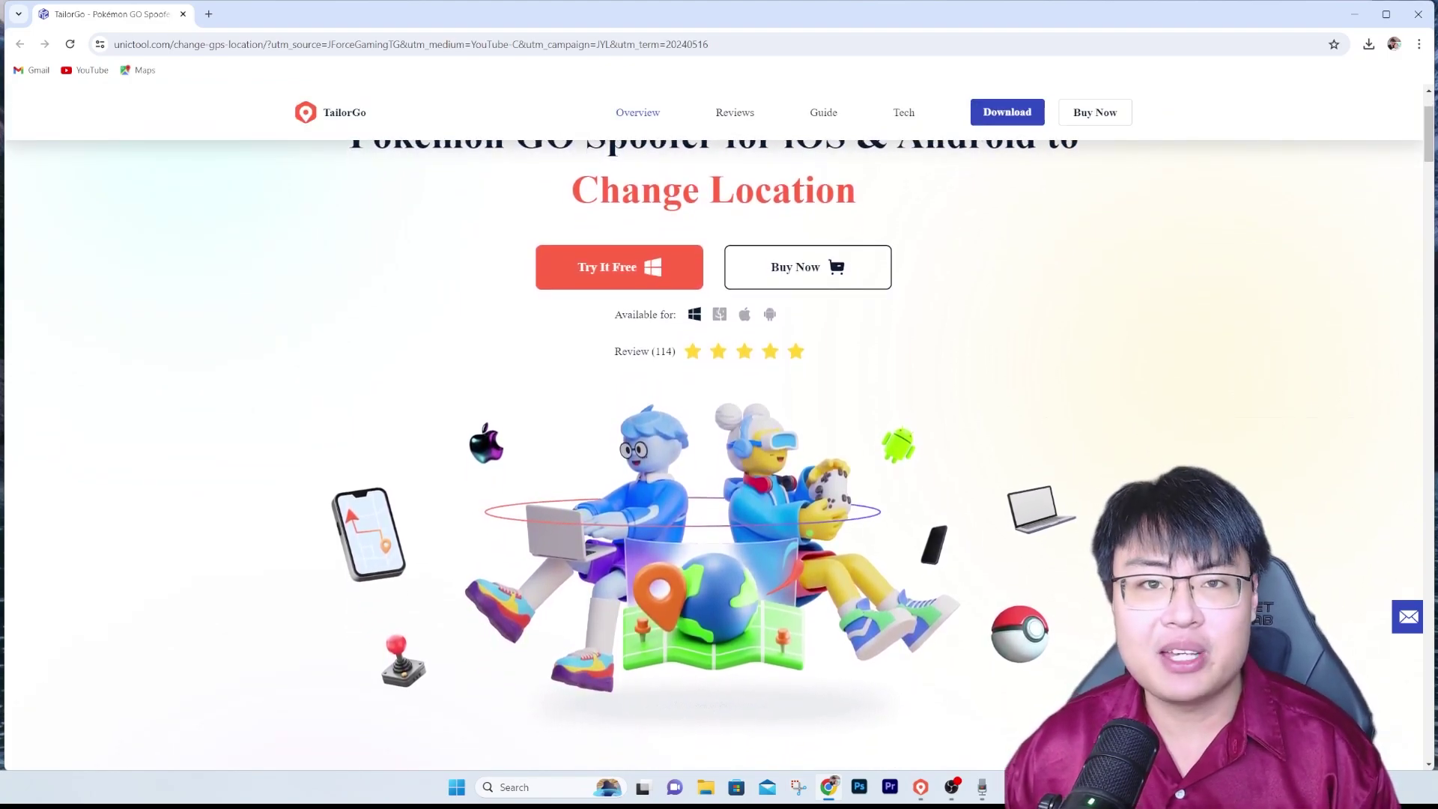
pyautogui.scroll(-2, 719, 419)
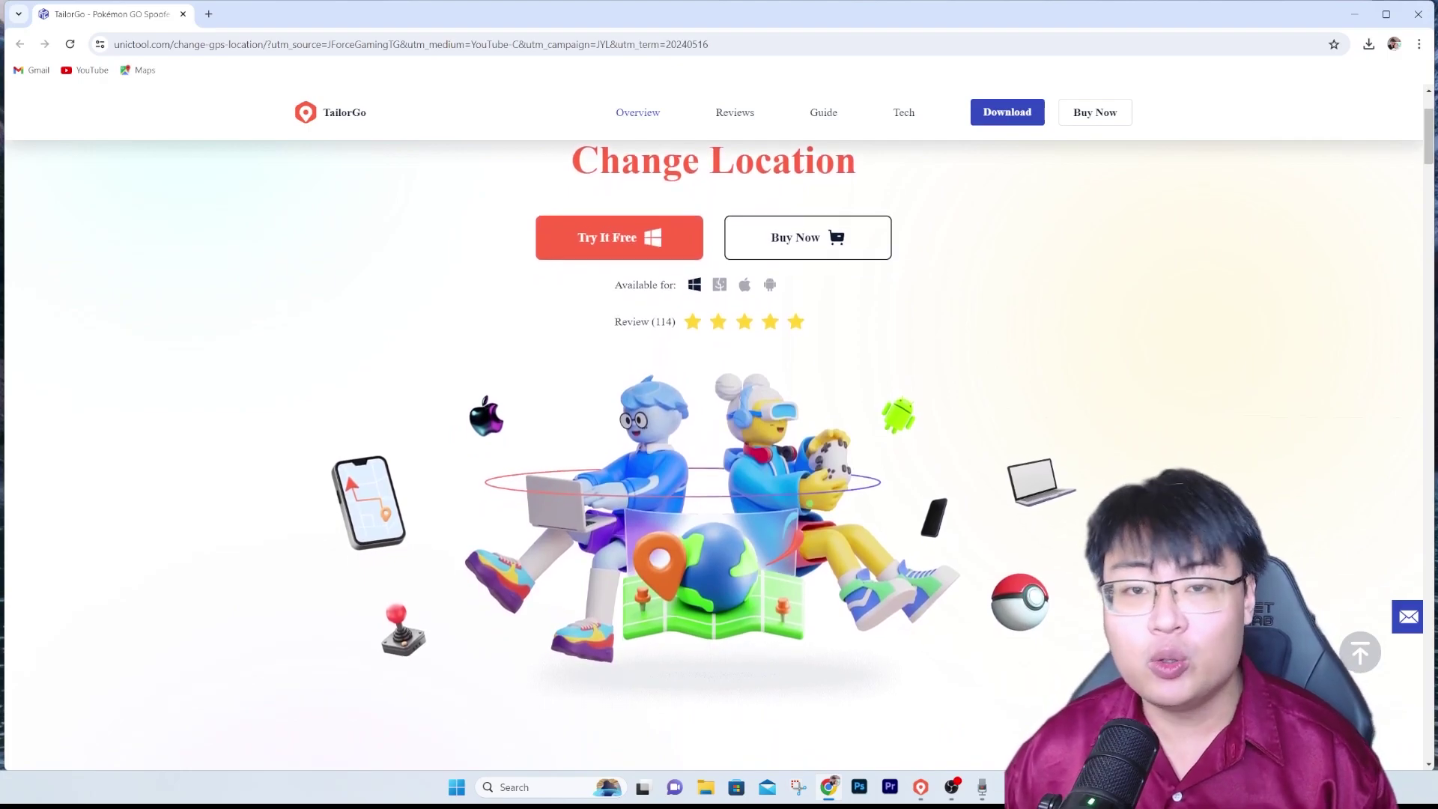
pyautogui.scroll(-2, 720, 419)
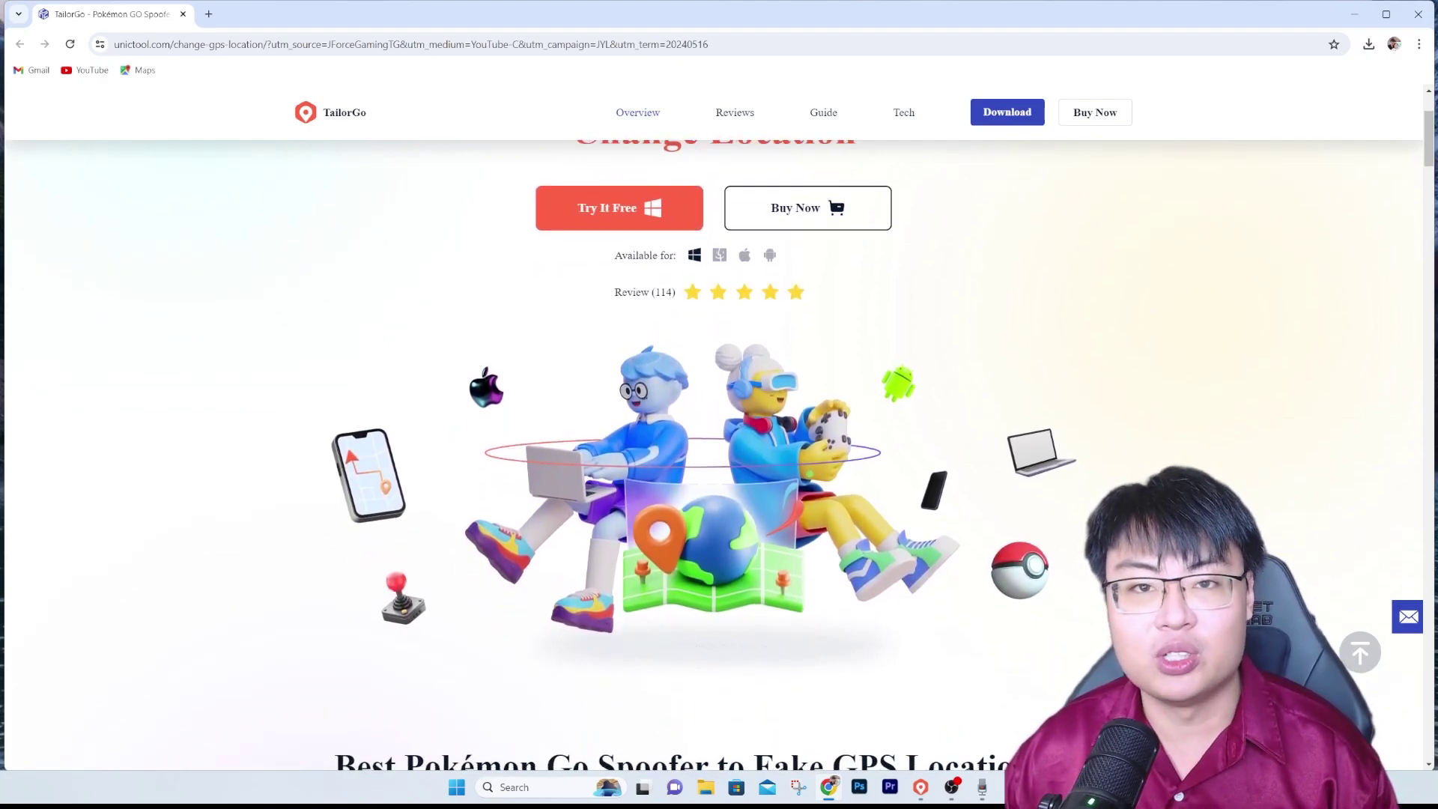
pyautogui.scroll(-2, 719, 420)
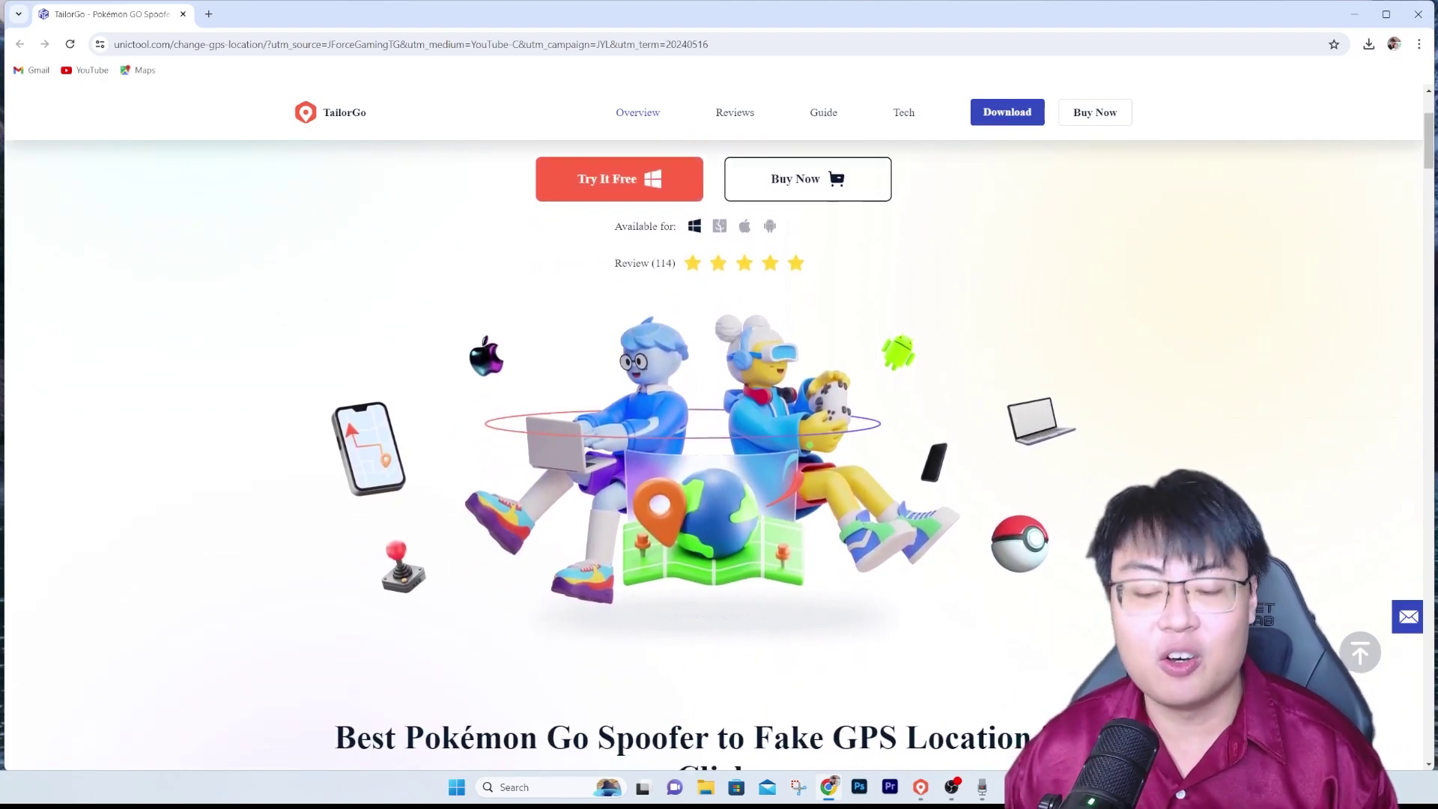
pyautogui.scroll(-2, 719, 420)
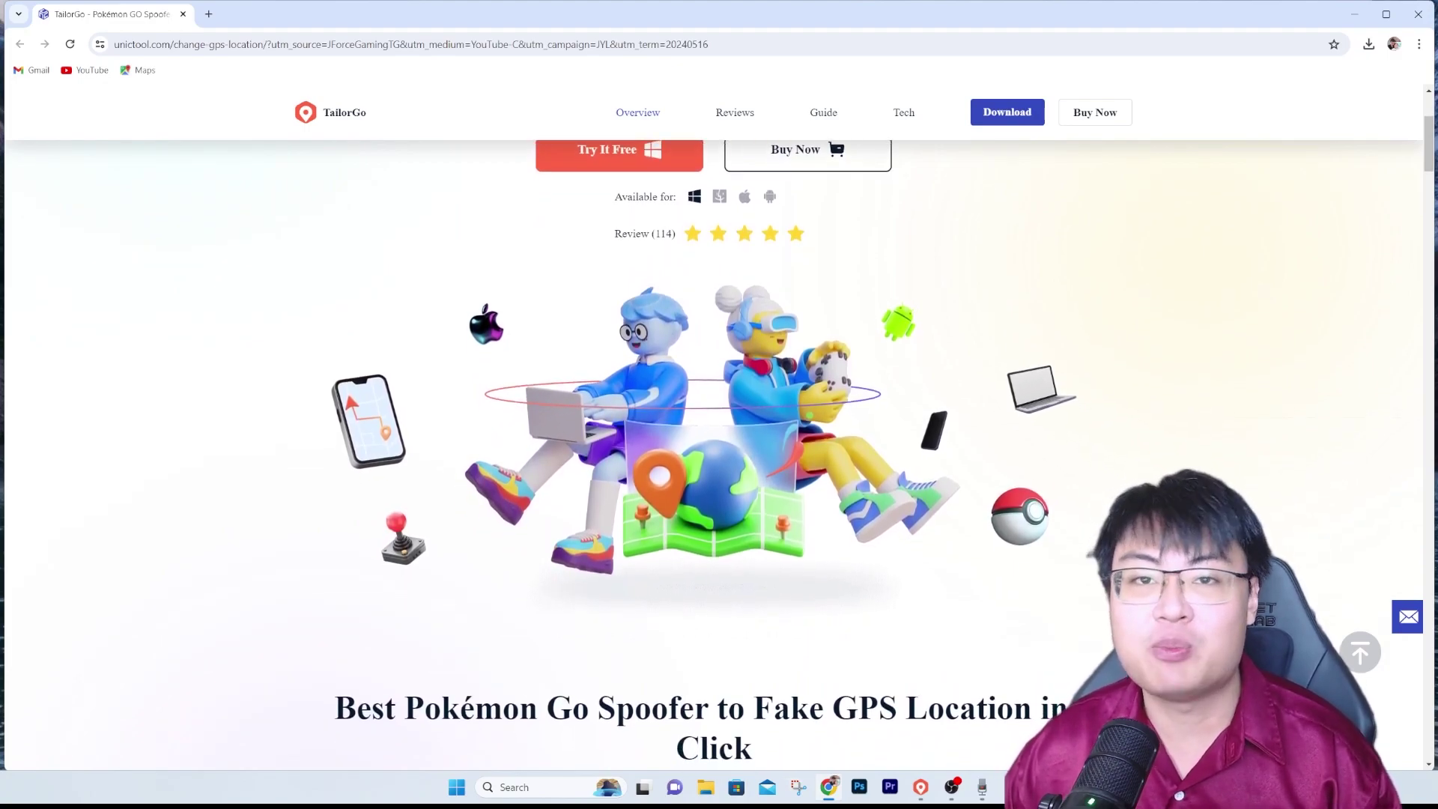
pyautogui.scroll(-2, 720, 420)
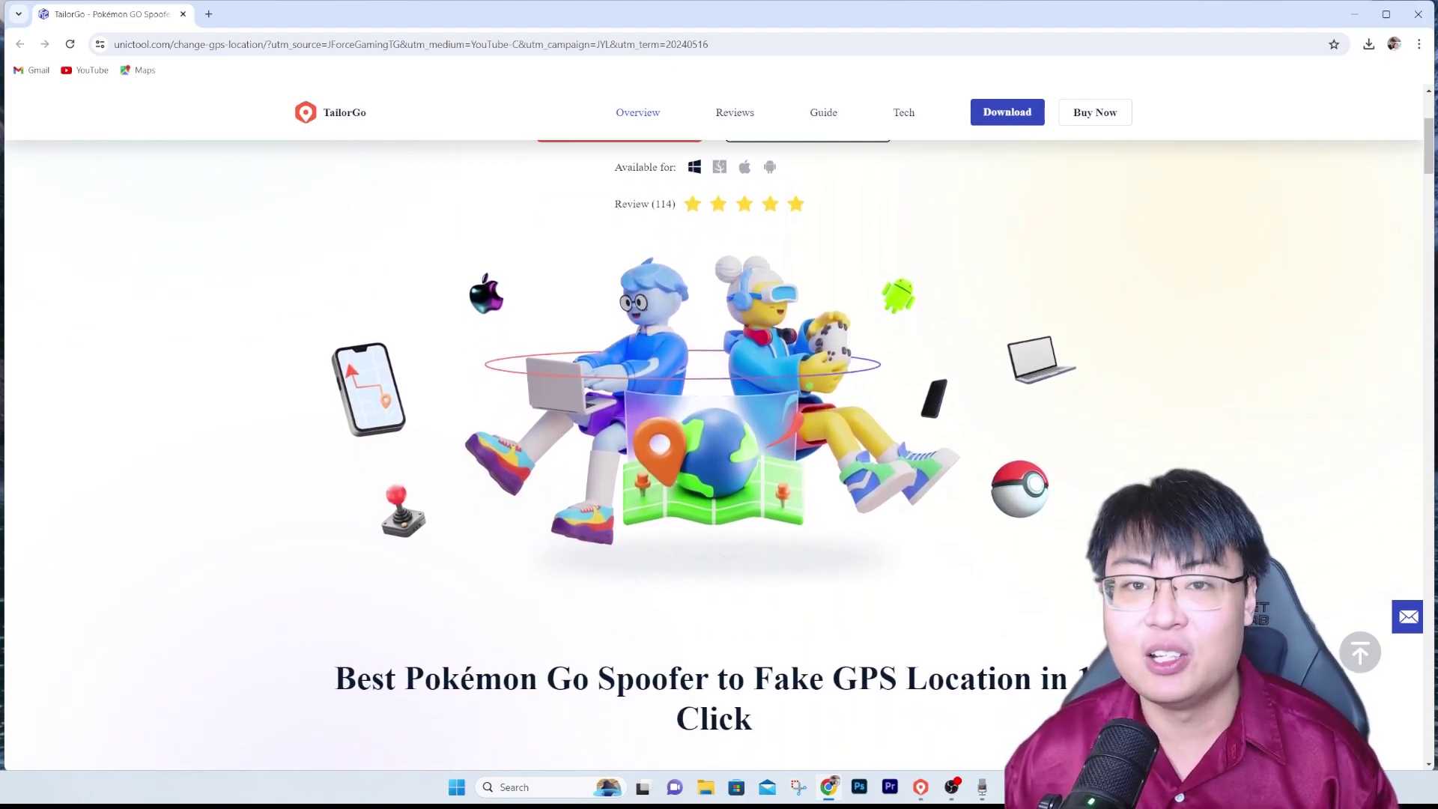
pyautogui.scroll(-2, 720, 420)
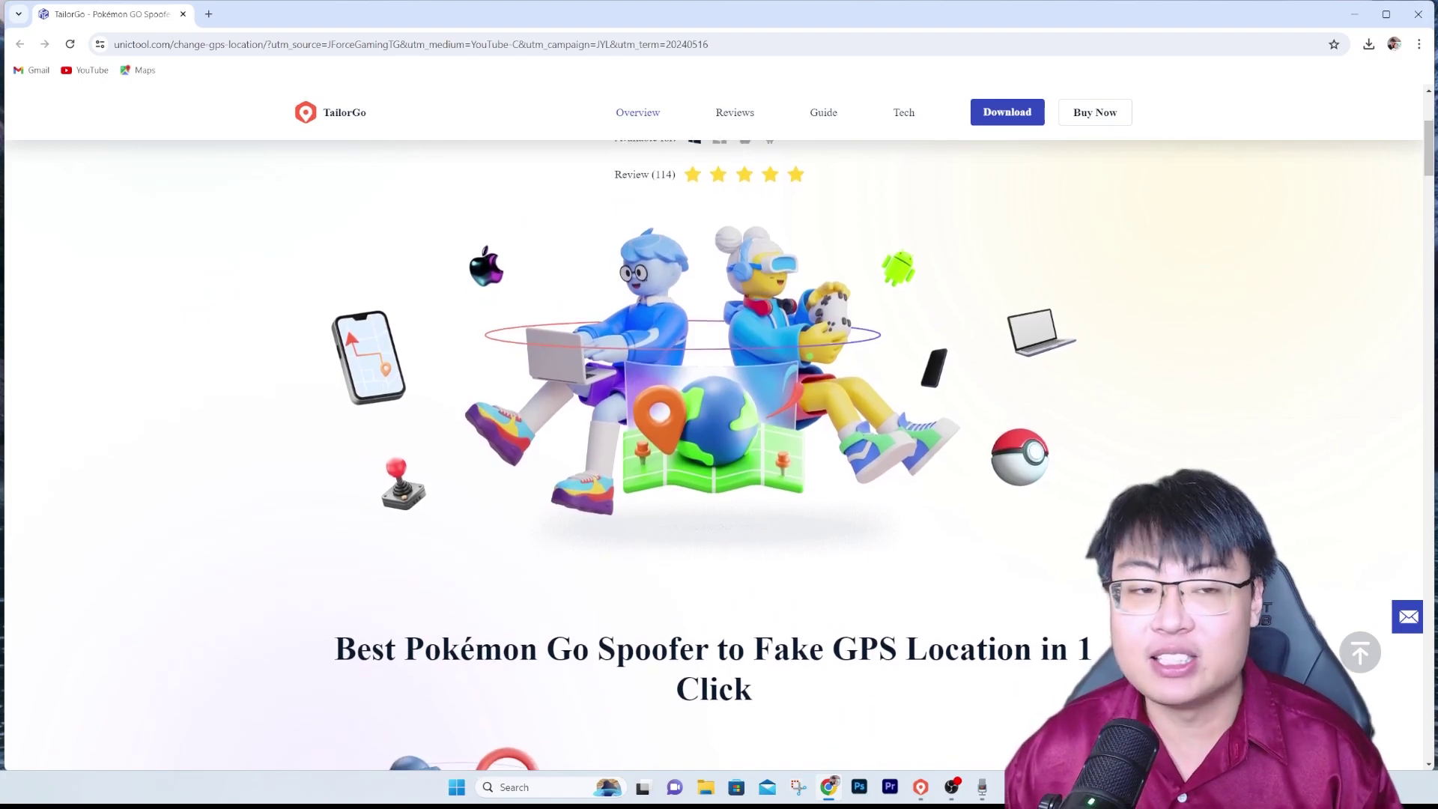
pyautogui.scroll(-2, 719, 420)
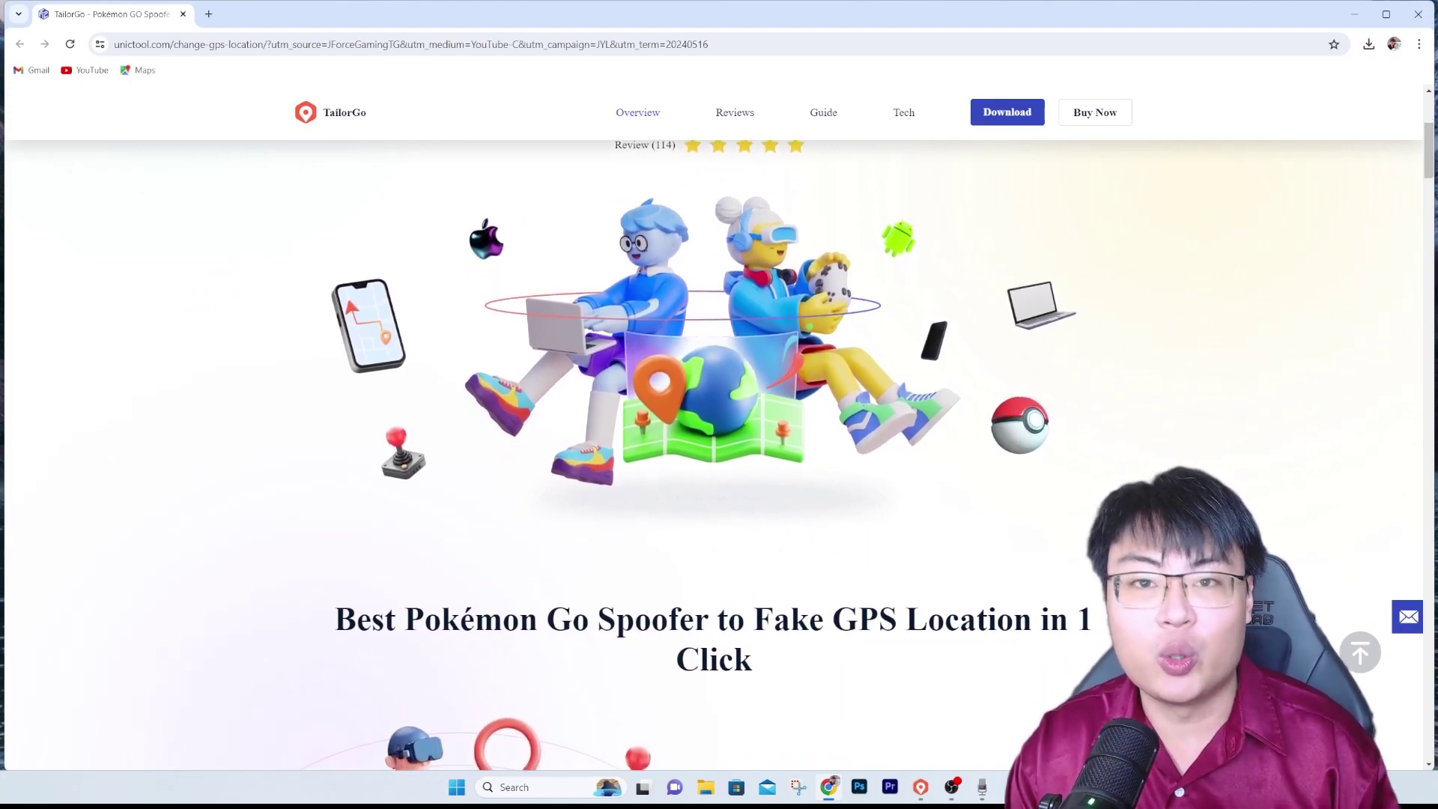
pyautogui.scroll(-2, 720, 420)
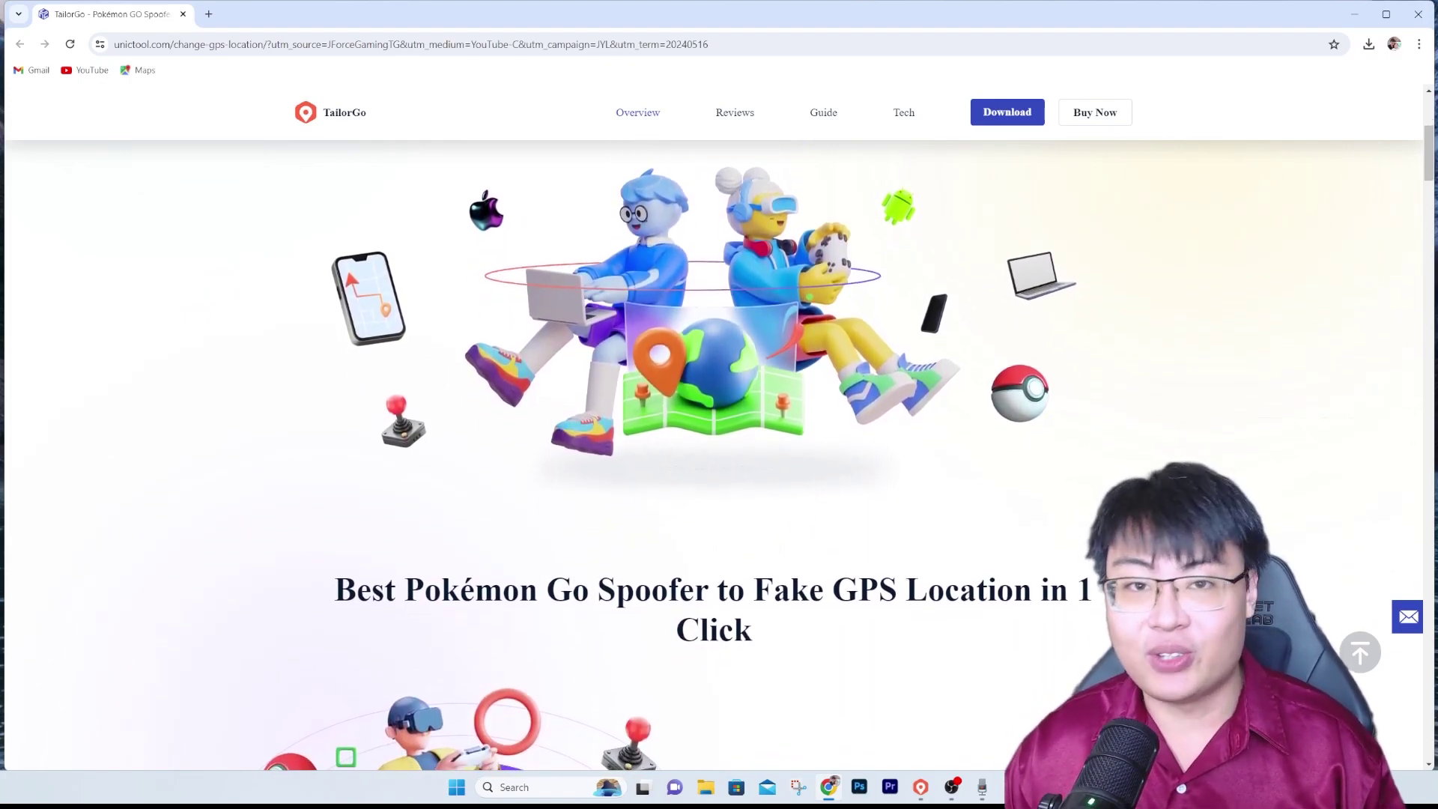
pyautogui.scroll(-2, 720, 420)
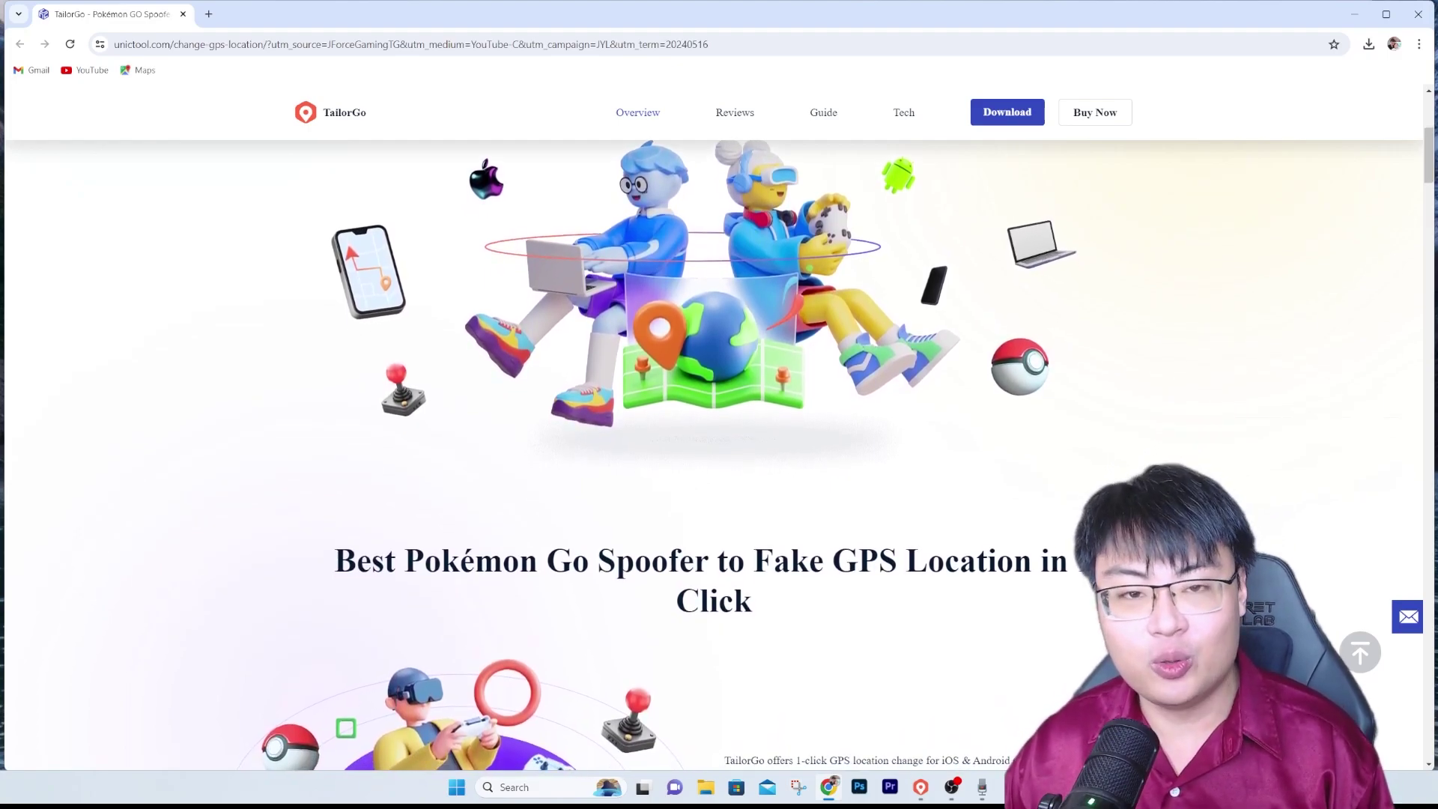
pyautogui.scroll(-2, 719, 420)
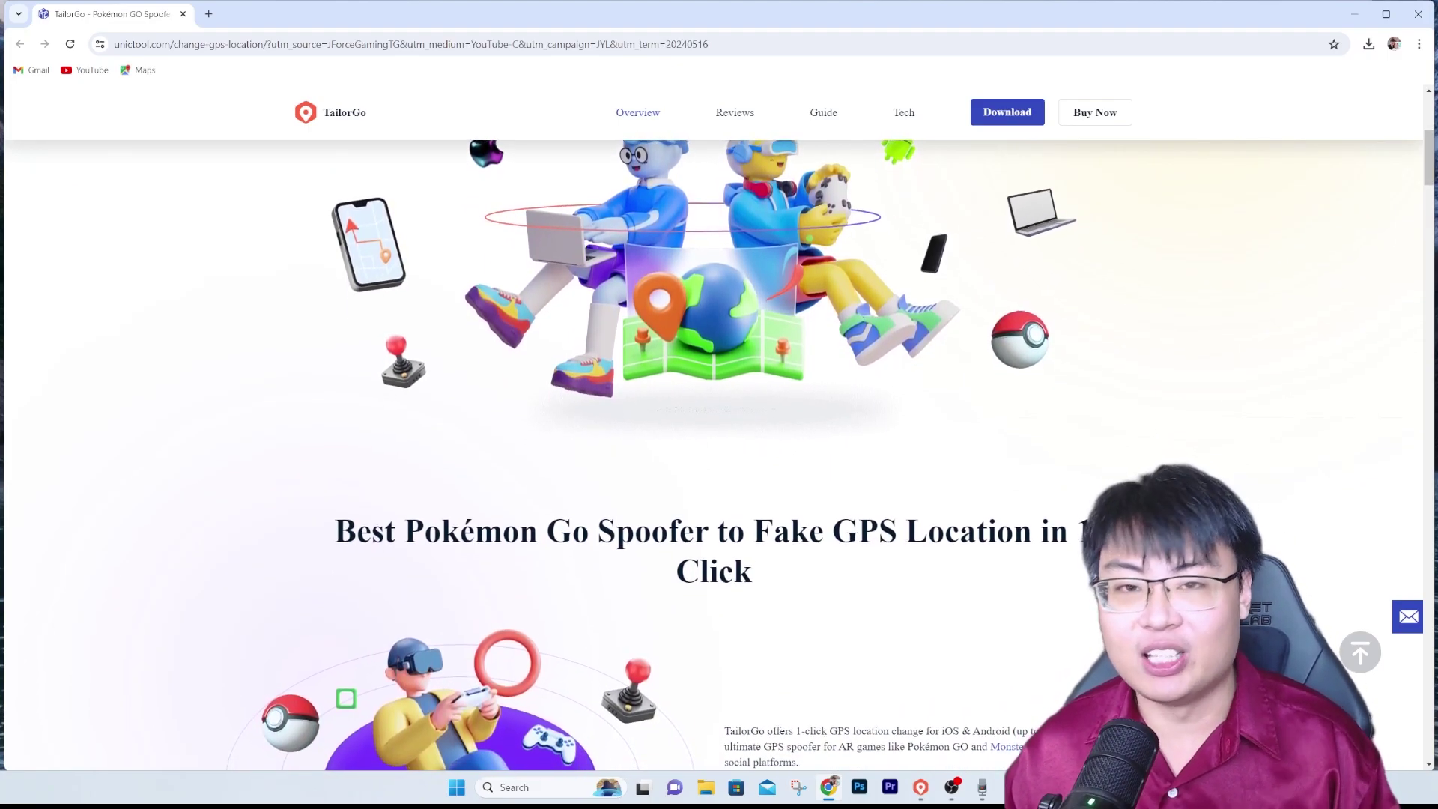
pyautogui.scroll(-2, 719, 420)
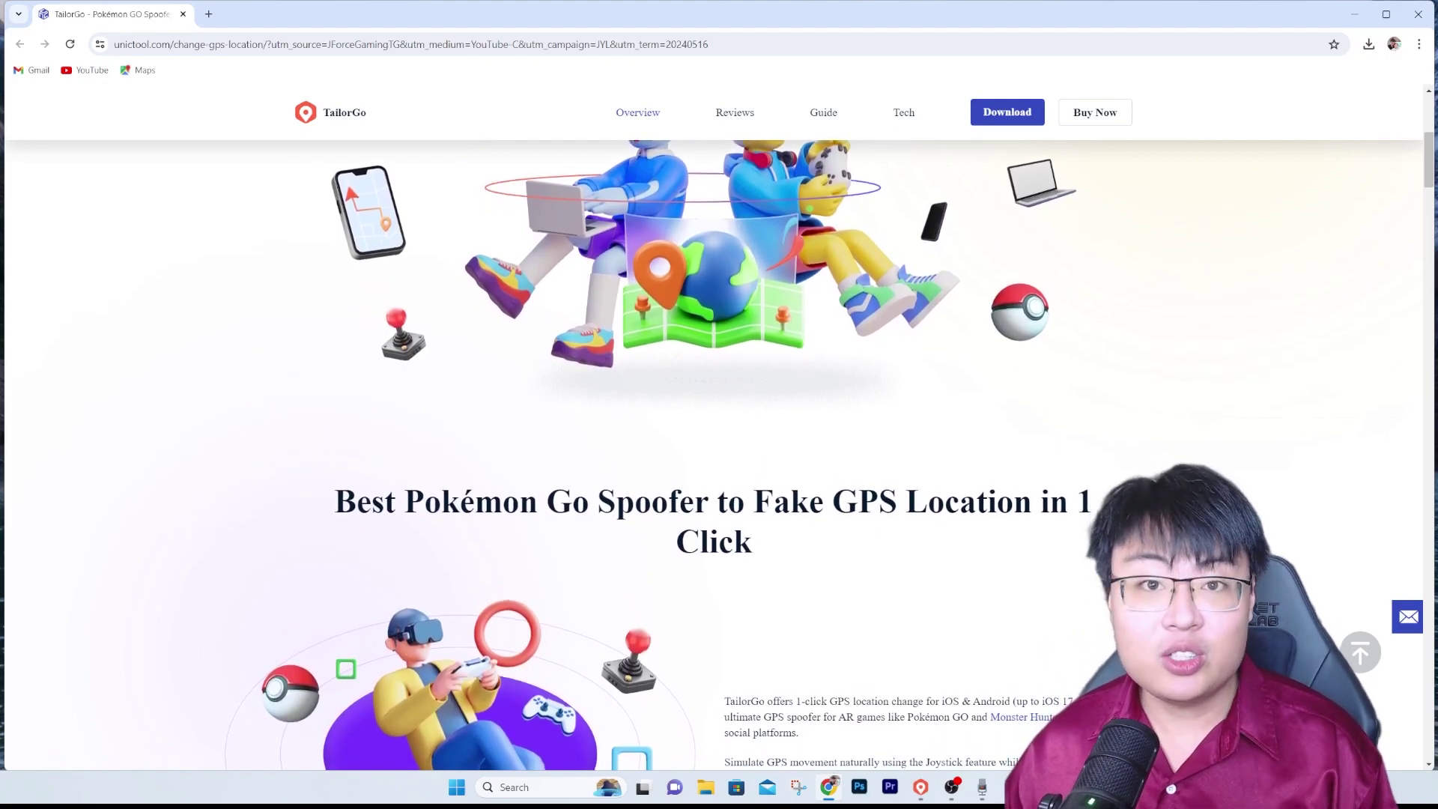
pyautogui.scroll(-2, 719, 419)
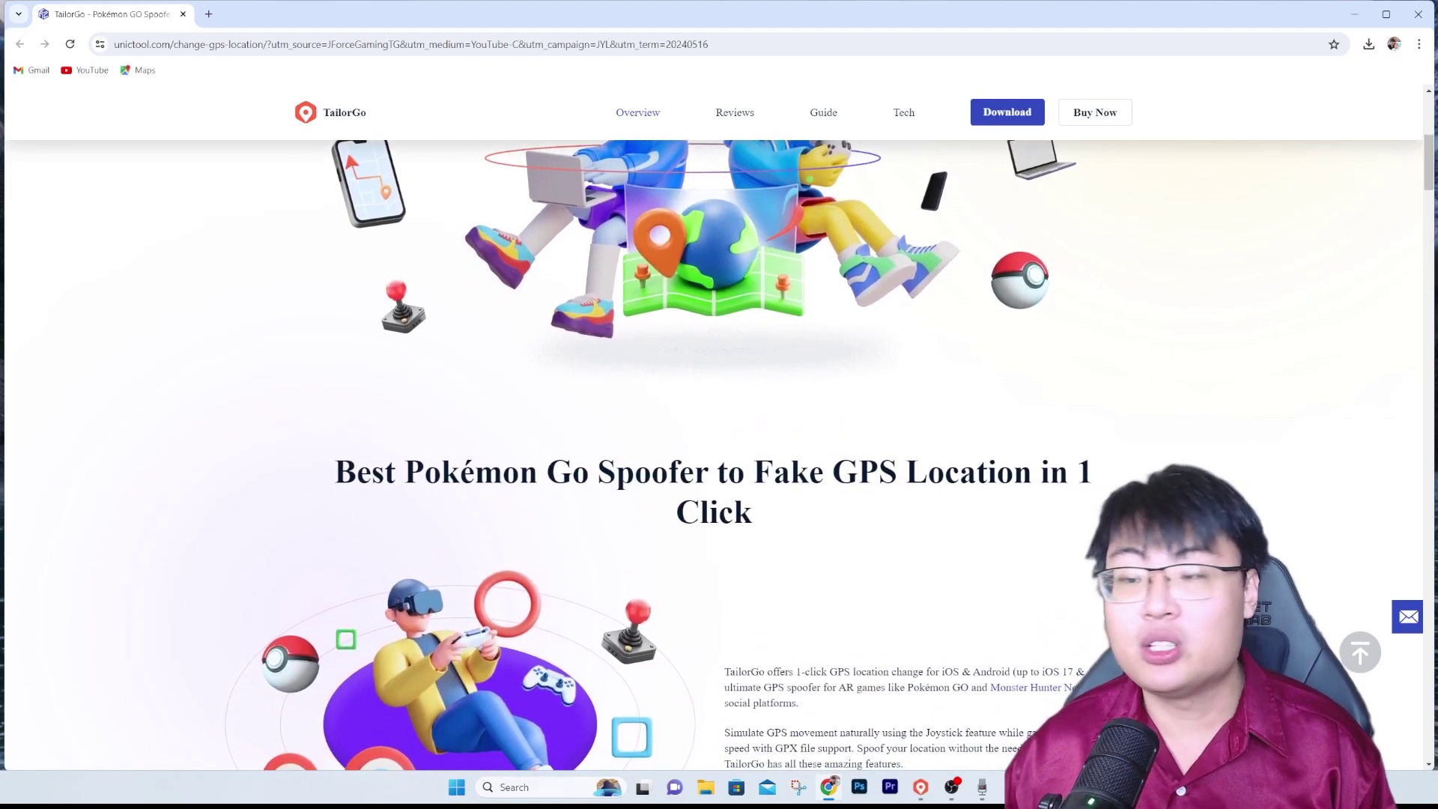
pyautogui.scroll(-2, 719, 418)
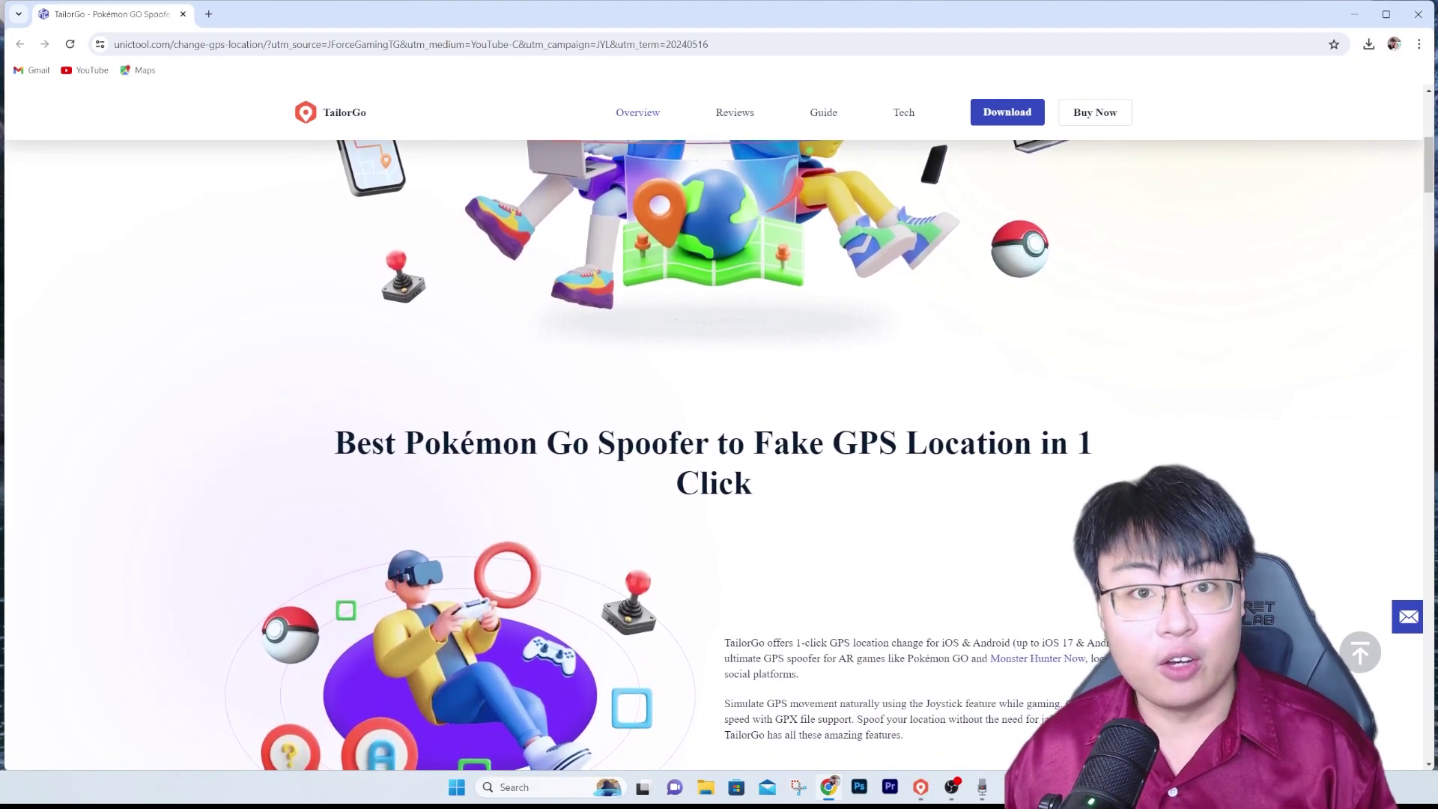
pyautogui.scroll(-2, 719, 419)
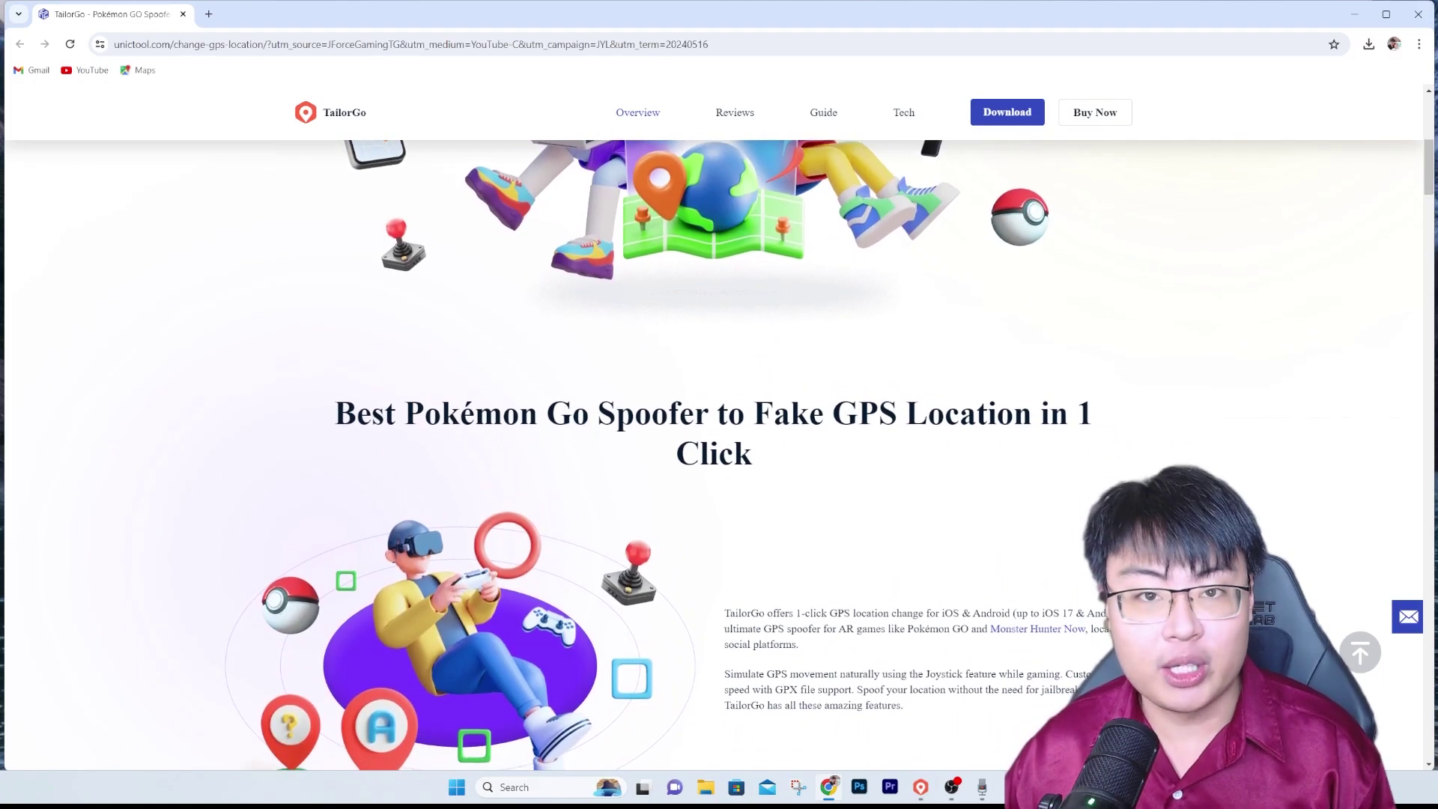
pyautogui.scroll(-2, 720, 419)
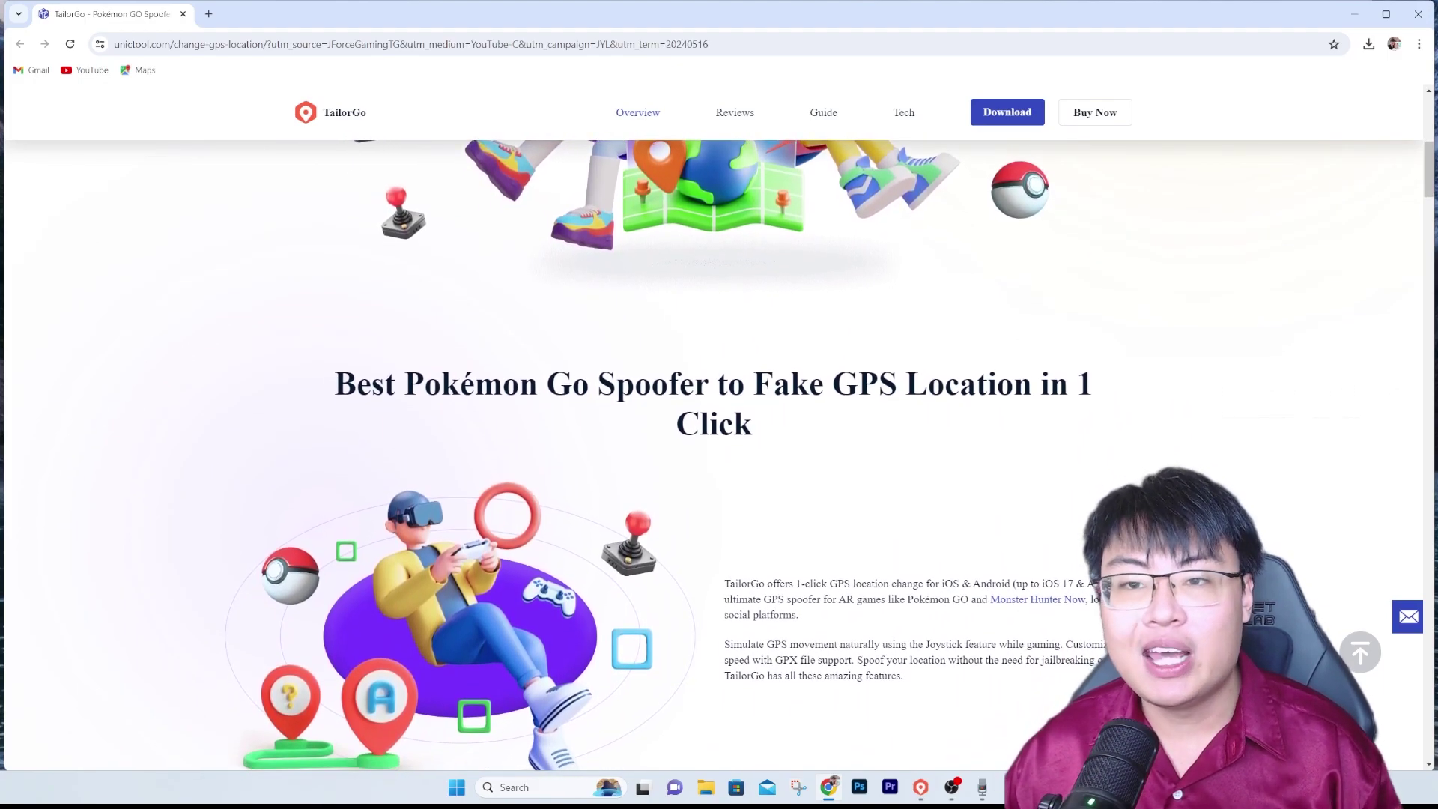
pyautogui.scroll(-2, 719, 420)
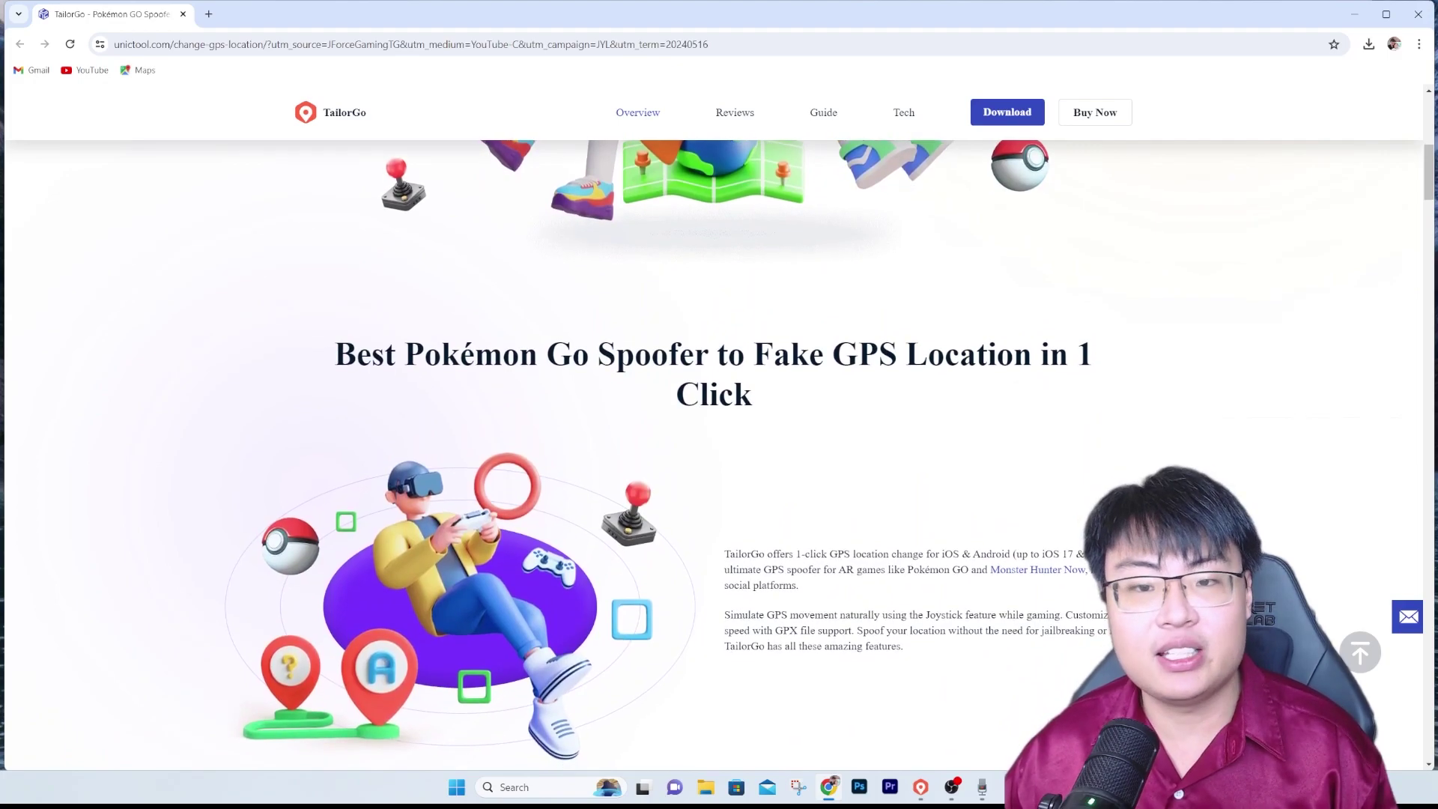
pyautogui.scroll(-2, 719, 420)
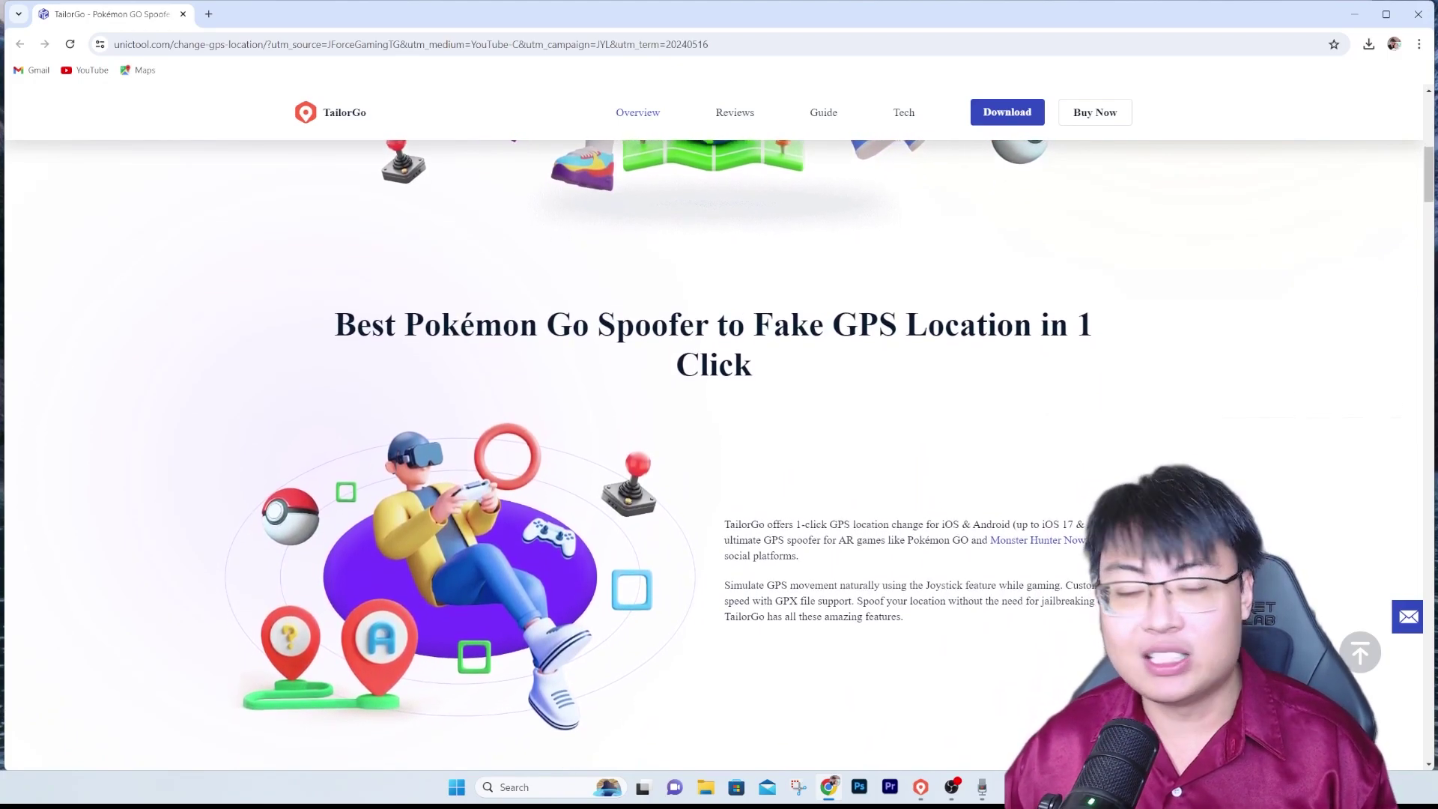
pyautogui.scroll(-2, 719, 420)
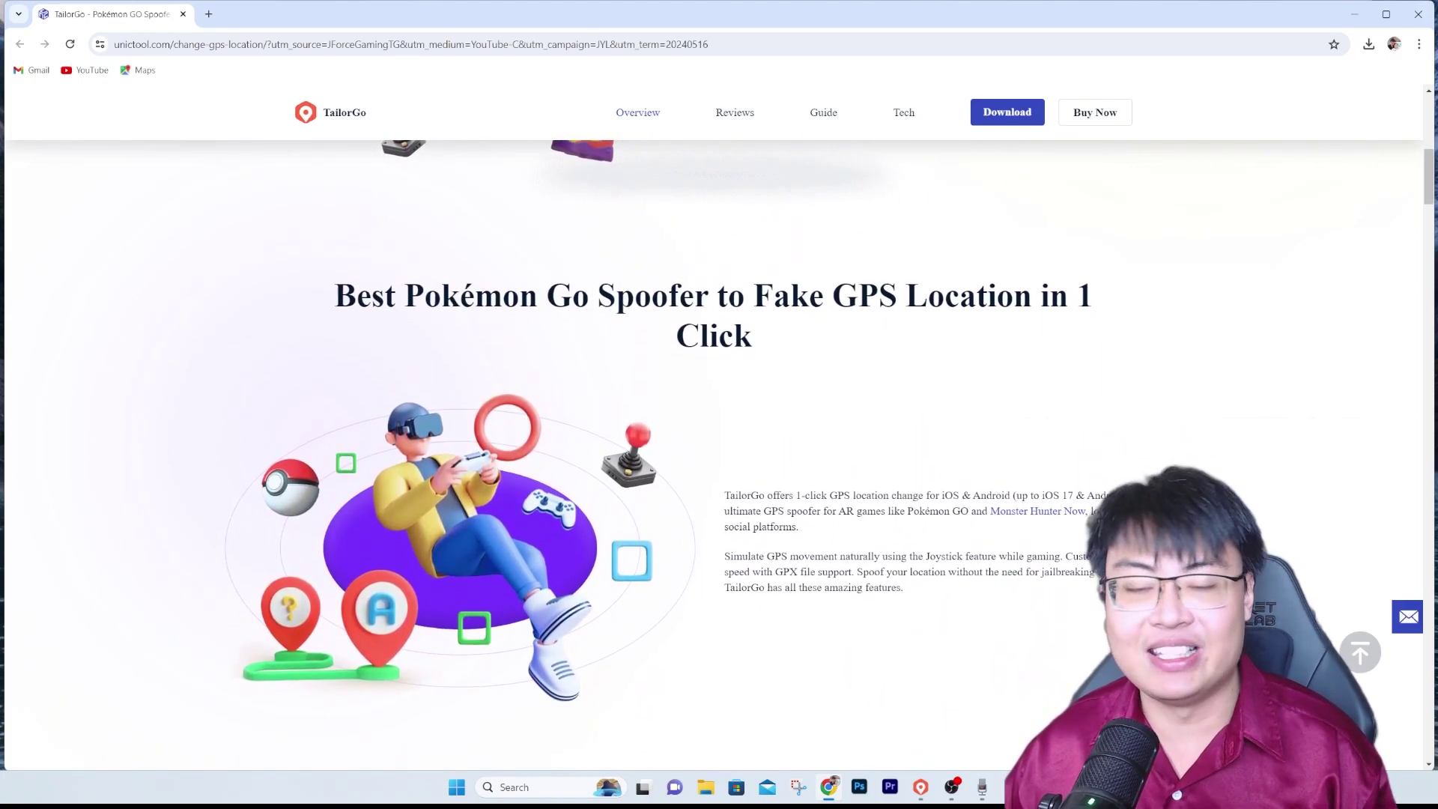
pyautogui.scroll(-2, 719, 419)
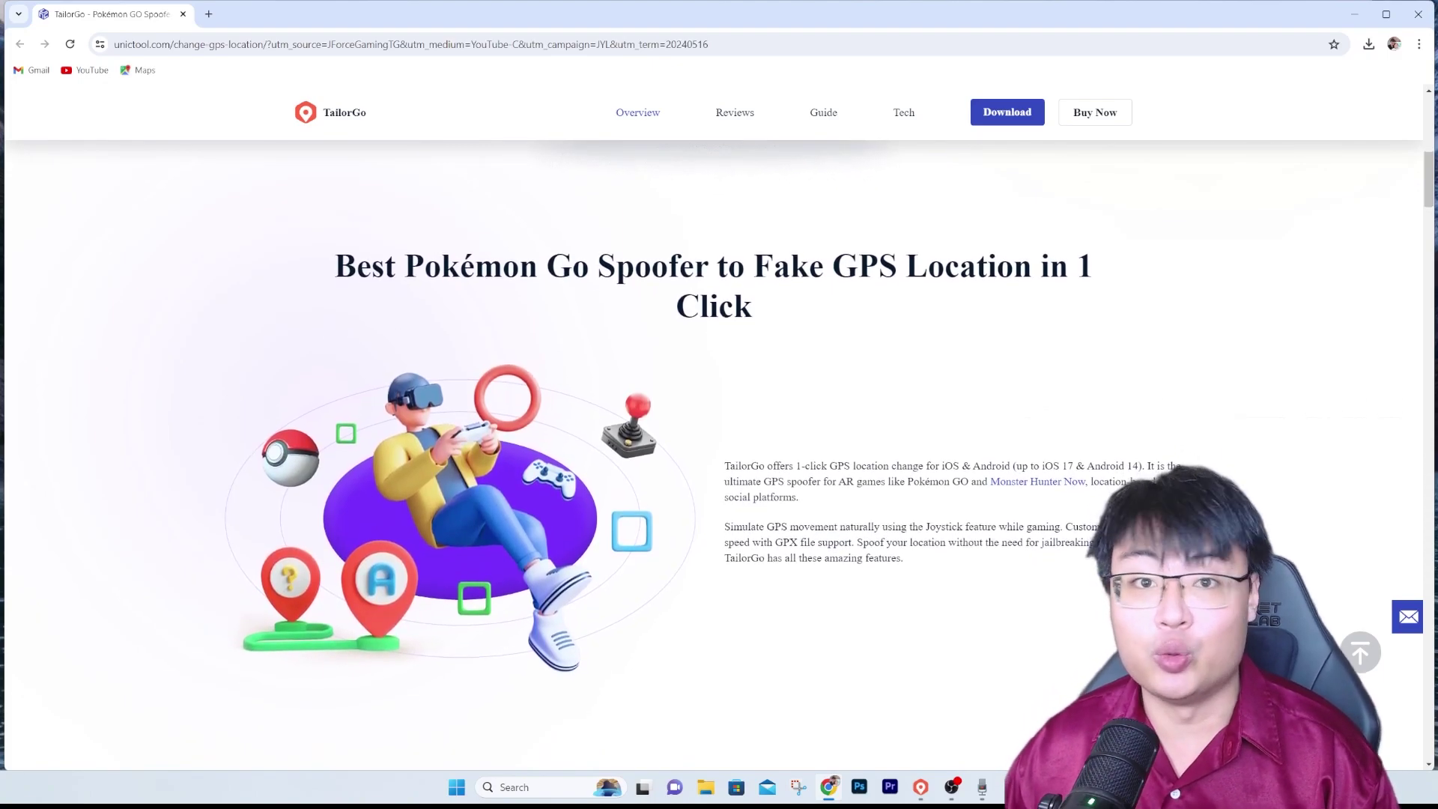
pyautogui.scroll(-2, 719, 420)
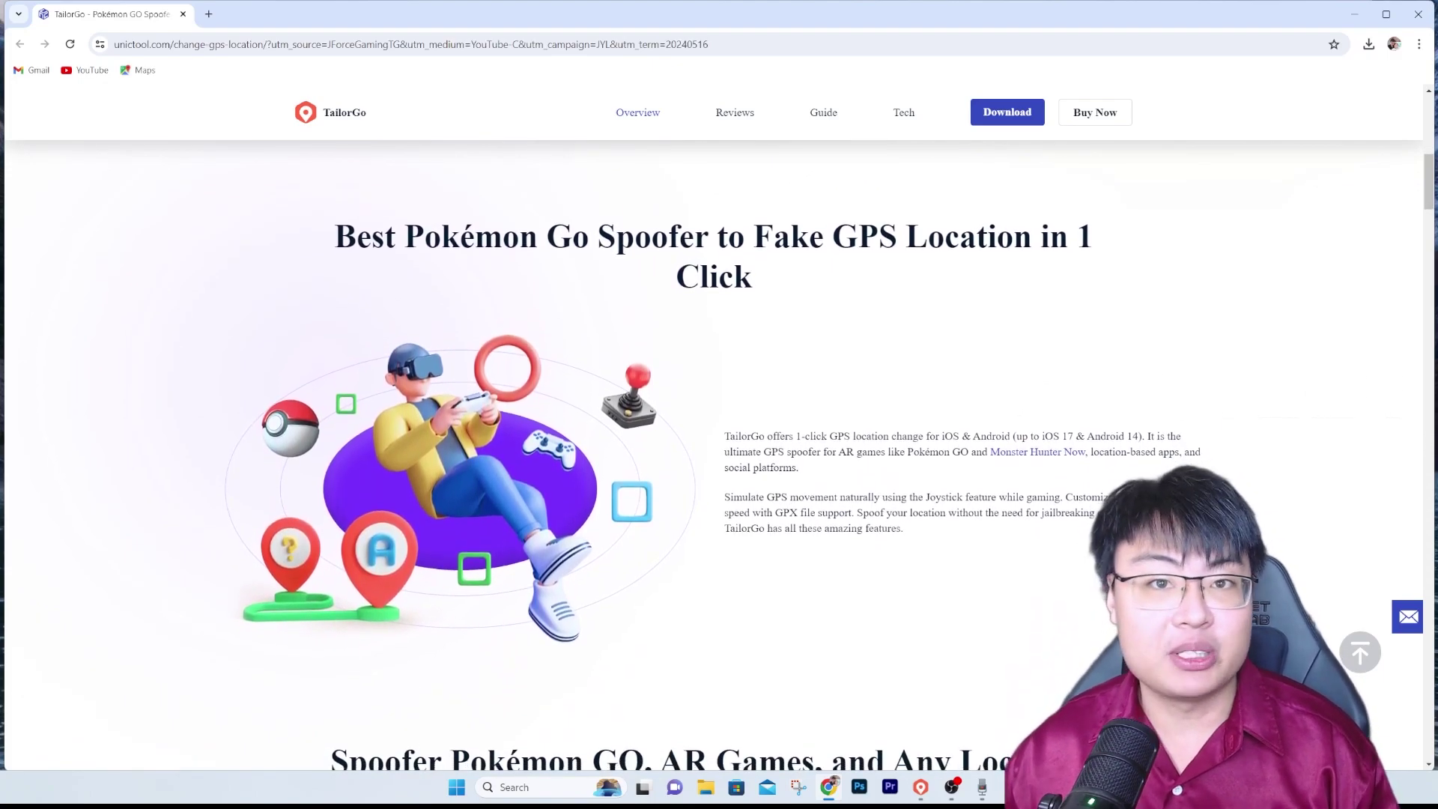
pyautogui.scroll(-2, 719, 419)
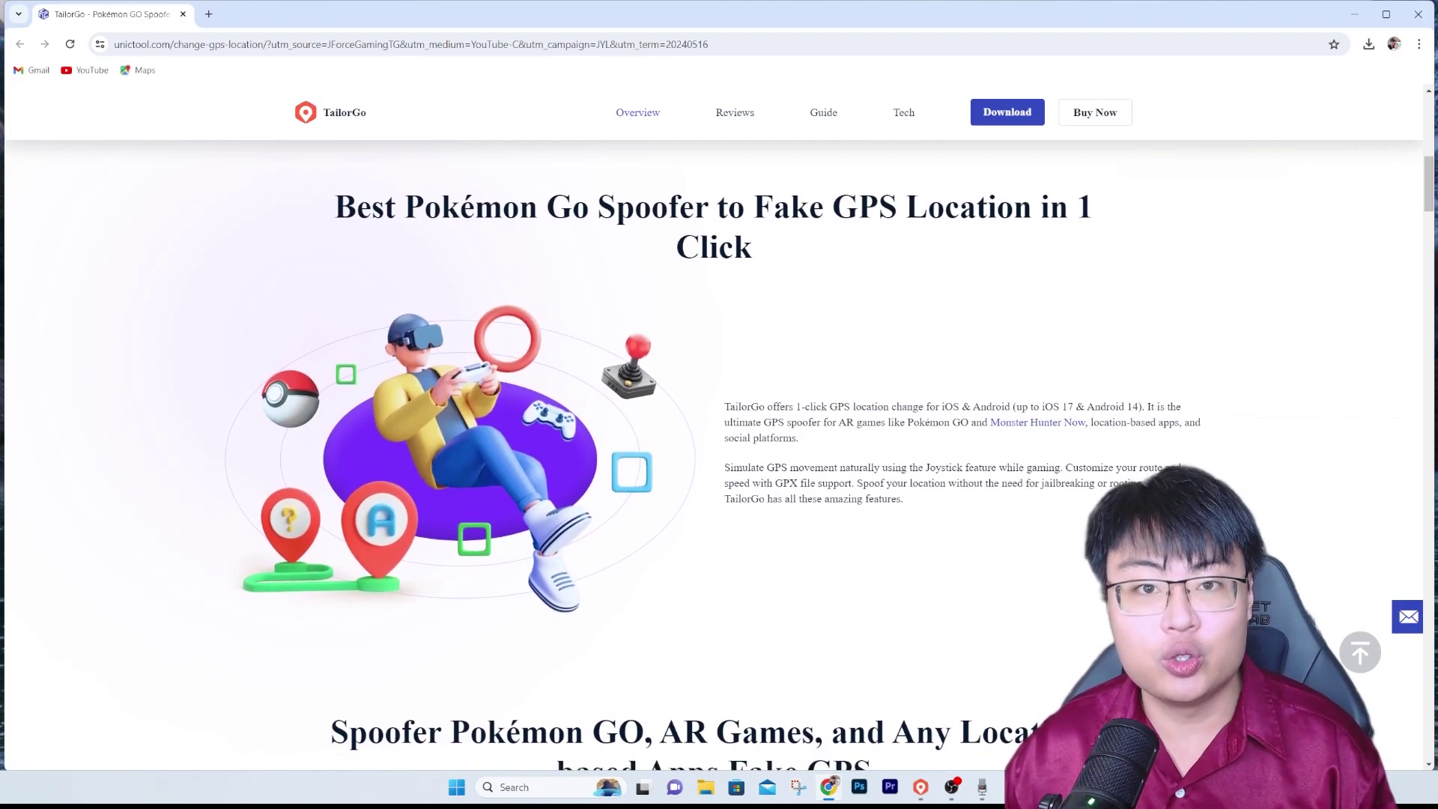
pyautogui.scroll(-2, 720, 418)
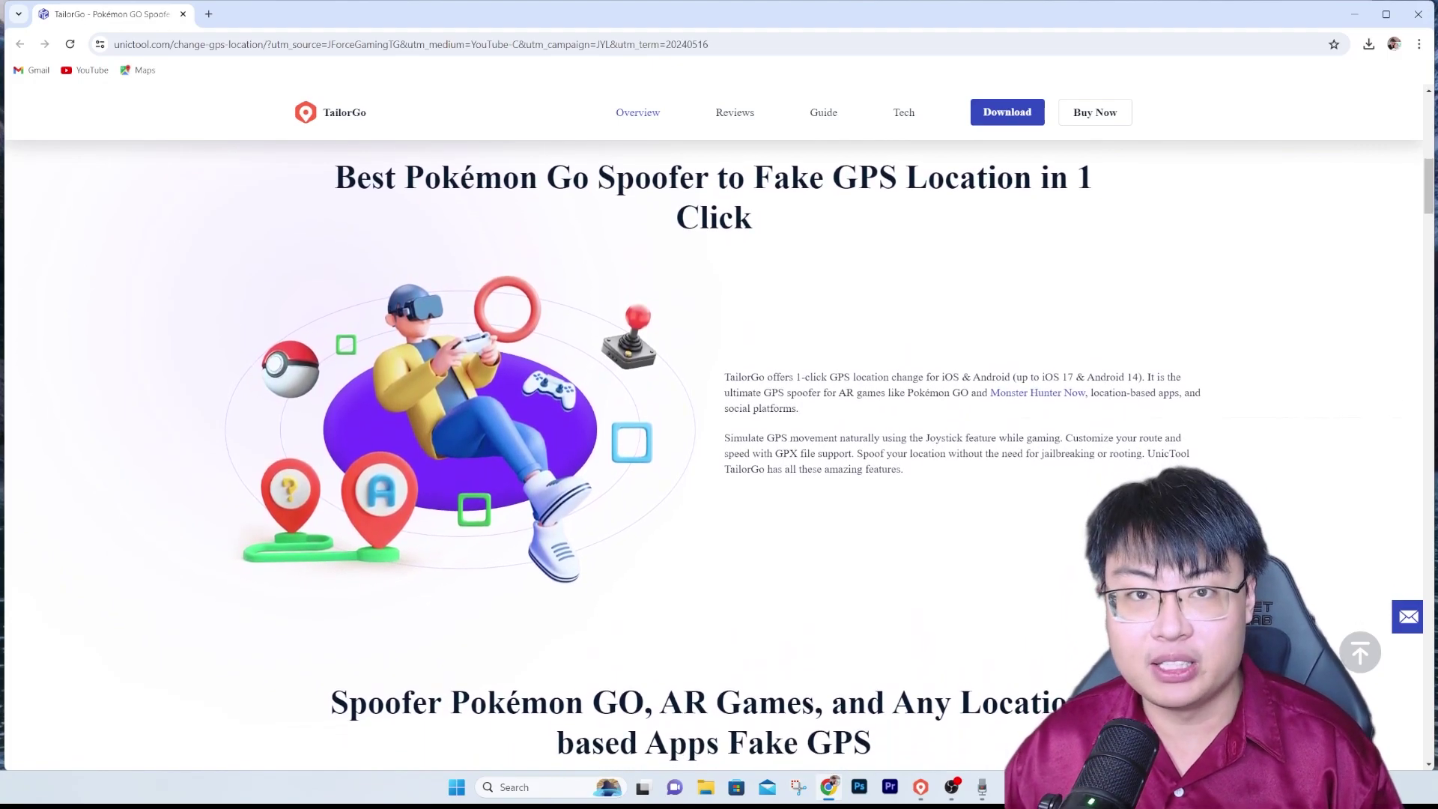
pyautogui.scroll(-2, 719, 420)
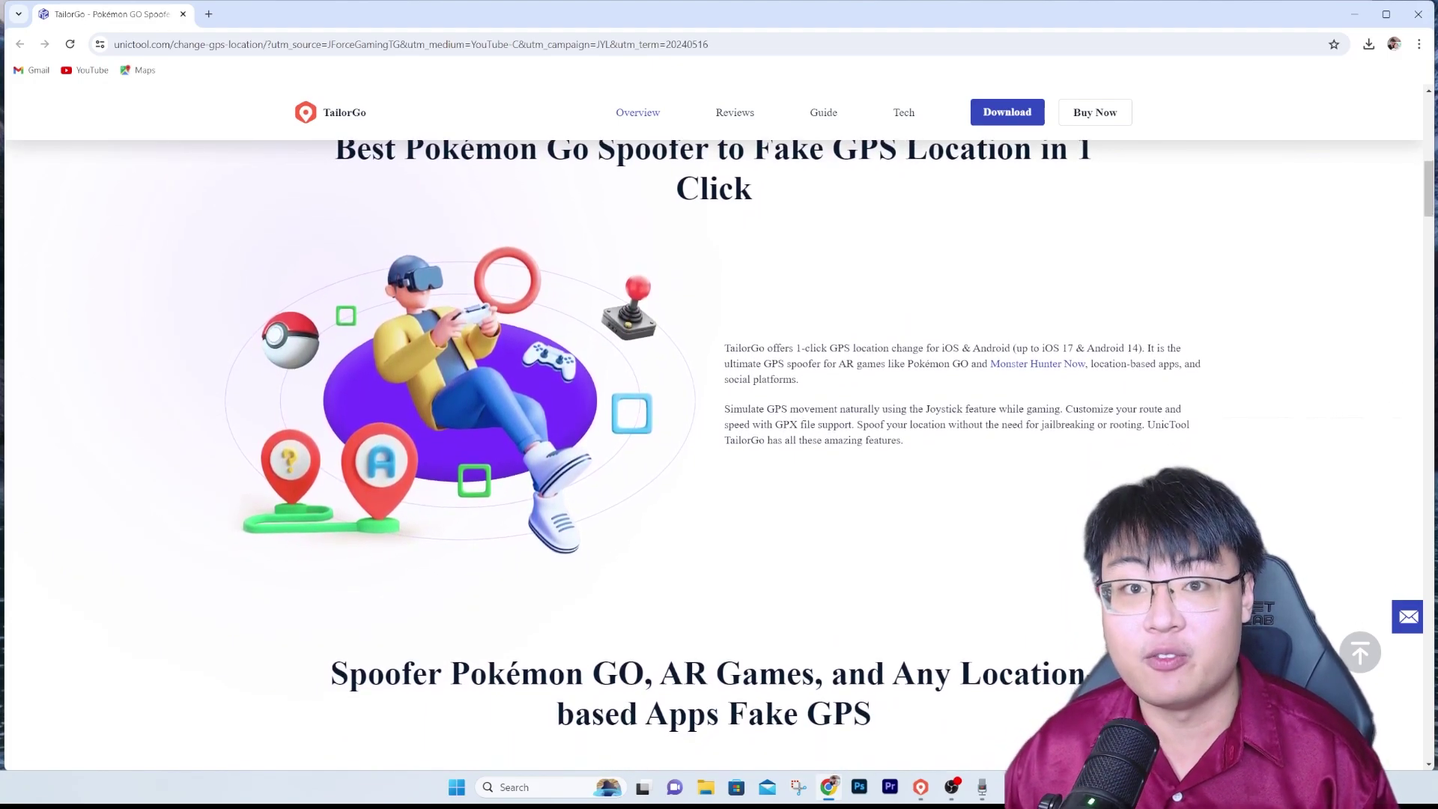
pyautogui.scroll(-2, 720, 418)
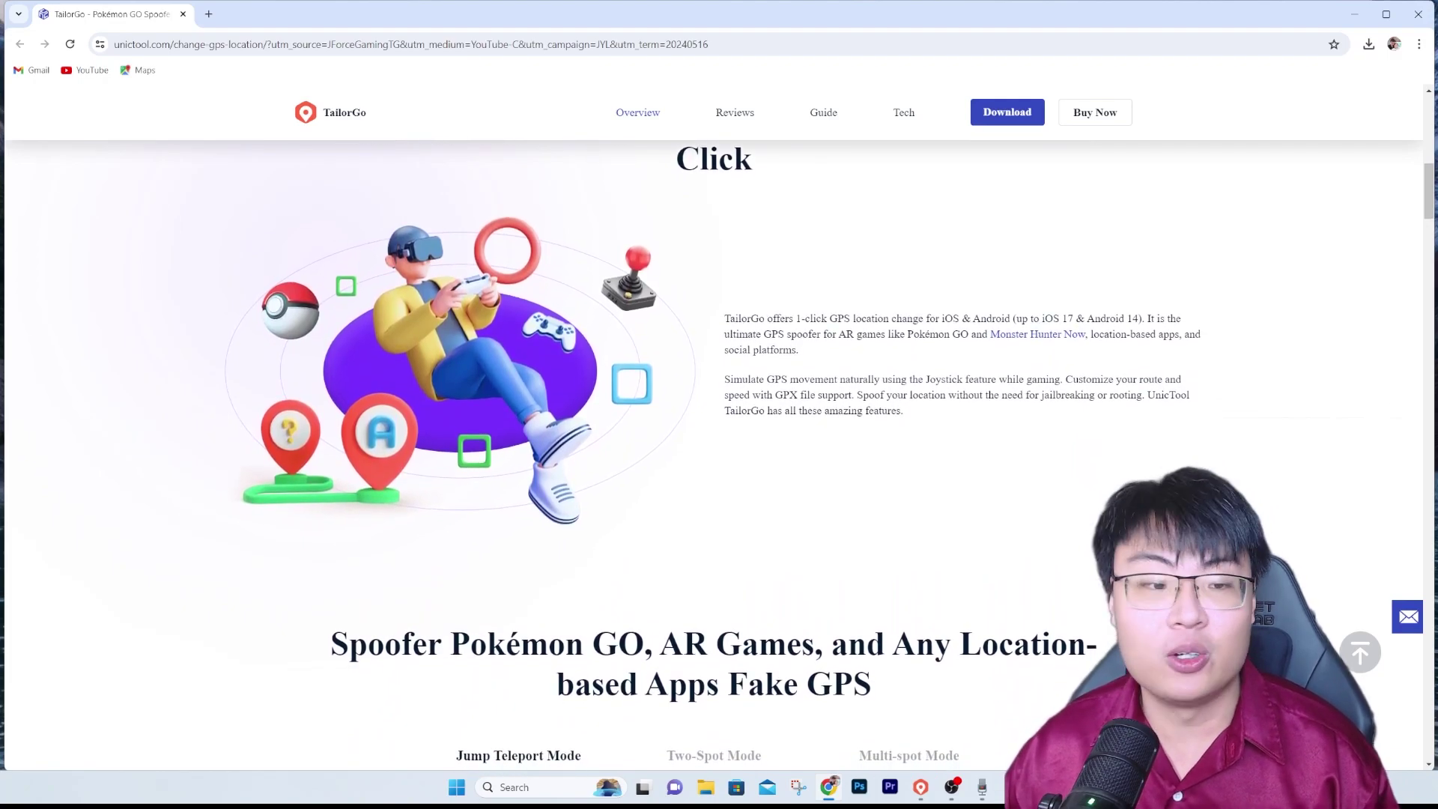
pyautogui.scroll(-2, 720, 420)
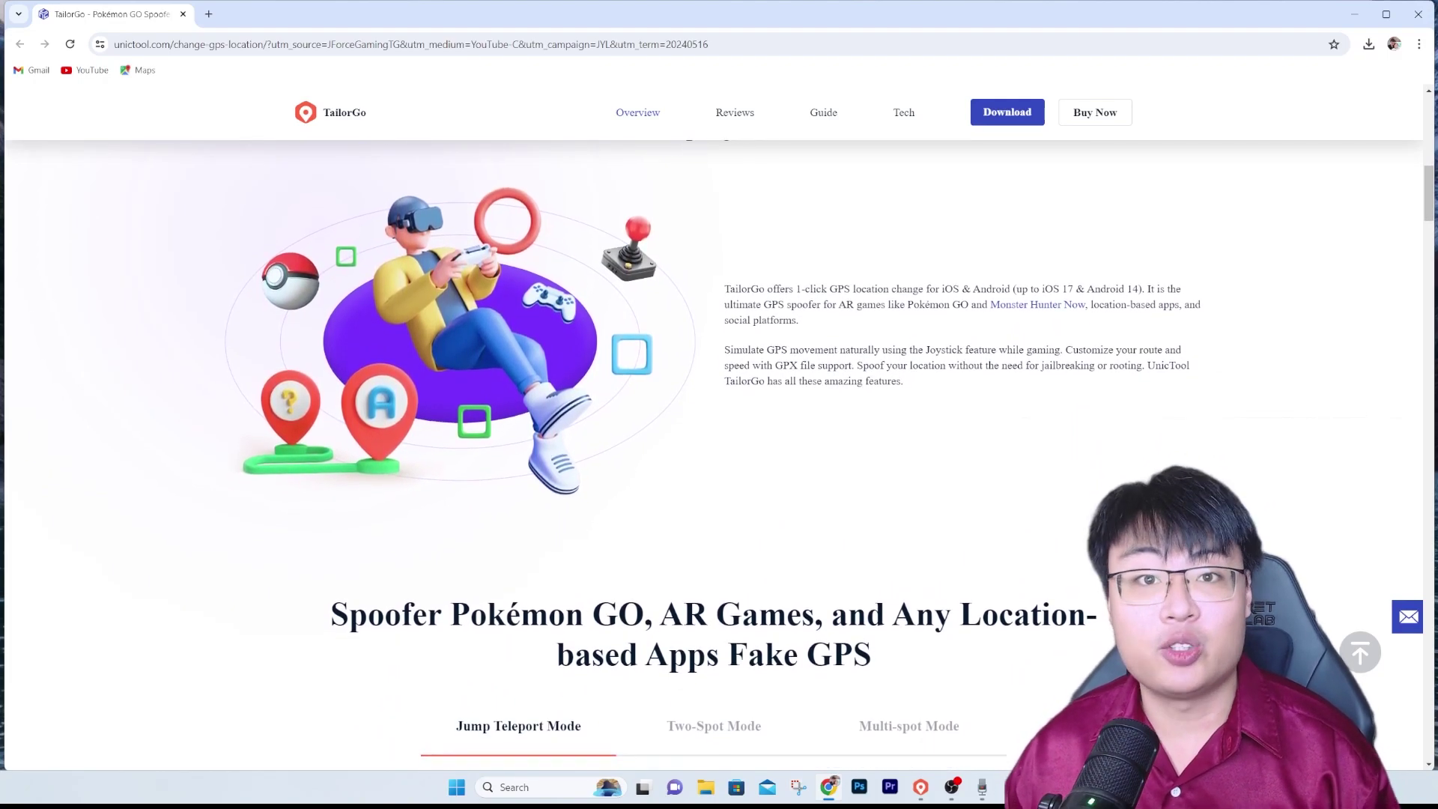
pyautogui.scroll(-2, 719, 420)
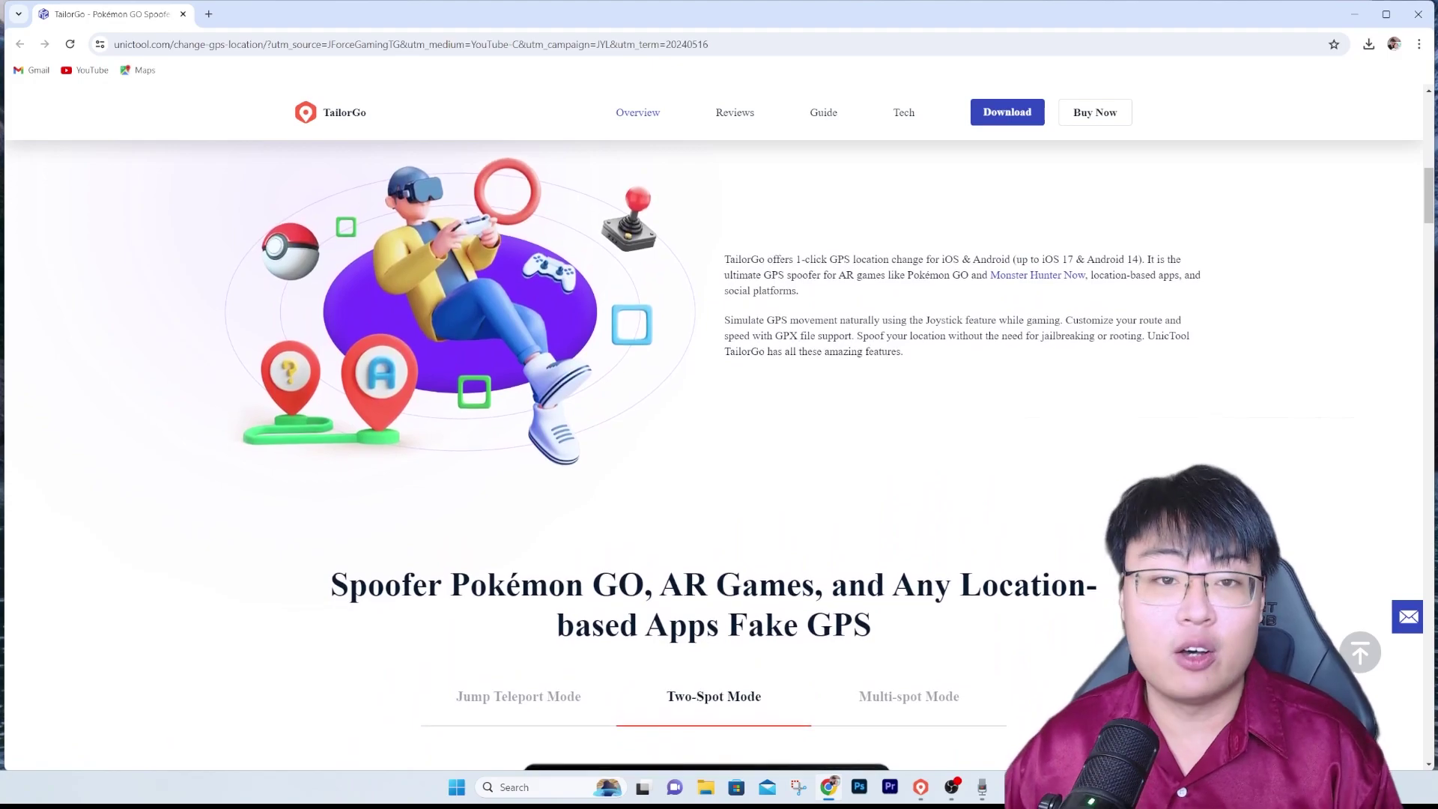
pyautogui.scroll(-2, 719, 420)
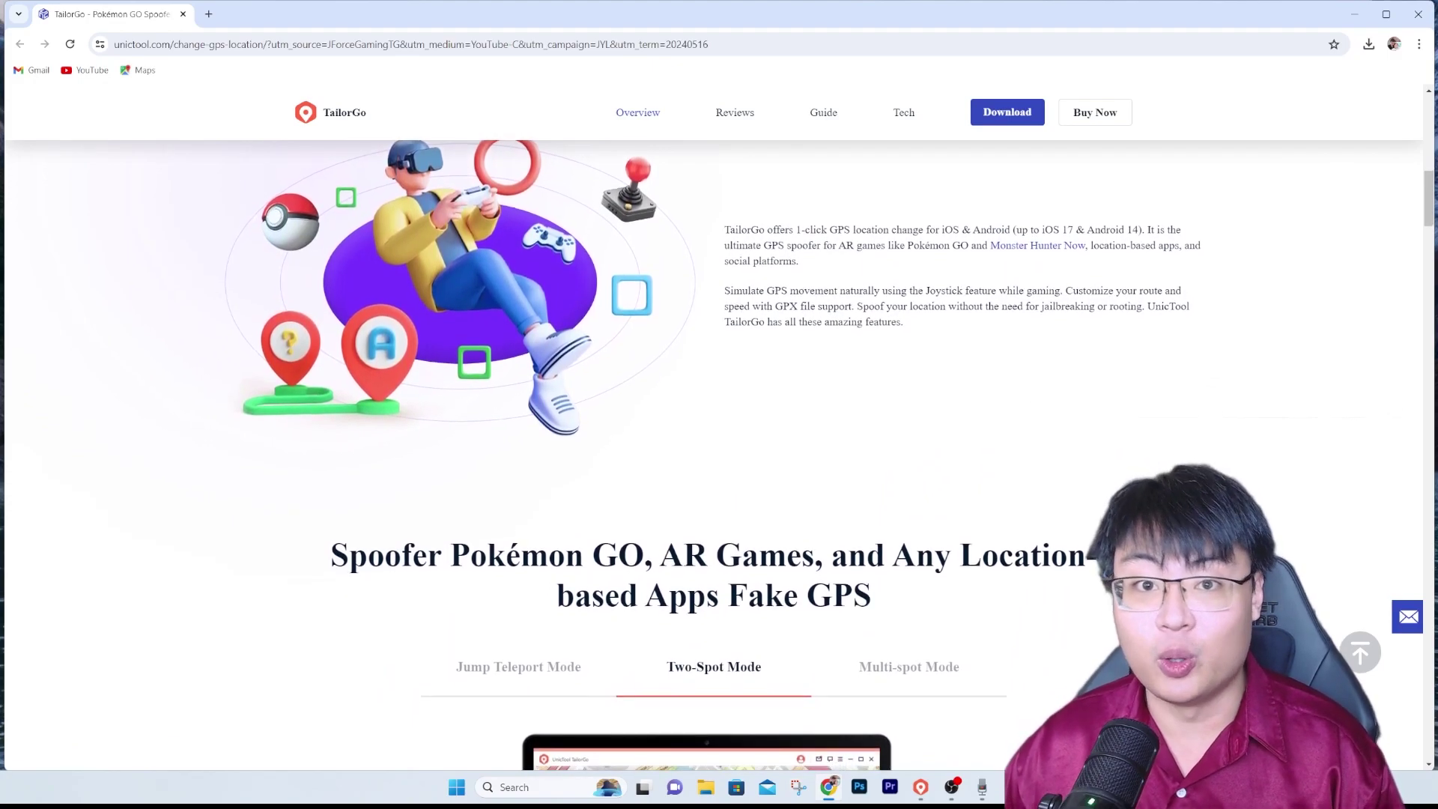
pyautogui.scroll(-2, 720, 419)
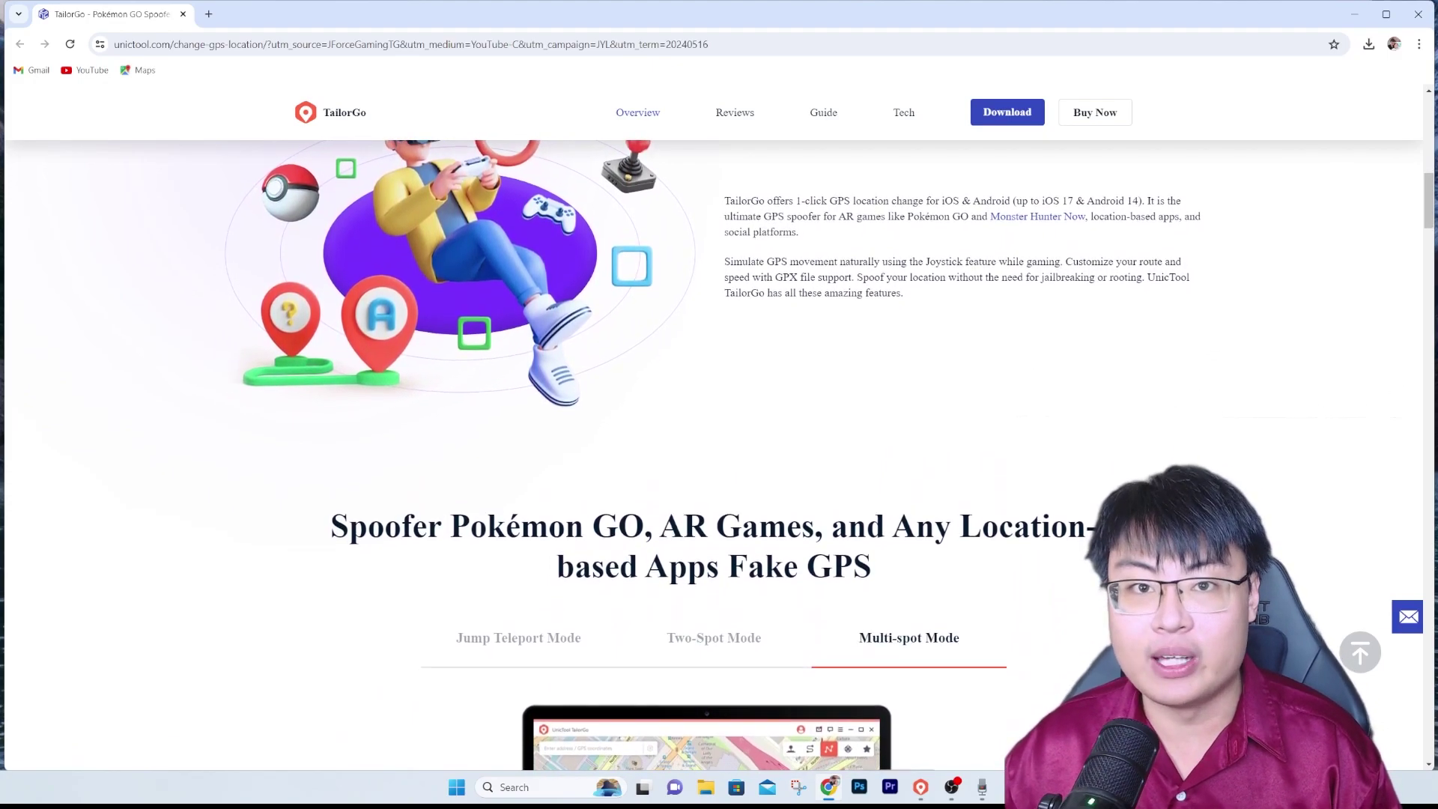
pyautogui.scroll(-2, 719, 419)
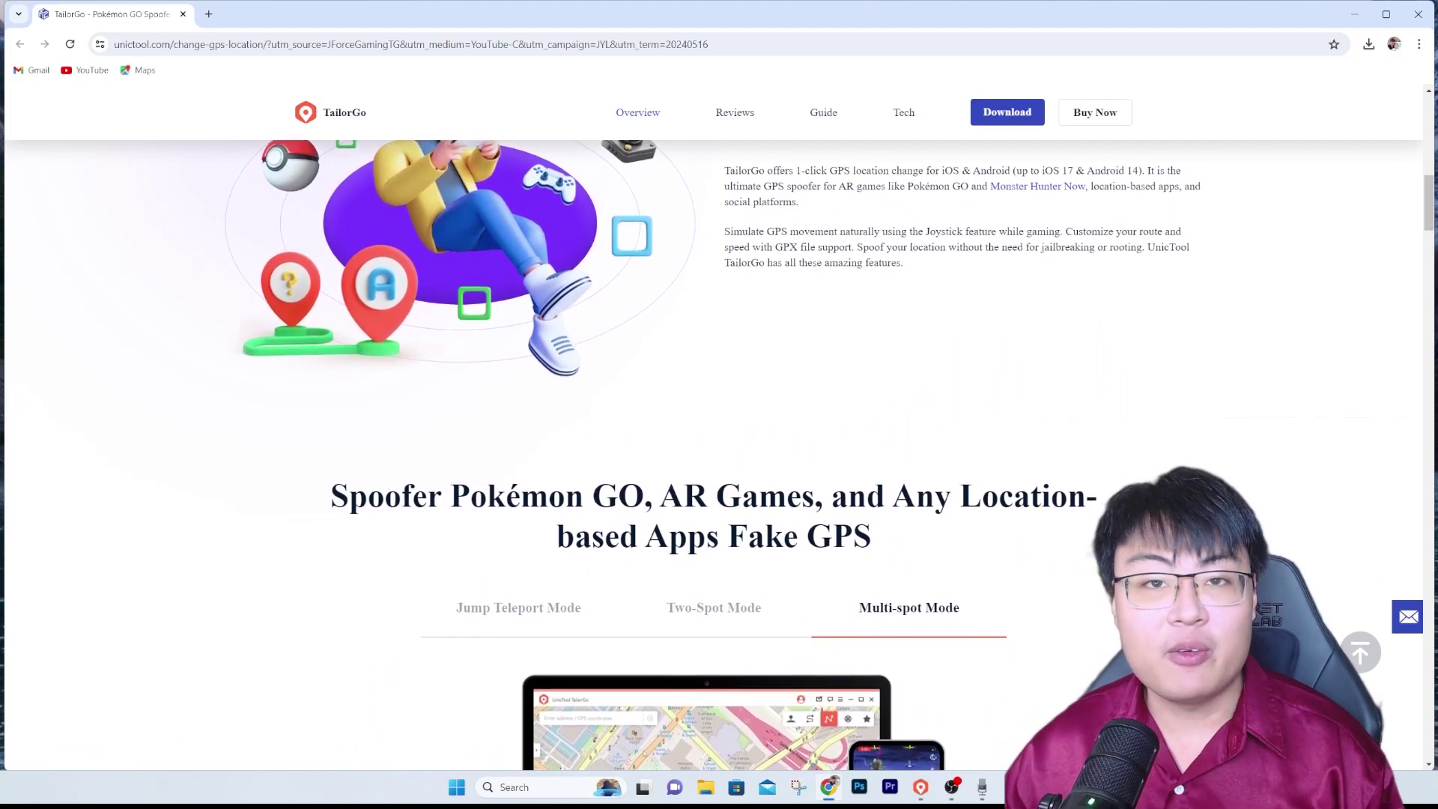
pyautogui.scroll(-2, 719, 420)
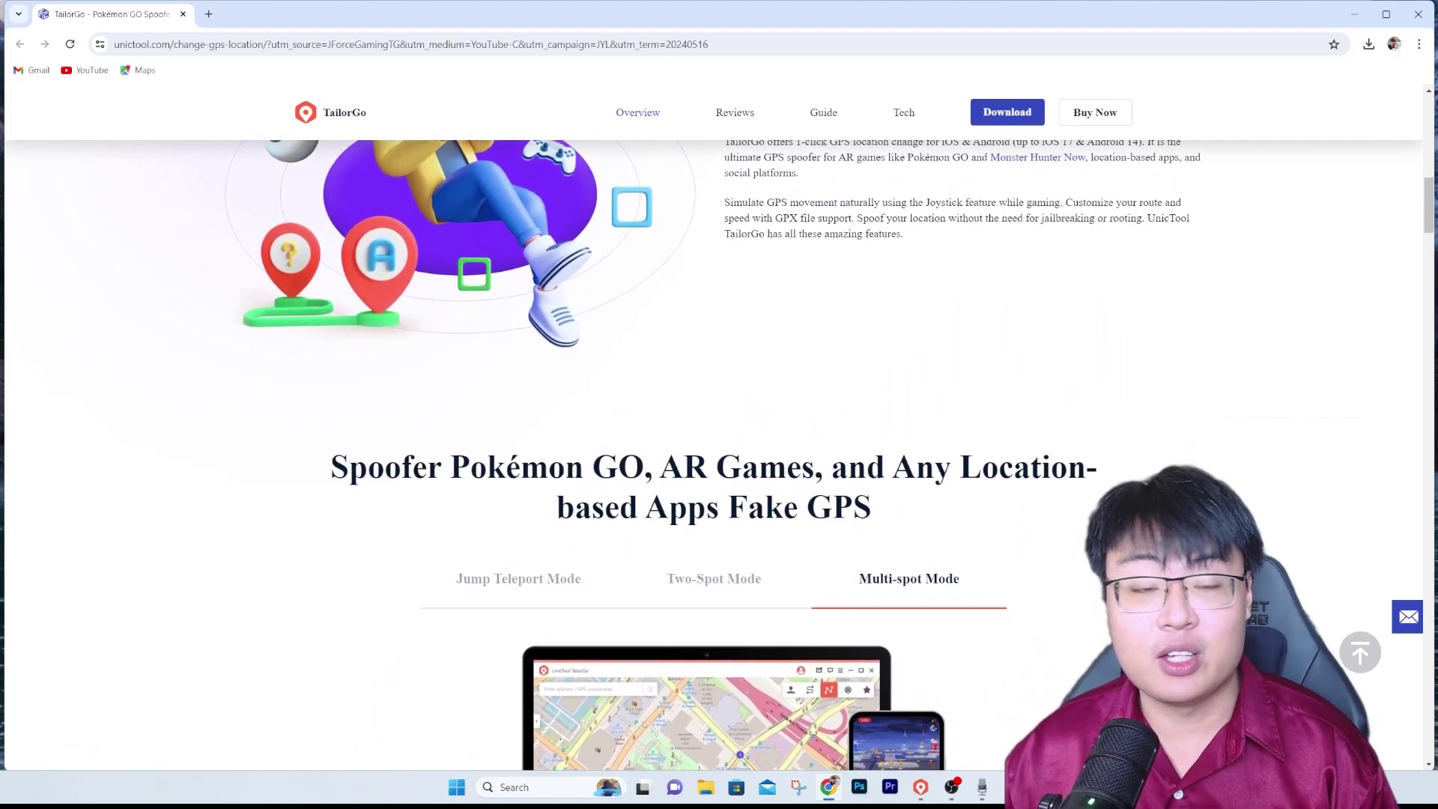
pyautogui.scroll(-2, 719, 419)
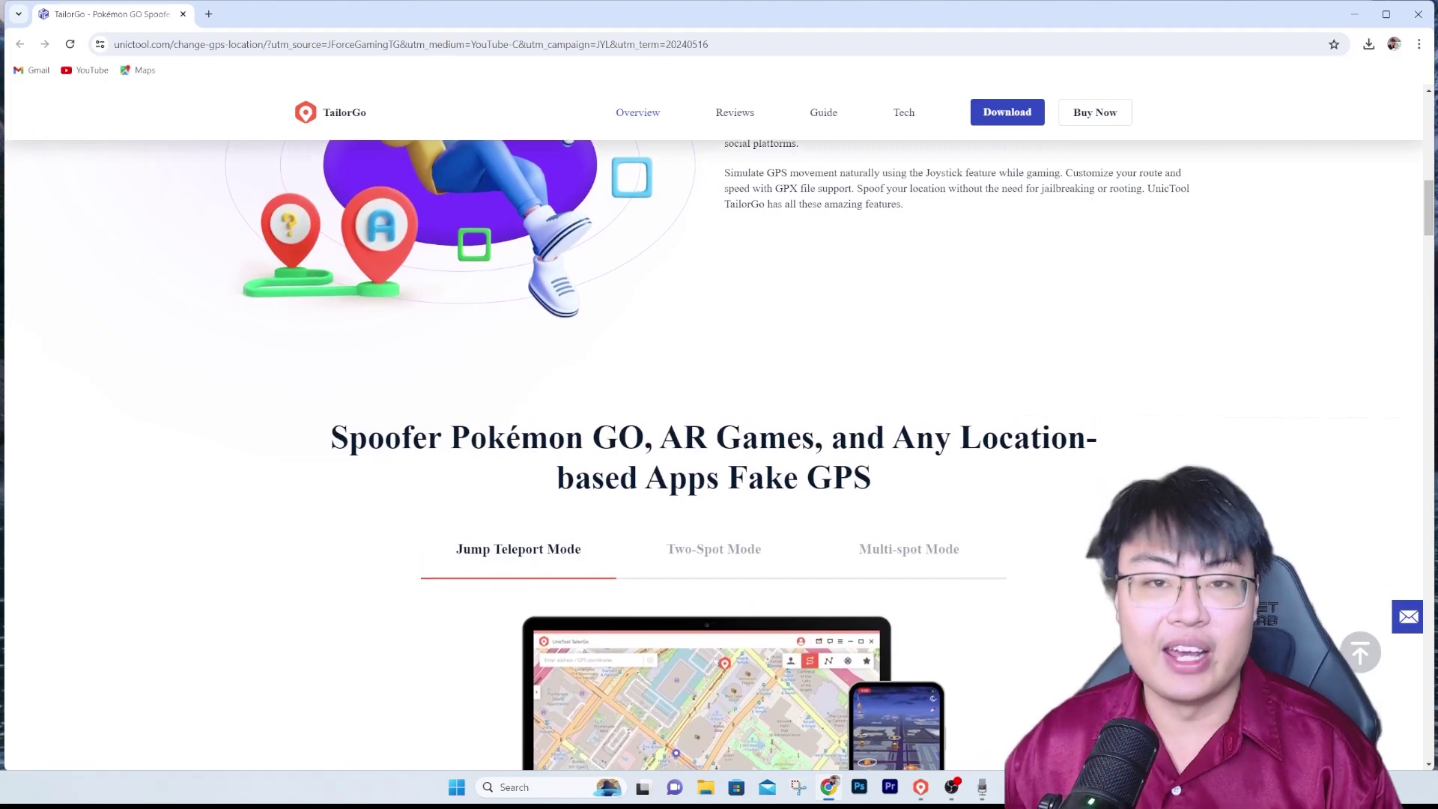
pyautogui.scroll(-2, 720, 420)
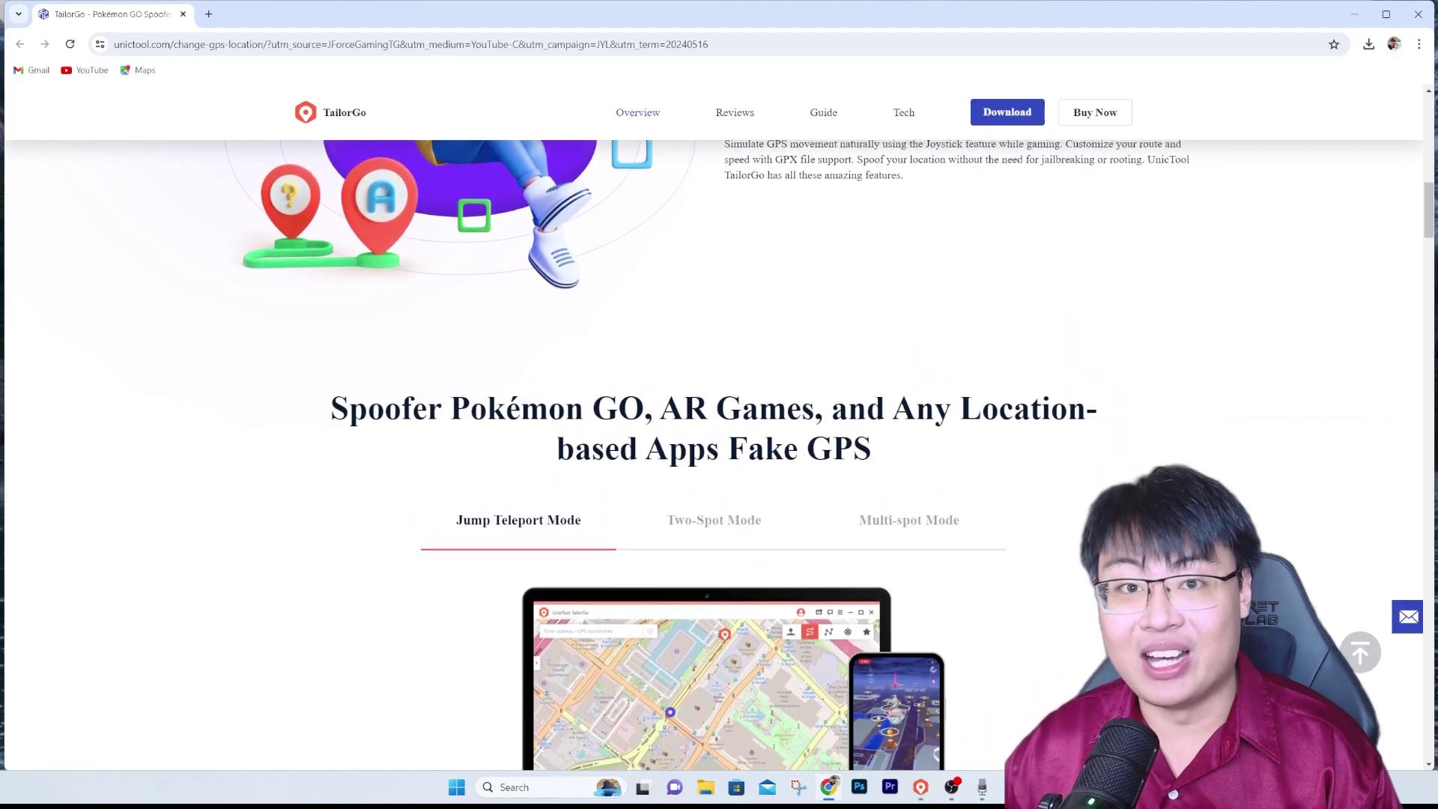
pyautogui.scroll(-3, 720, 419)
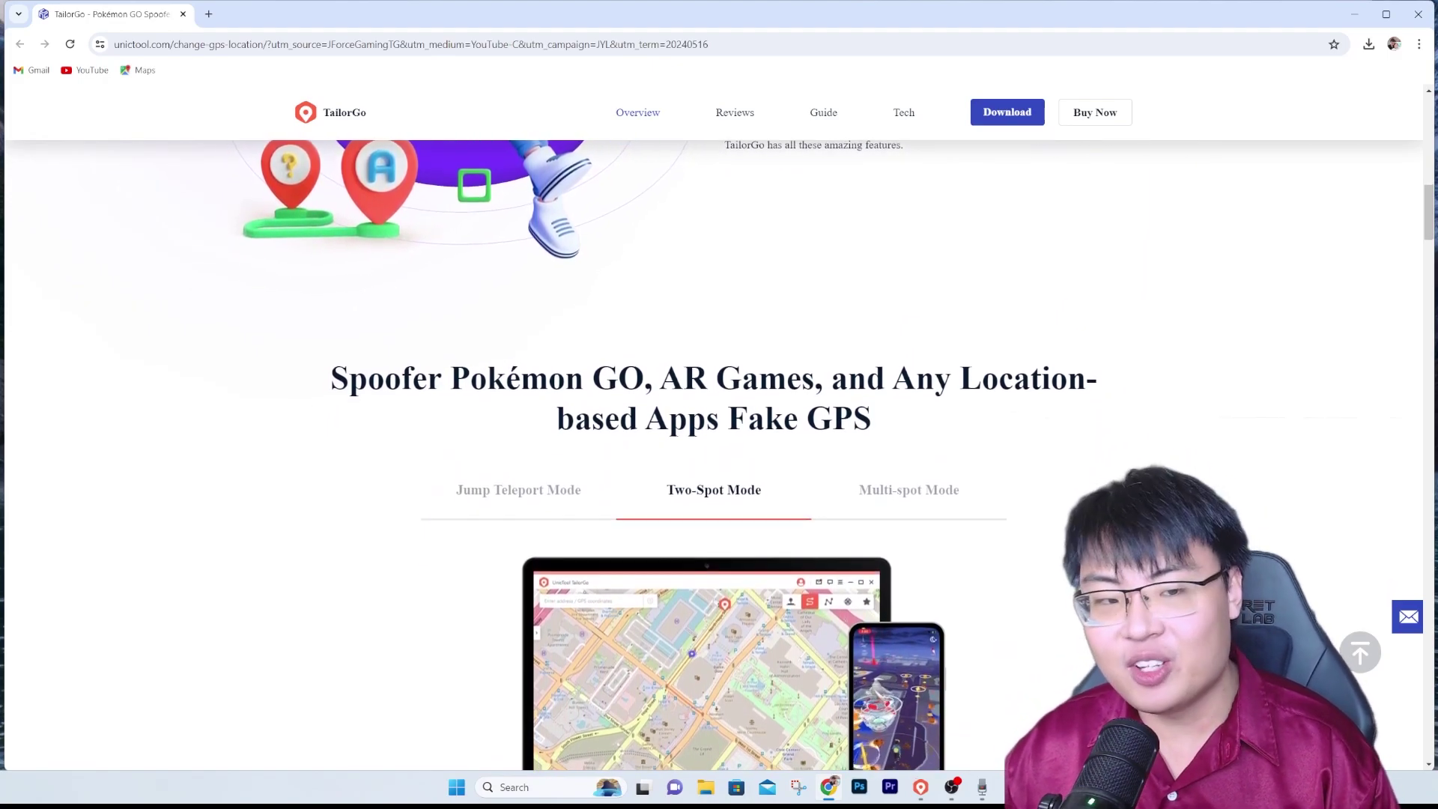
pyautogui.scroll(-2, 719, 419)
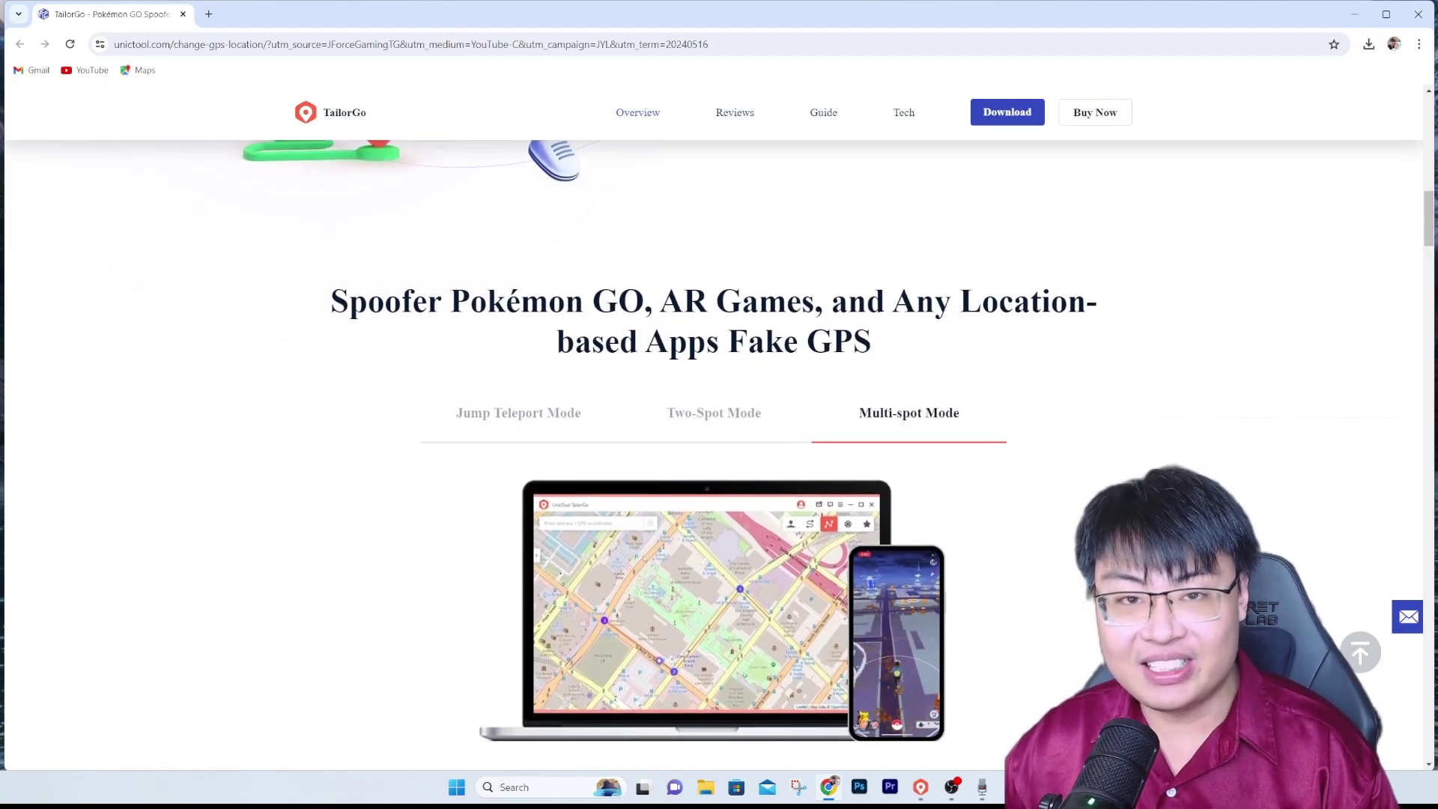
pyautogui.scroll(-2, 719, 419)
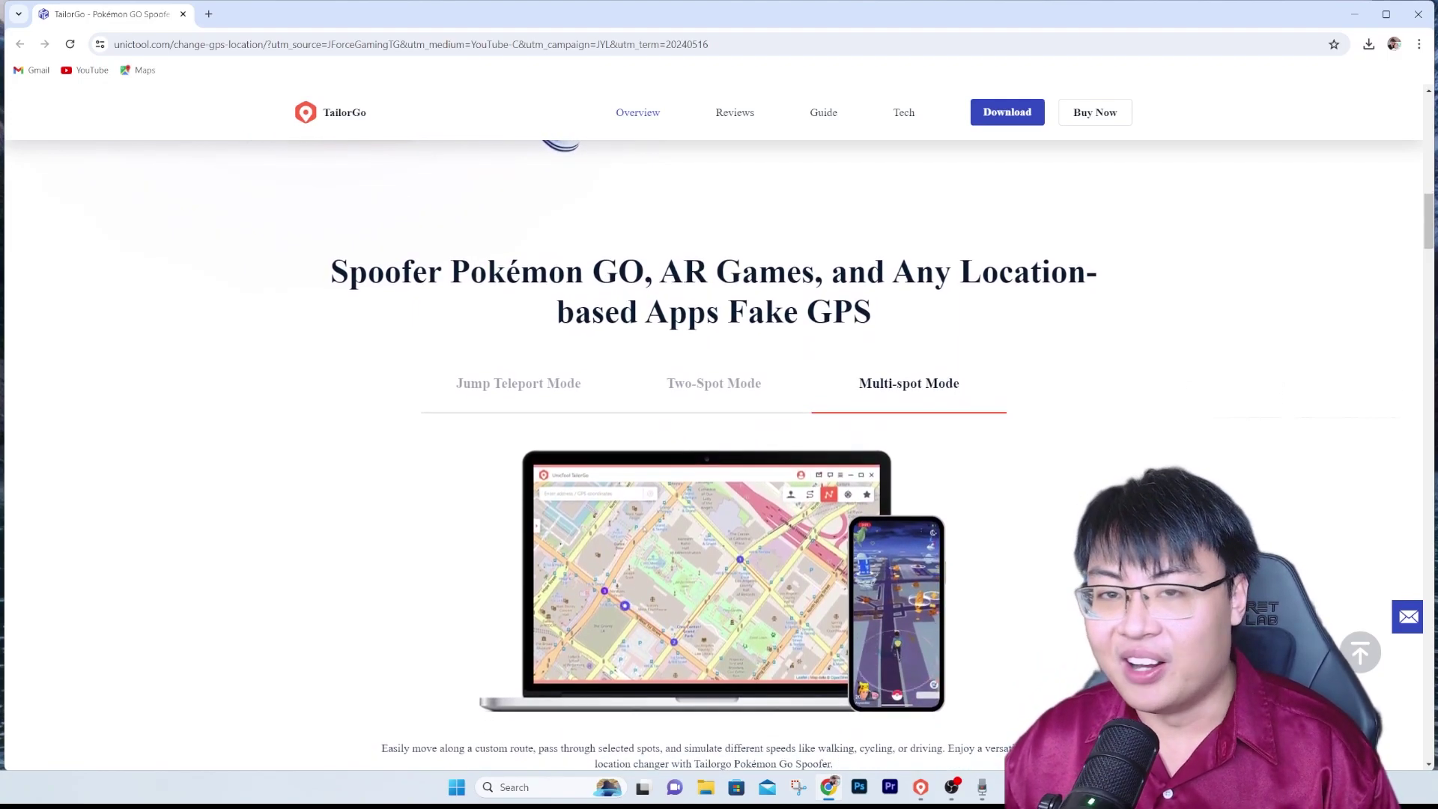
pyautogui.scroll(-2, 720, 419)
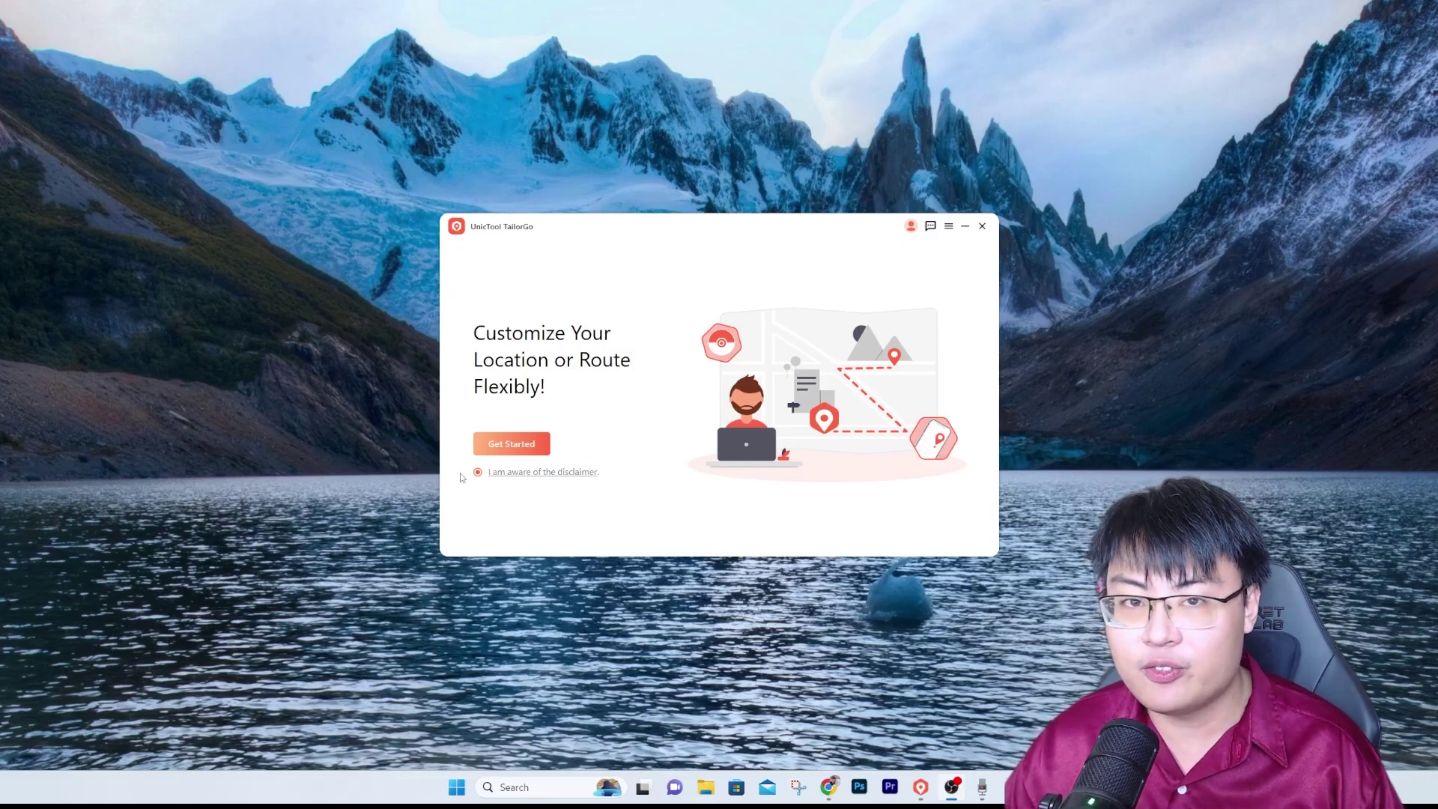
# Choose Get Started on the welcome screen to begin device setup.
pyautogui.click(491, 450)
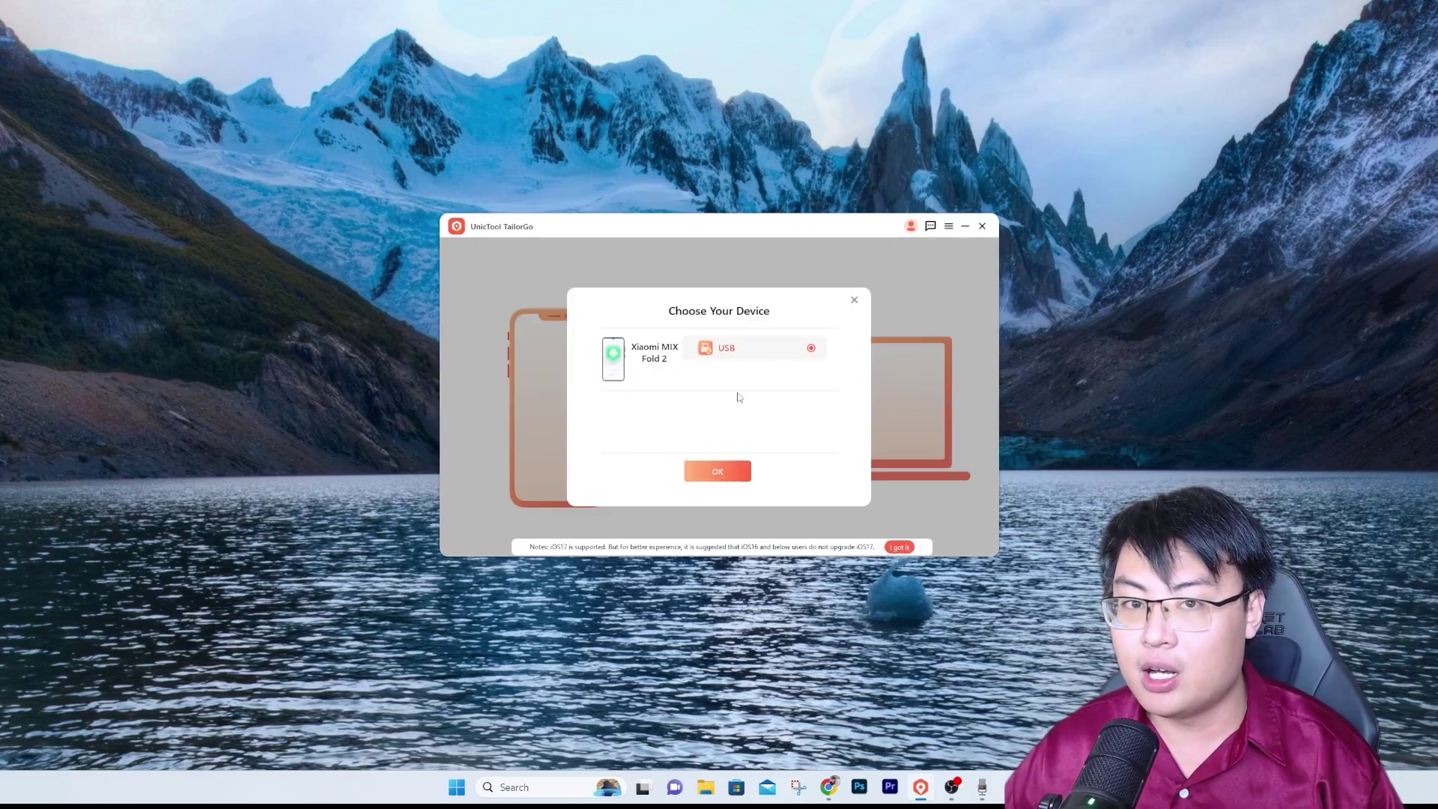
# Confirm the USB-connected Xiaomi MIX Fold 2 in the Choose Your Device dialog.
pyautogui.click(719, 472)
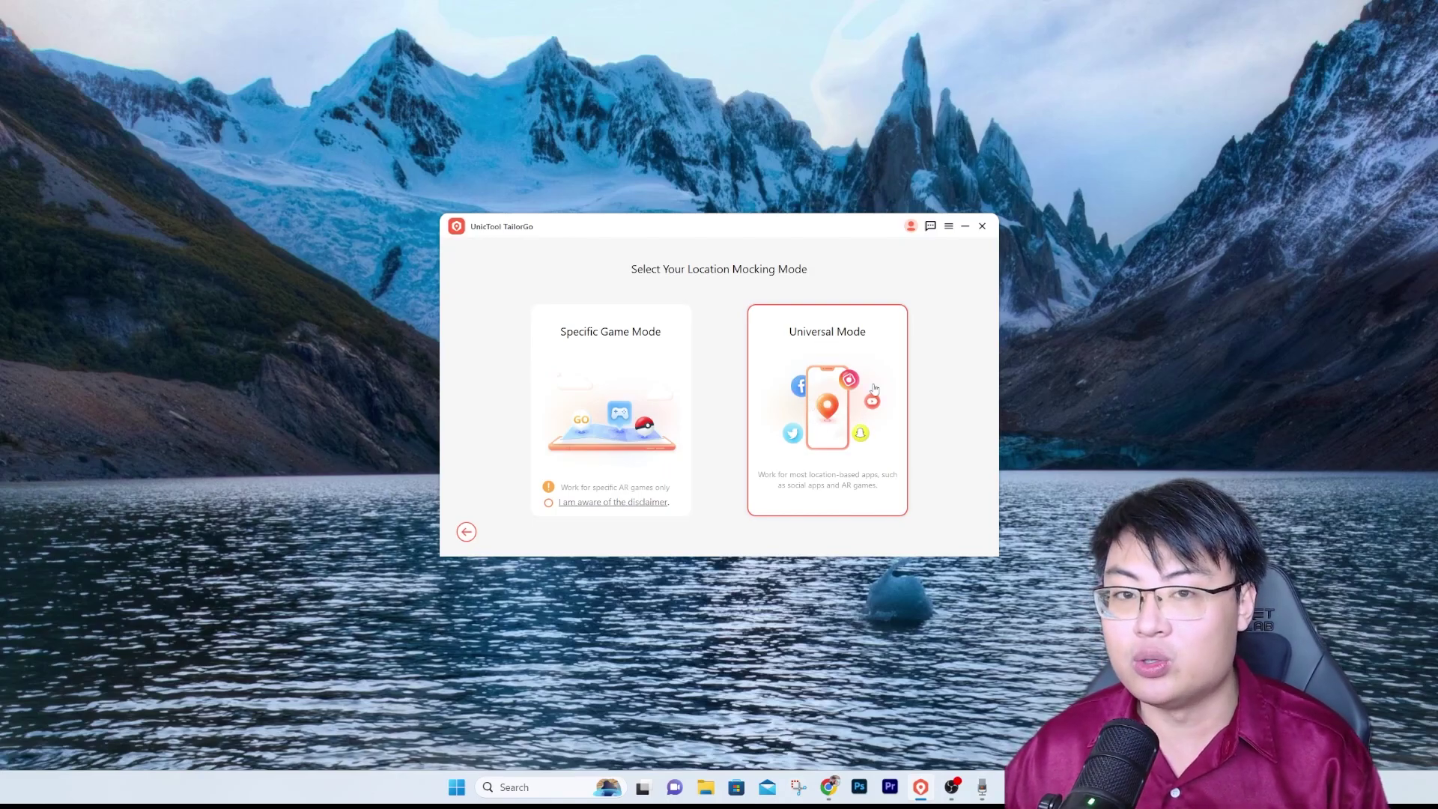
# Pick Universal Mode and skip the Welcome to TailorGo feature introduction.
pyautogui.click(830, 387)
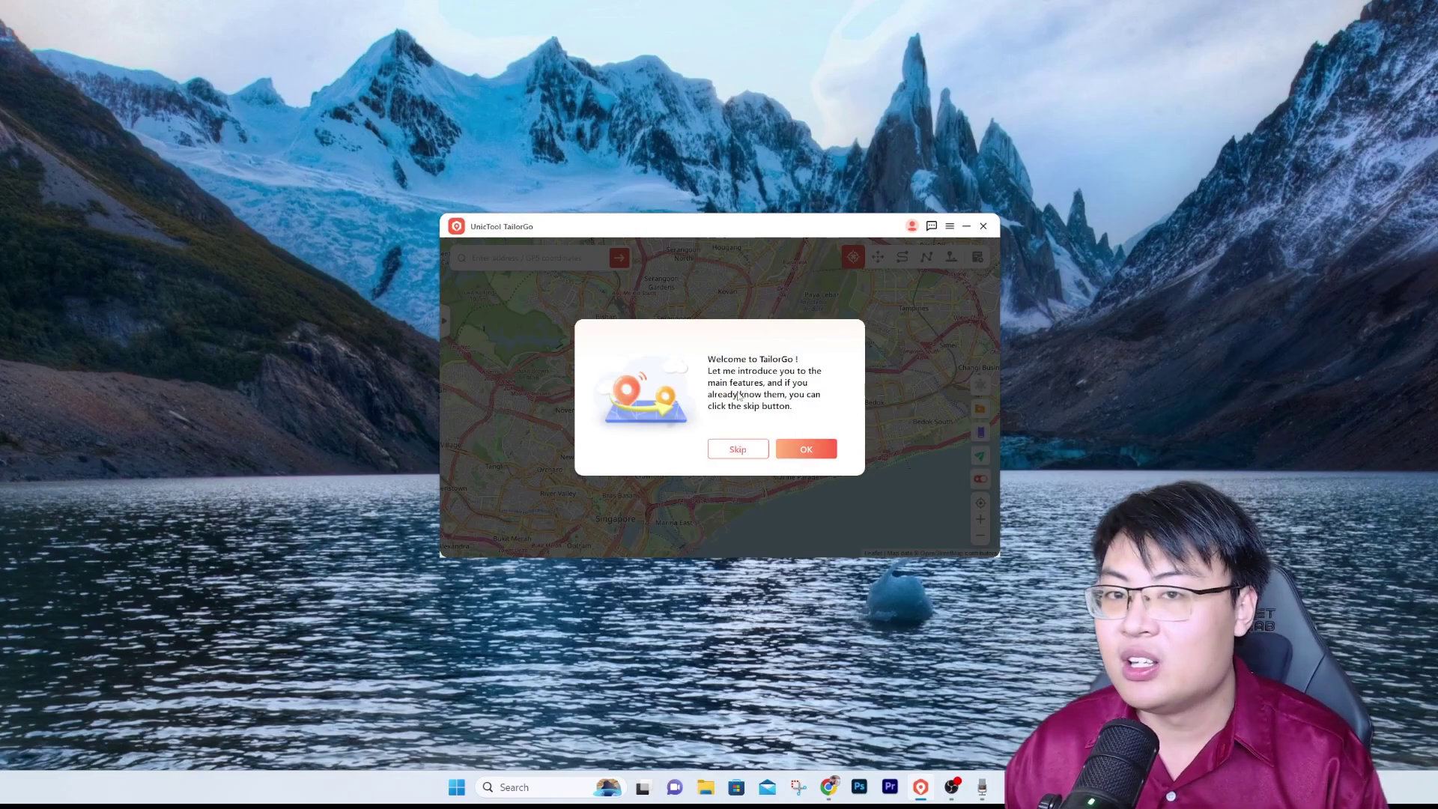
pyautogui.click(749, 451)
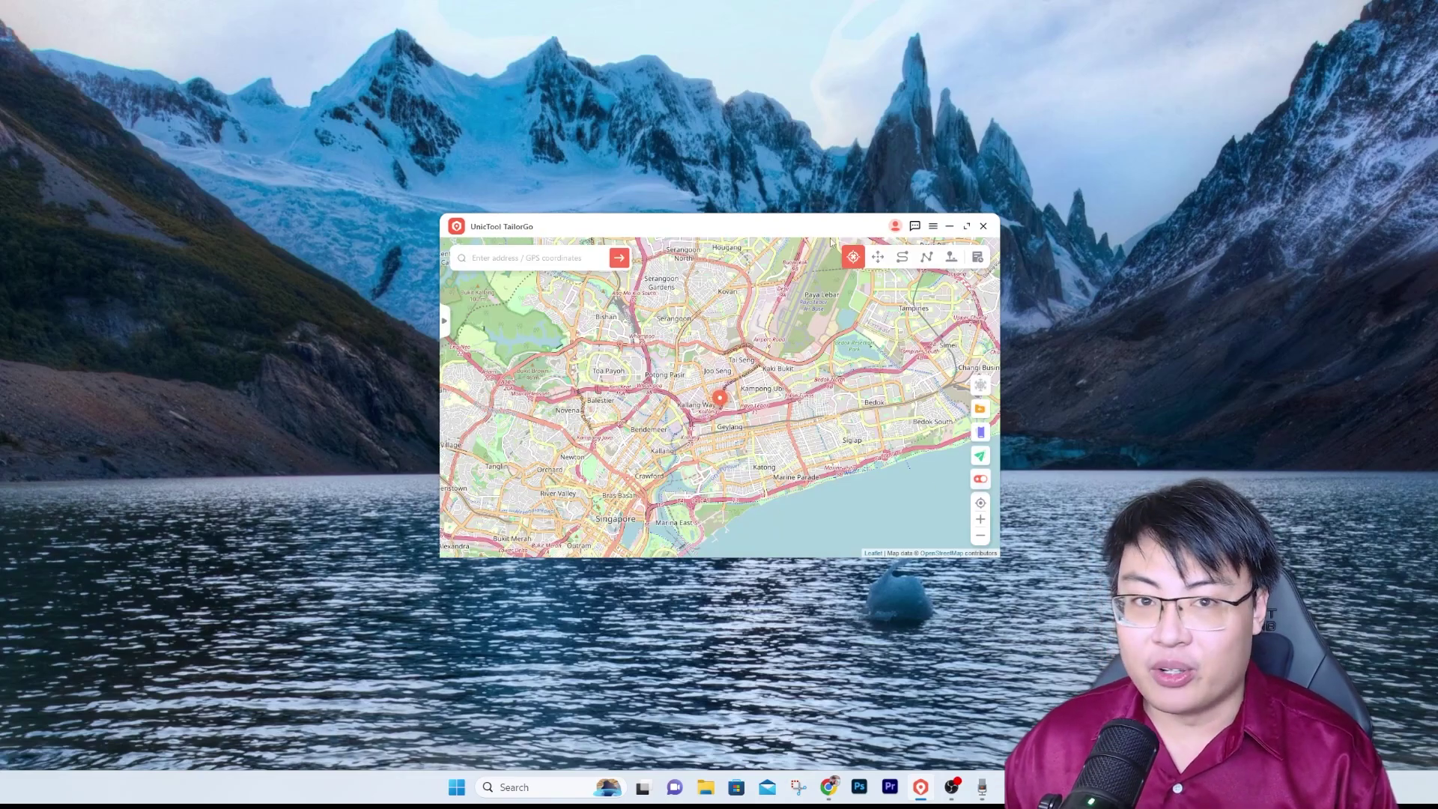
# Stretch the TailorGo window to nearly fill the screen and zoom the map to the MacPherson pin.
pyautogui.moveTo(1000, 319); pyautogui.dragTo(1419, 320)
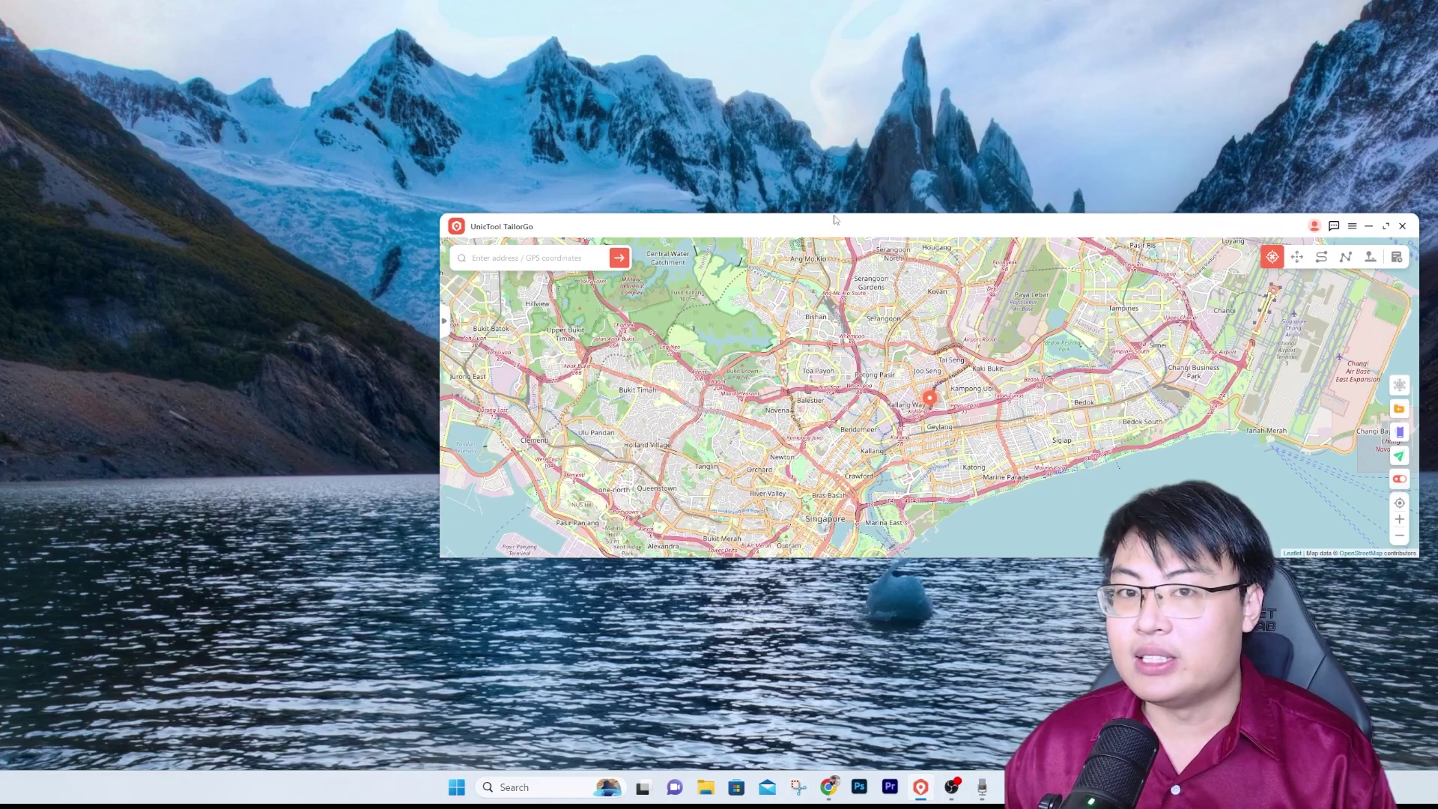
pyautogui.moveTo(833, 214); pyautogui.dragTo(834, 6)
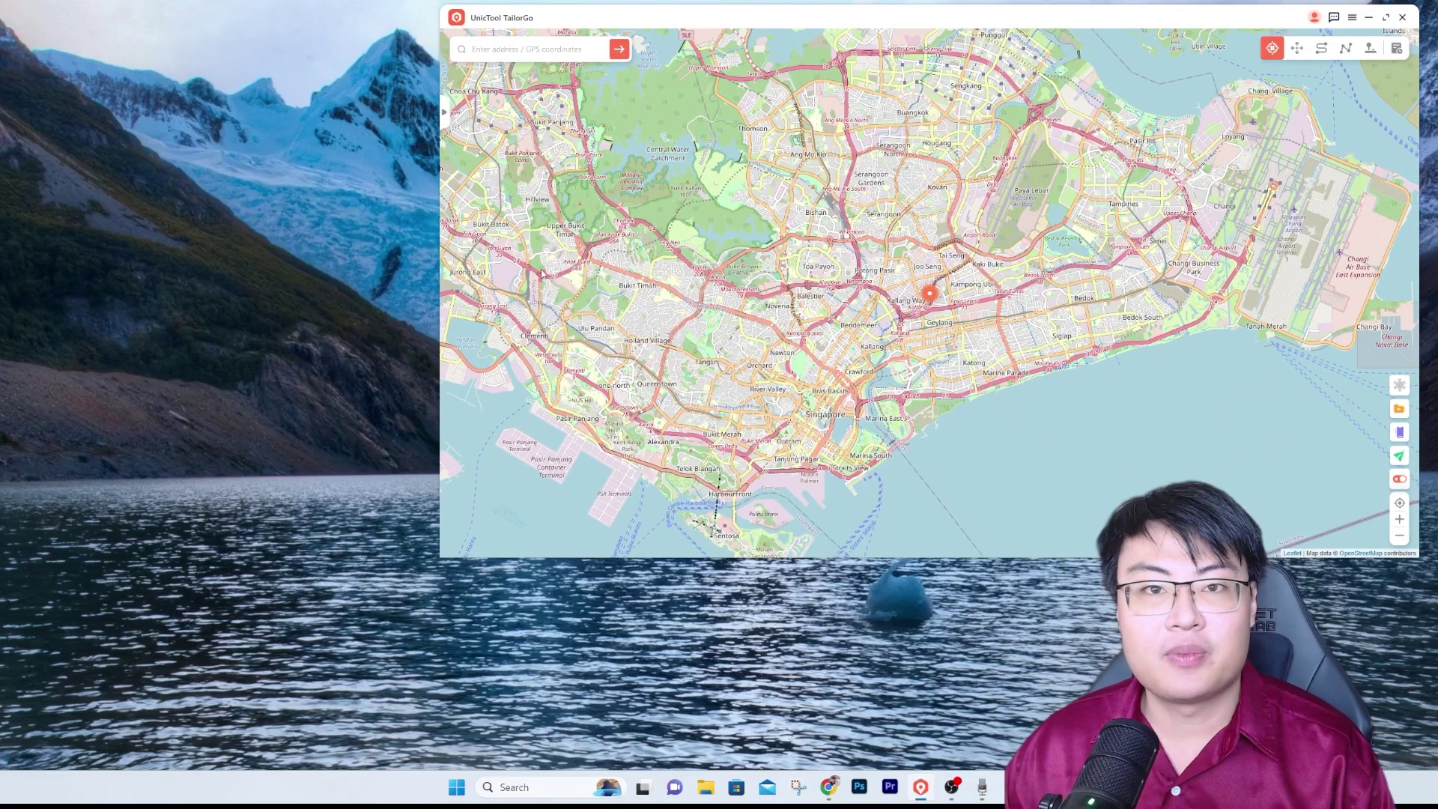
pyautogui.moveTo(442, 338); pyautogui.dragTo(14, 395)
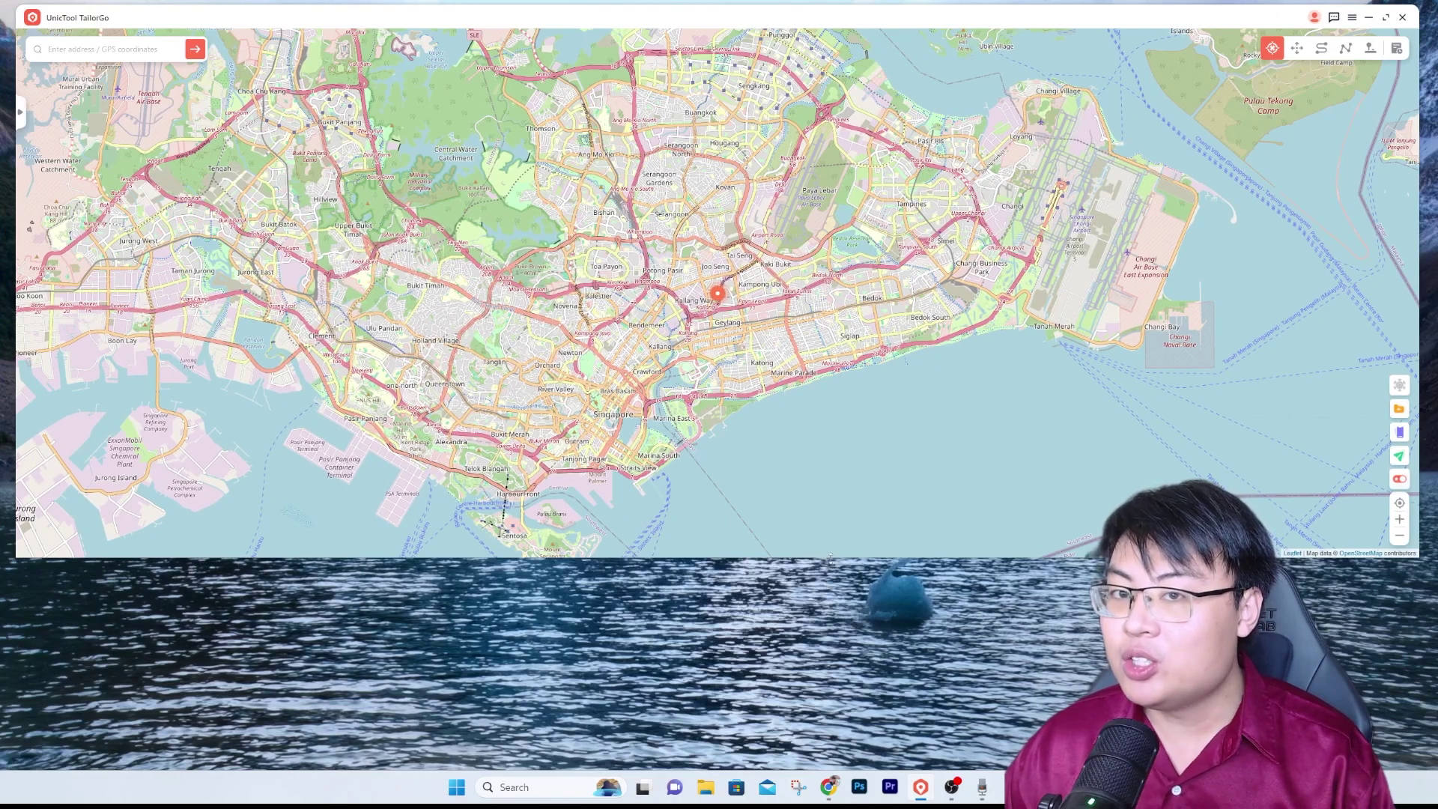
pyautogui.moveTo(827, 558); pyautogui.dragTo(818, 768)
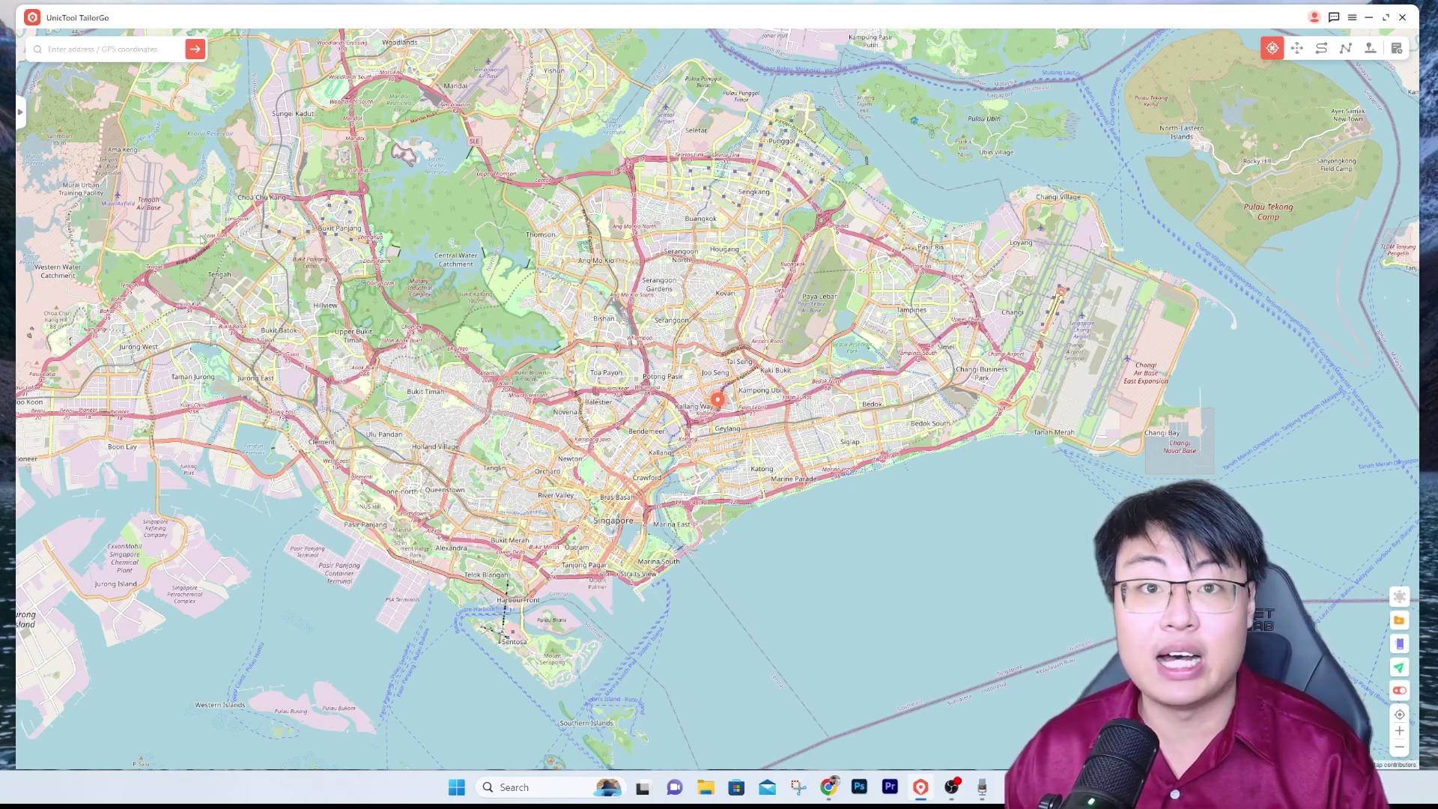
pyautogui.scroll(10, 718, 401)
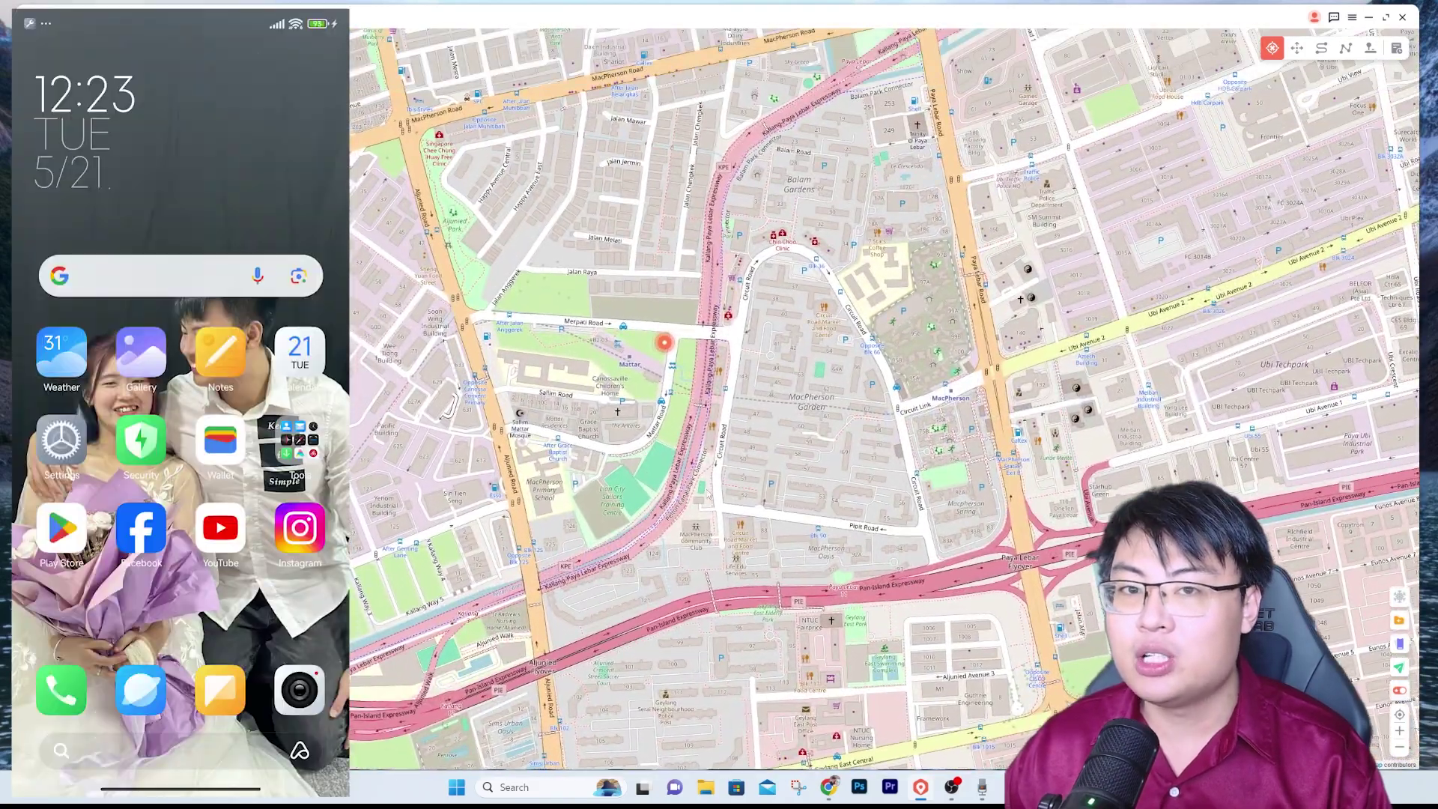
pyautogui.scroll(-5, 675, 346)
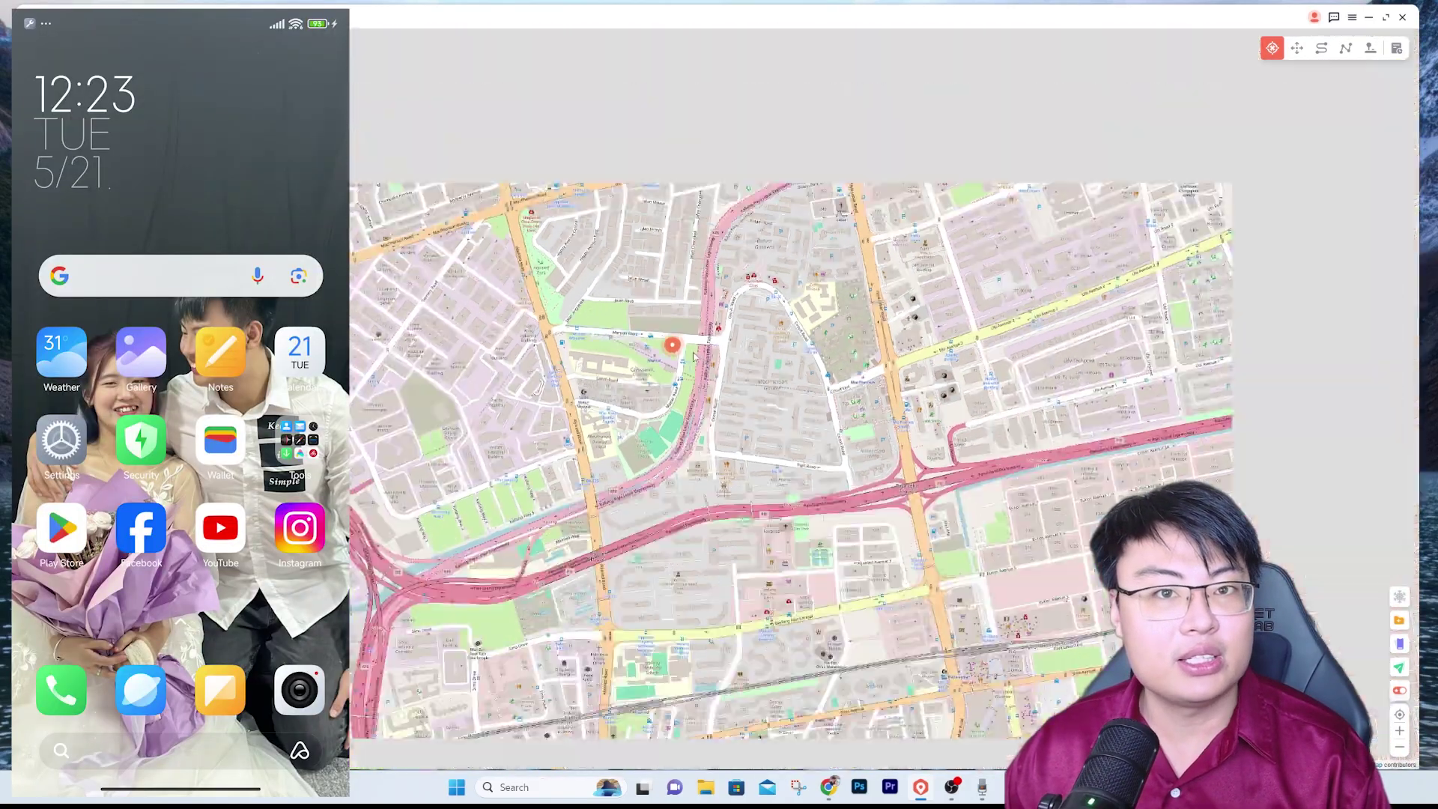
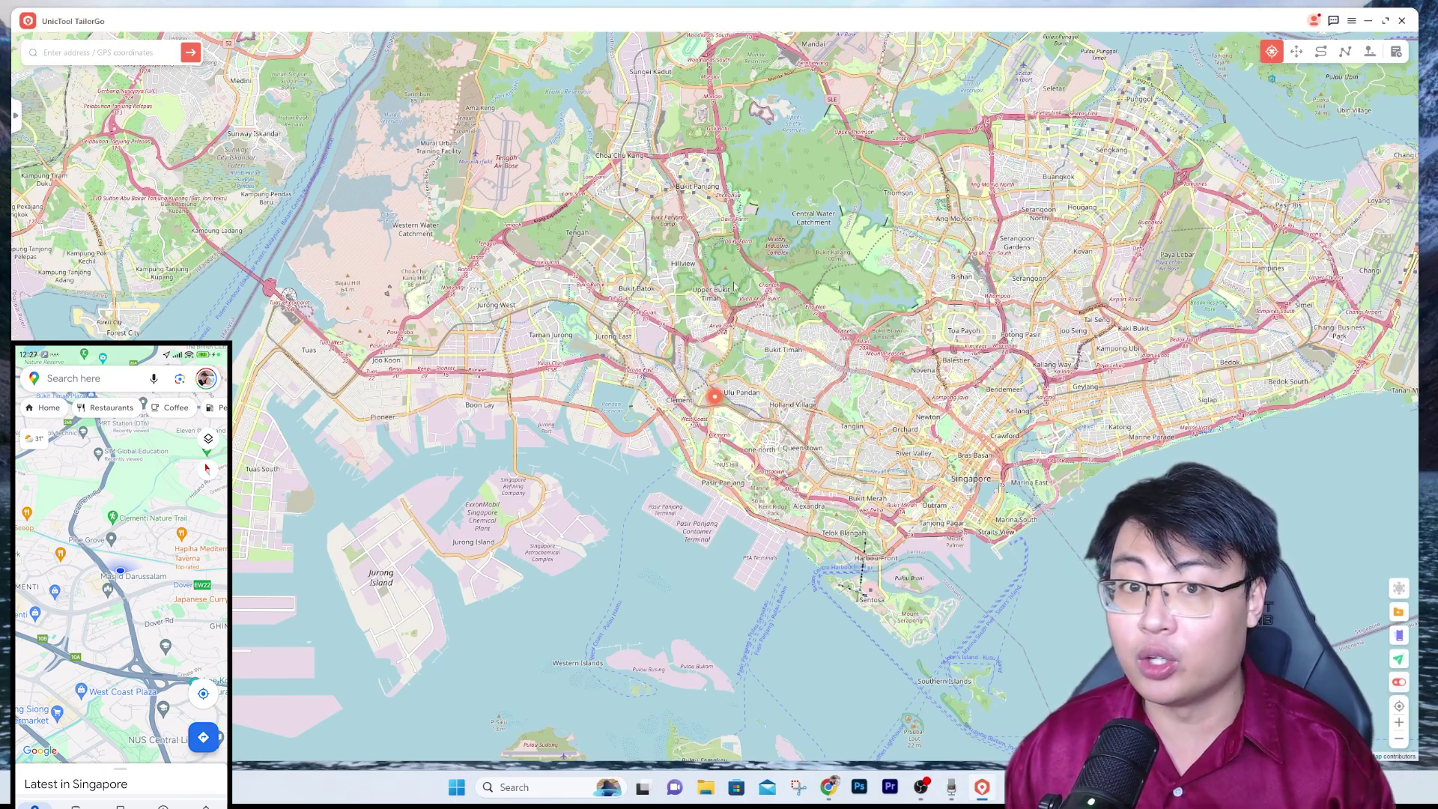
# Teleport the location to Pavilion Rise and save it as a favourite spot.
pyautogui.scroll(4, 713, 271)
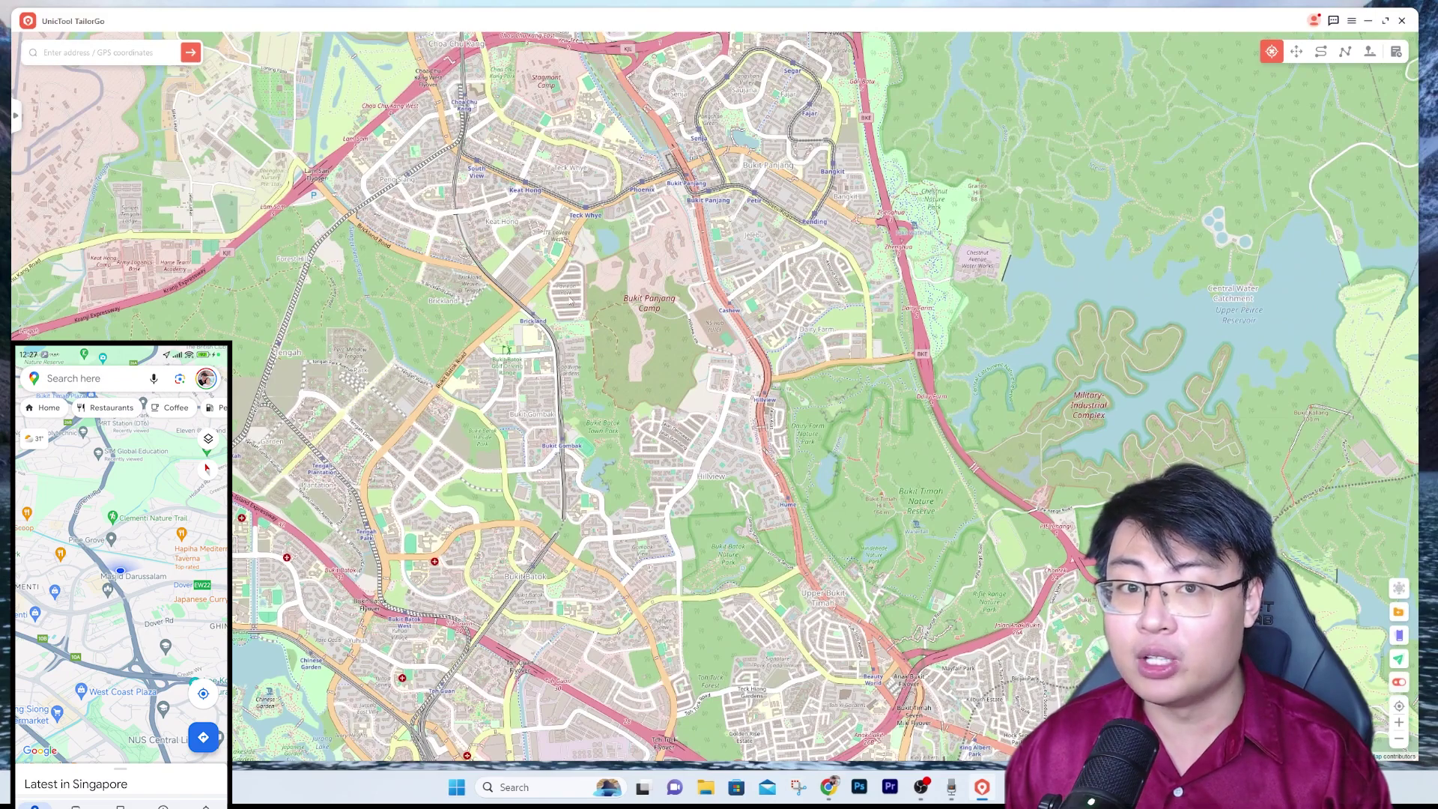
pyautogui.click(567, 283)
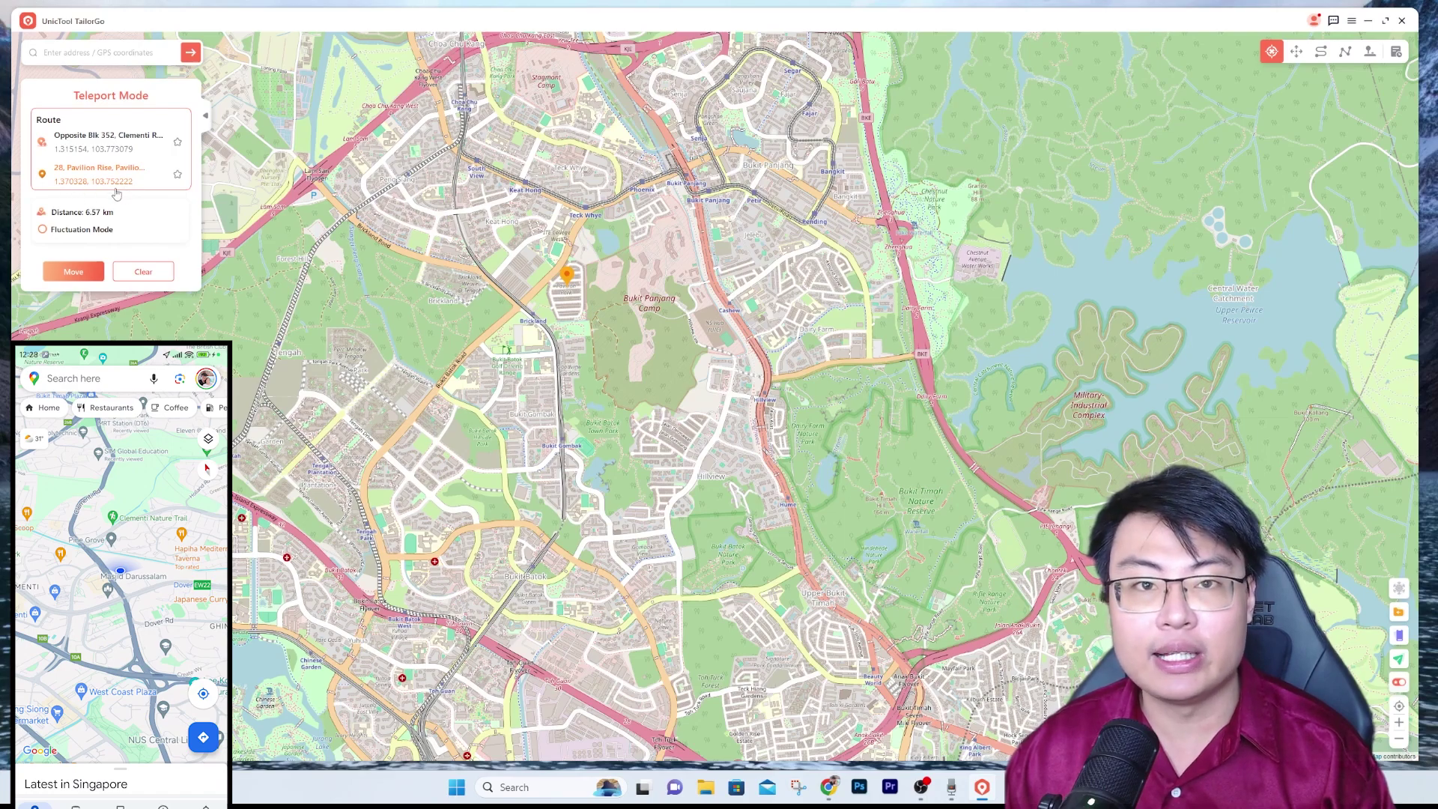
pyautogui.click(177, 176)
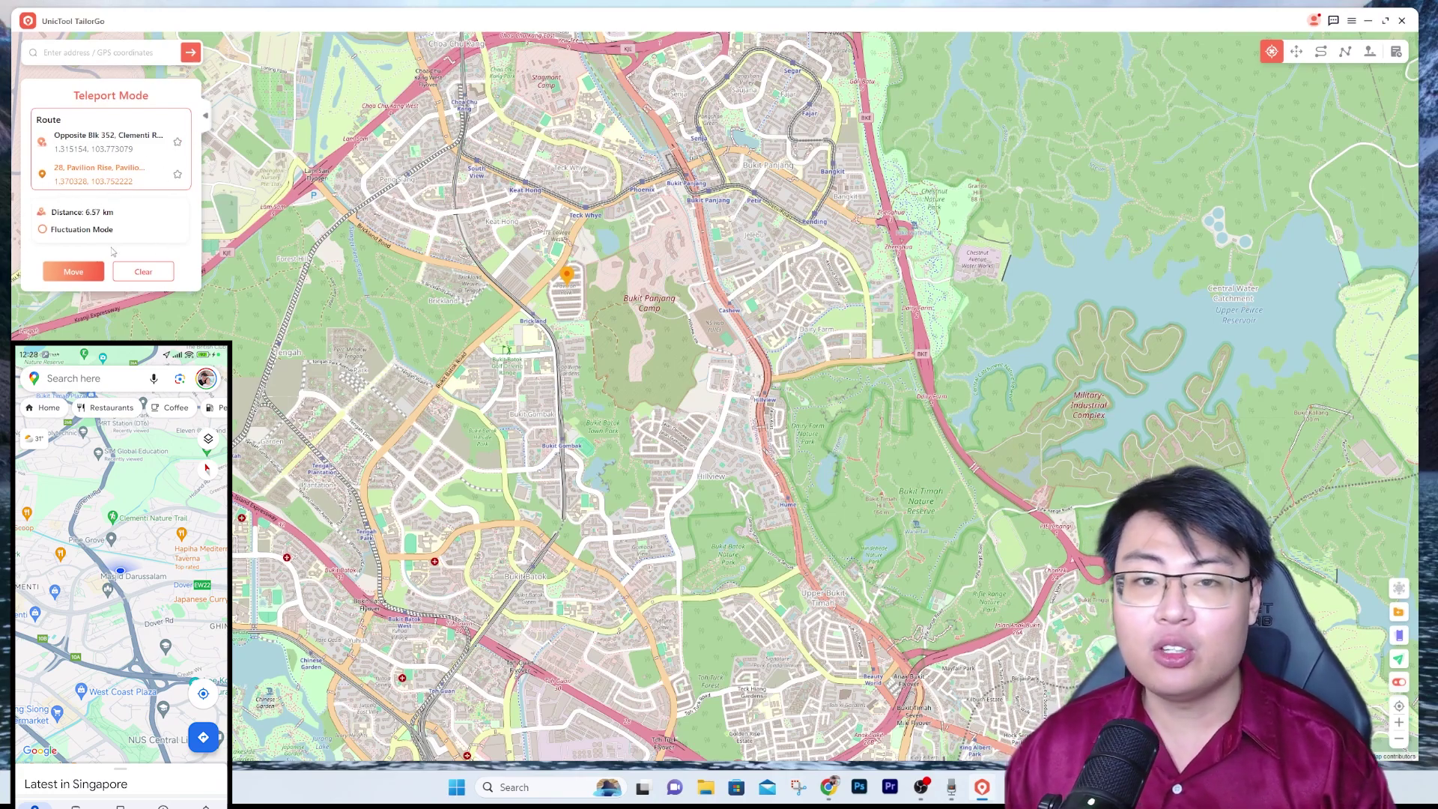
pyautogui.click(68, 273)
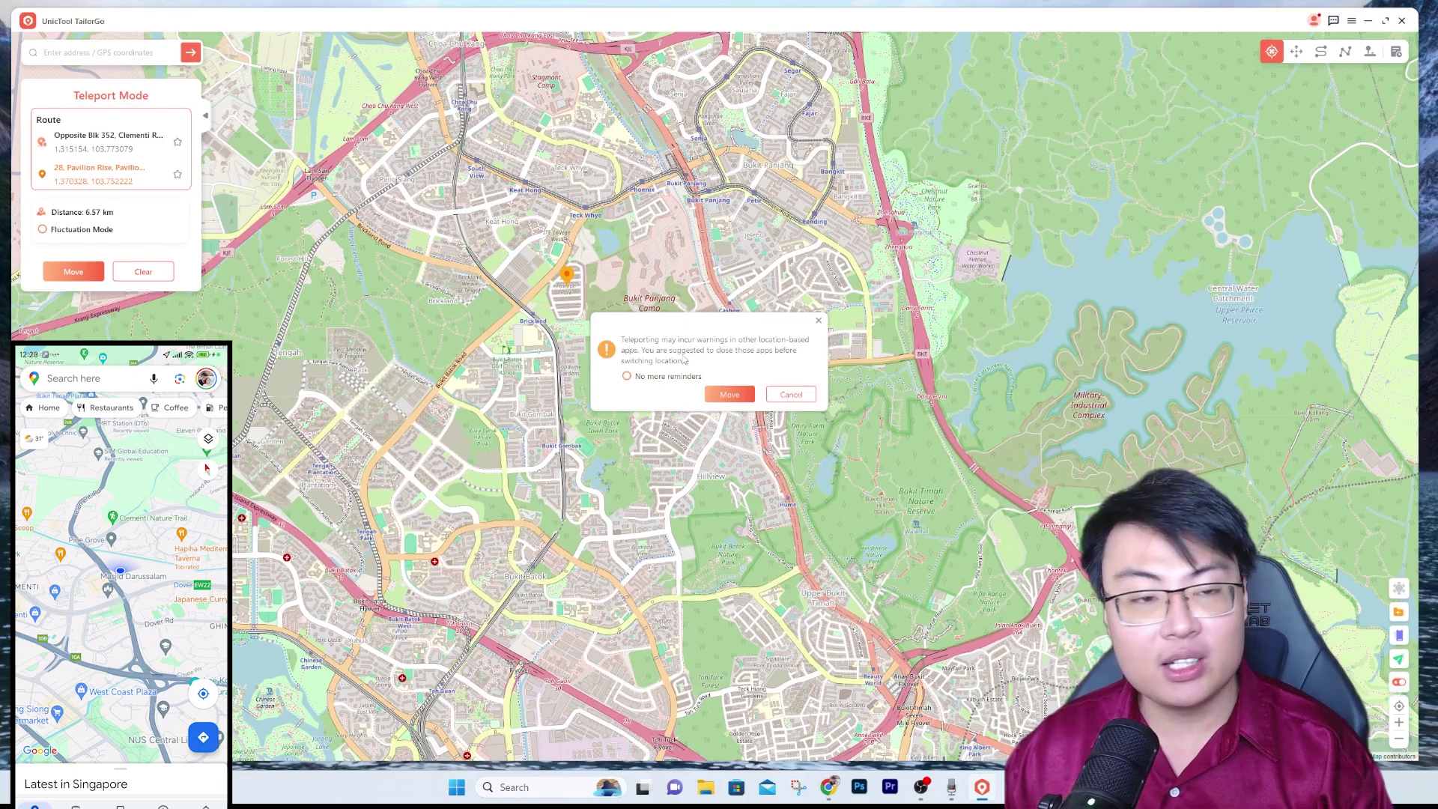
pyautogui.click(730, 394)
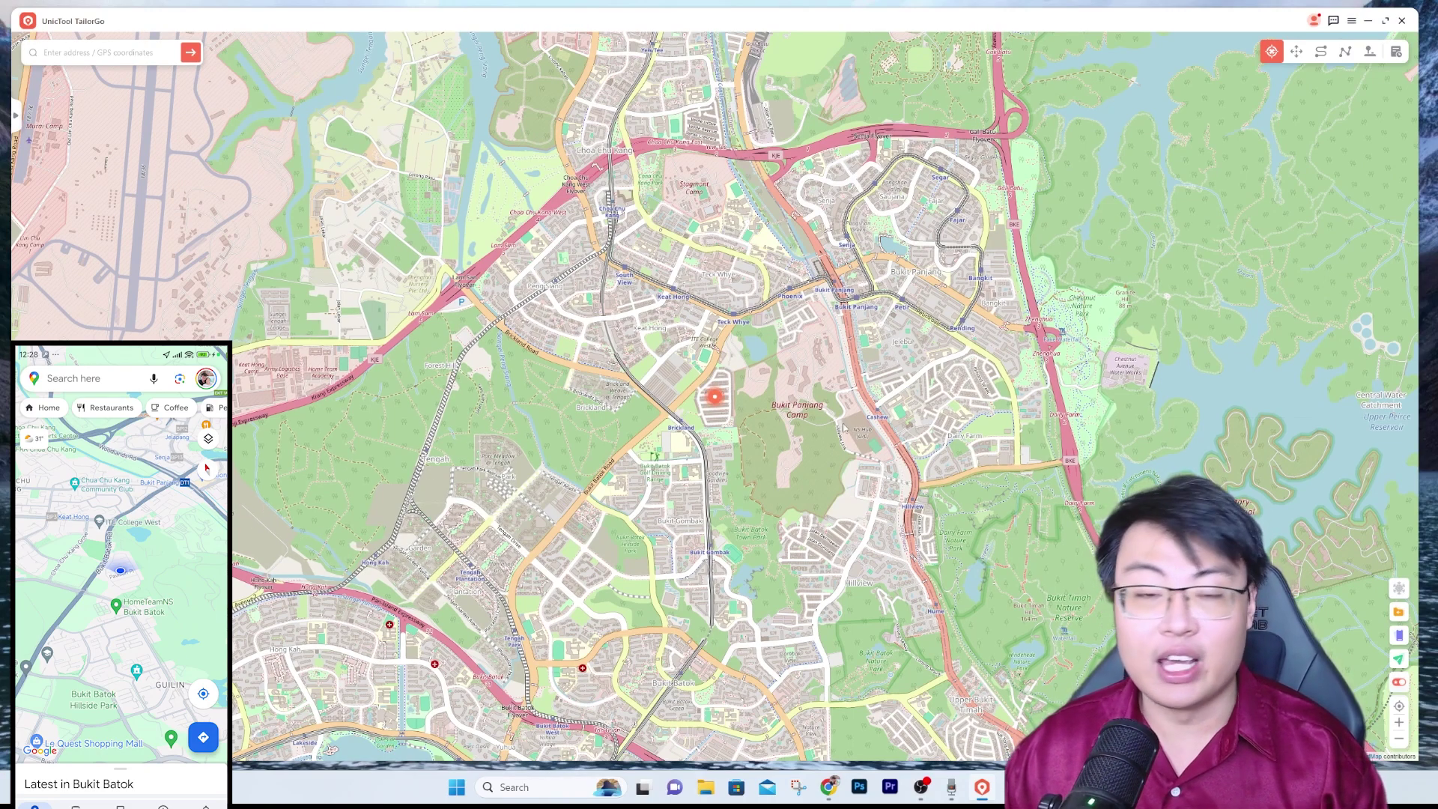
# Teleport on to Bukit Panjang, then into the Central Catchment reservoir forest.
pyautogui.click(922, 249)
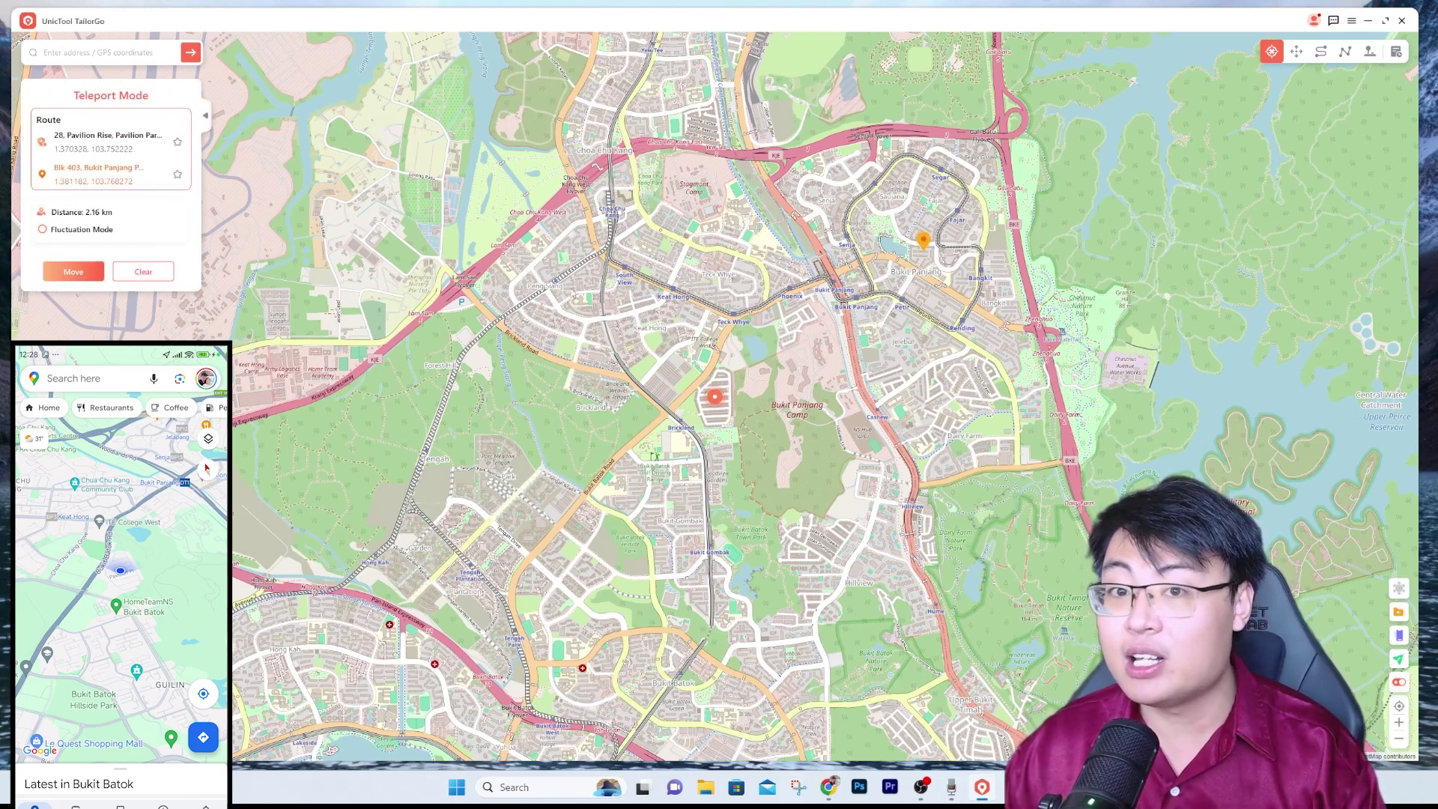
pyautogui.click(73, 271)
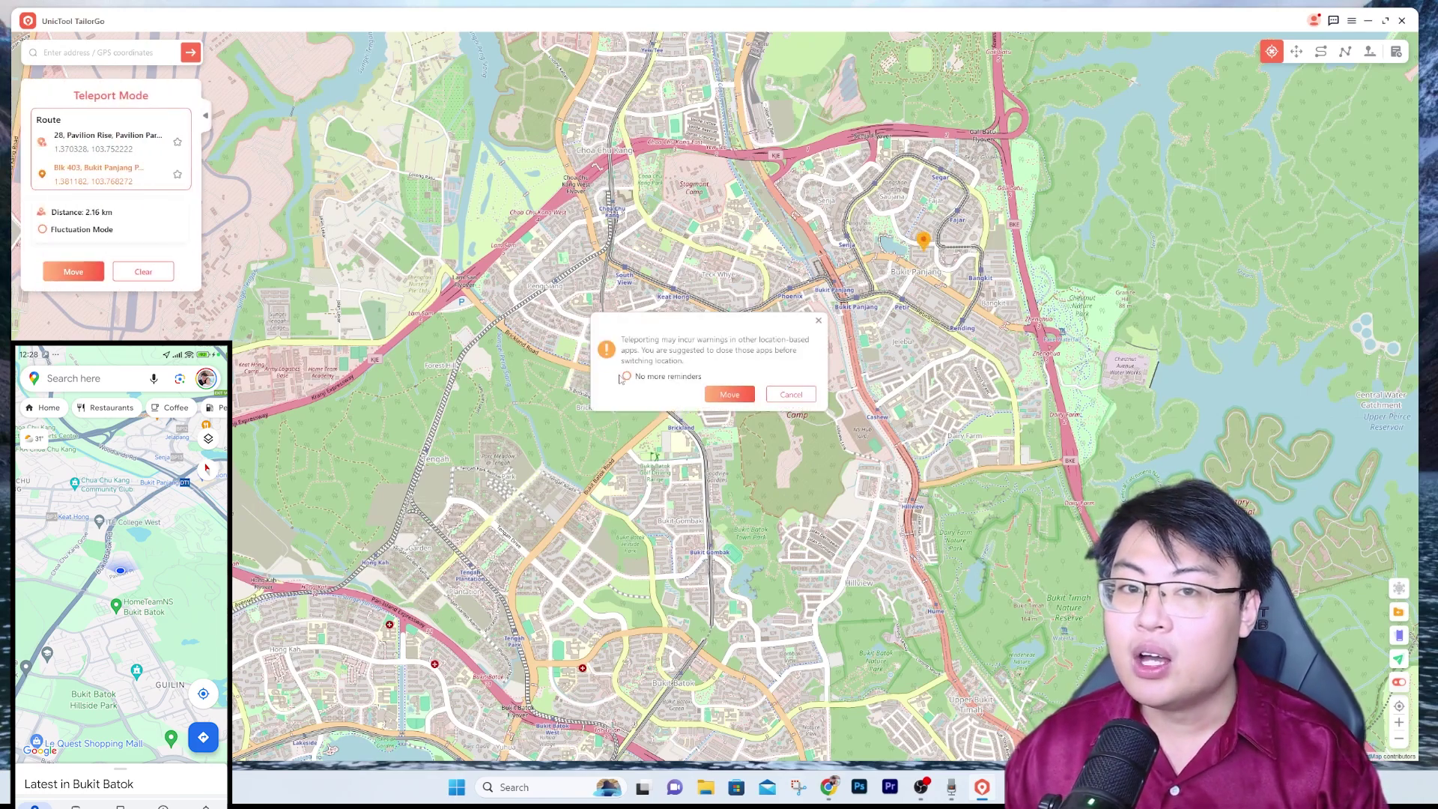
pyautogui.click(730, 394)
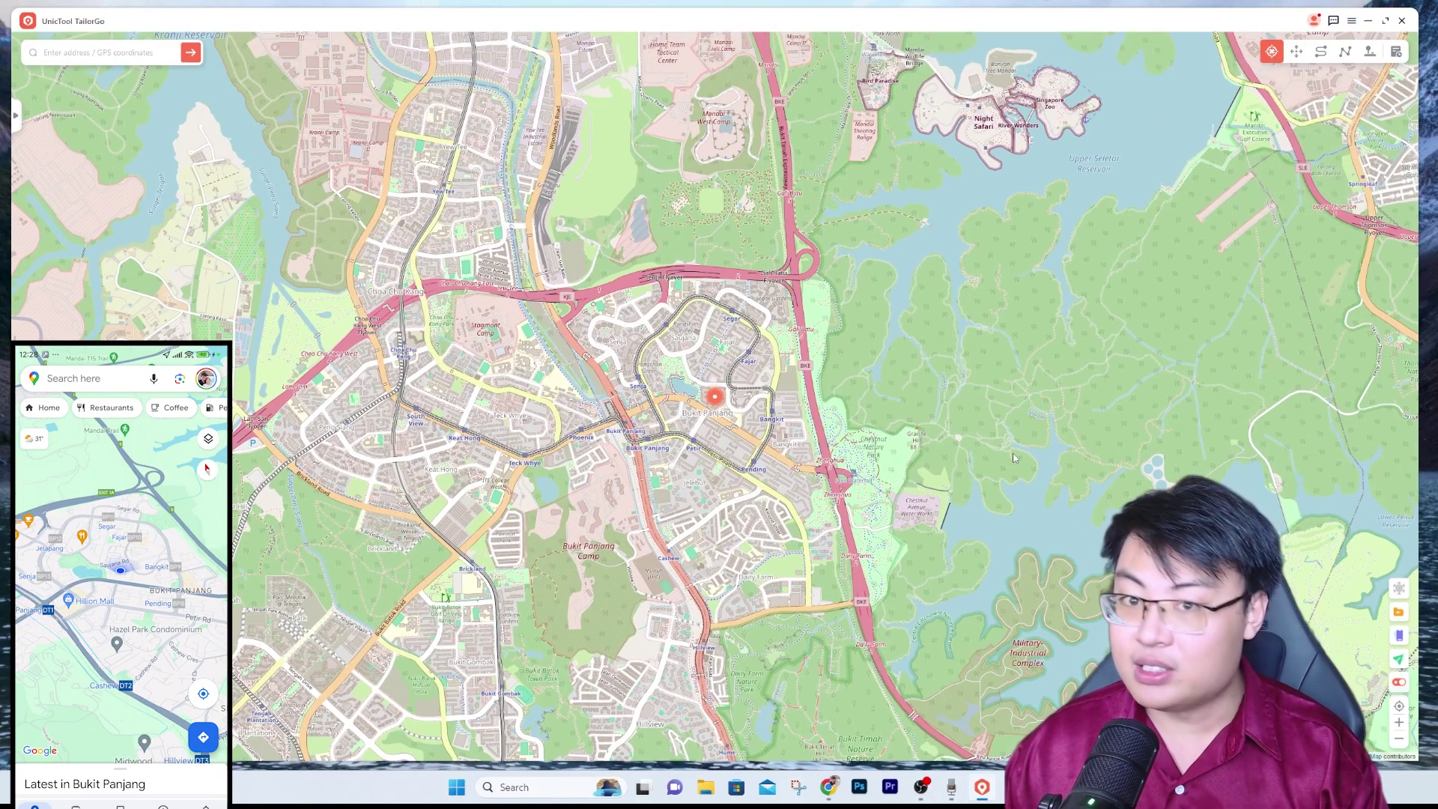
pyautogui.click(1081, 377)
pyautogui.click(74, 271)
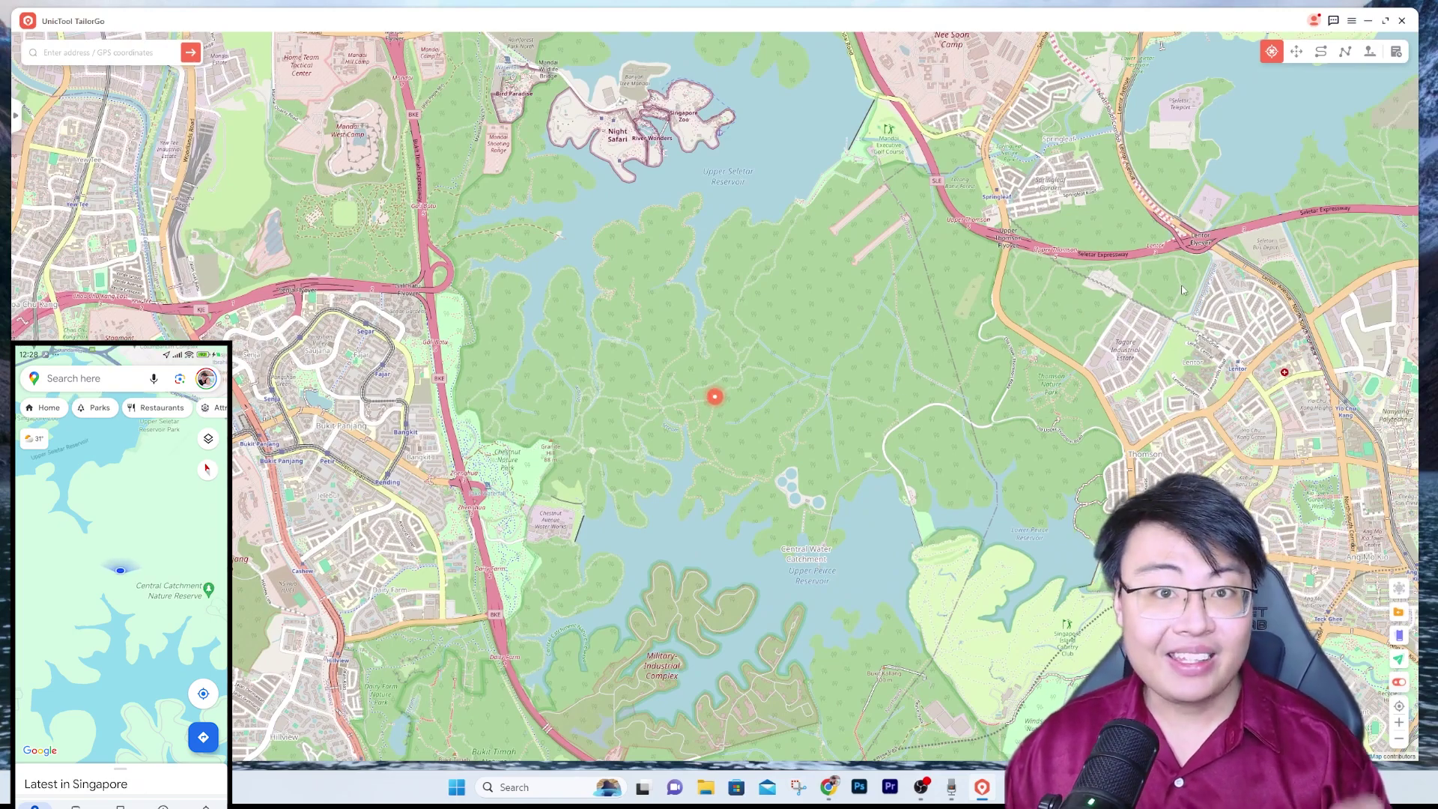
# Switch to Jump Teleport Mode and set Chuan Drive as the first point.
pyautogui.click(1296, 50)
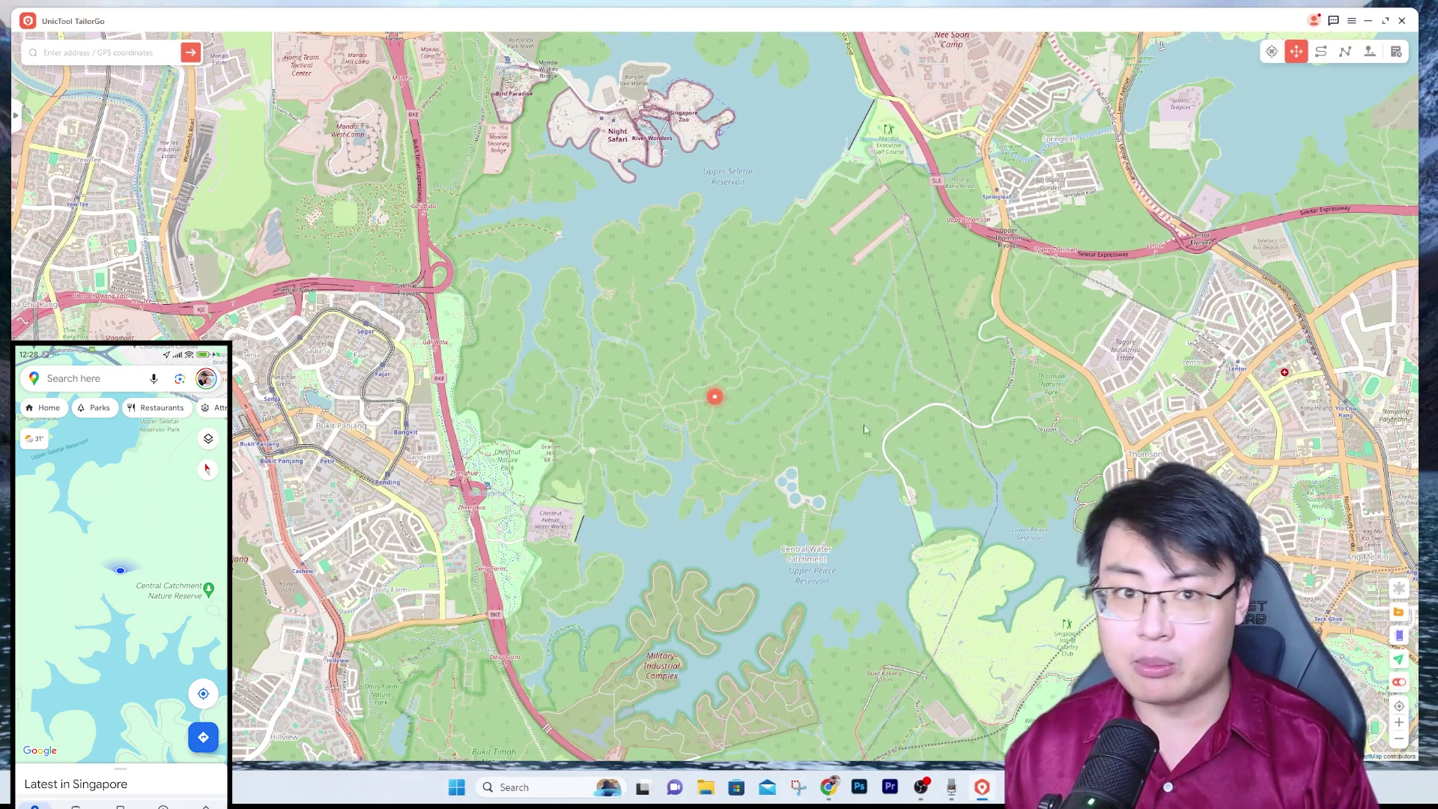
pyautogui.scroll(-5, 682, 362)
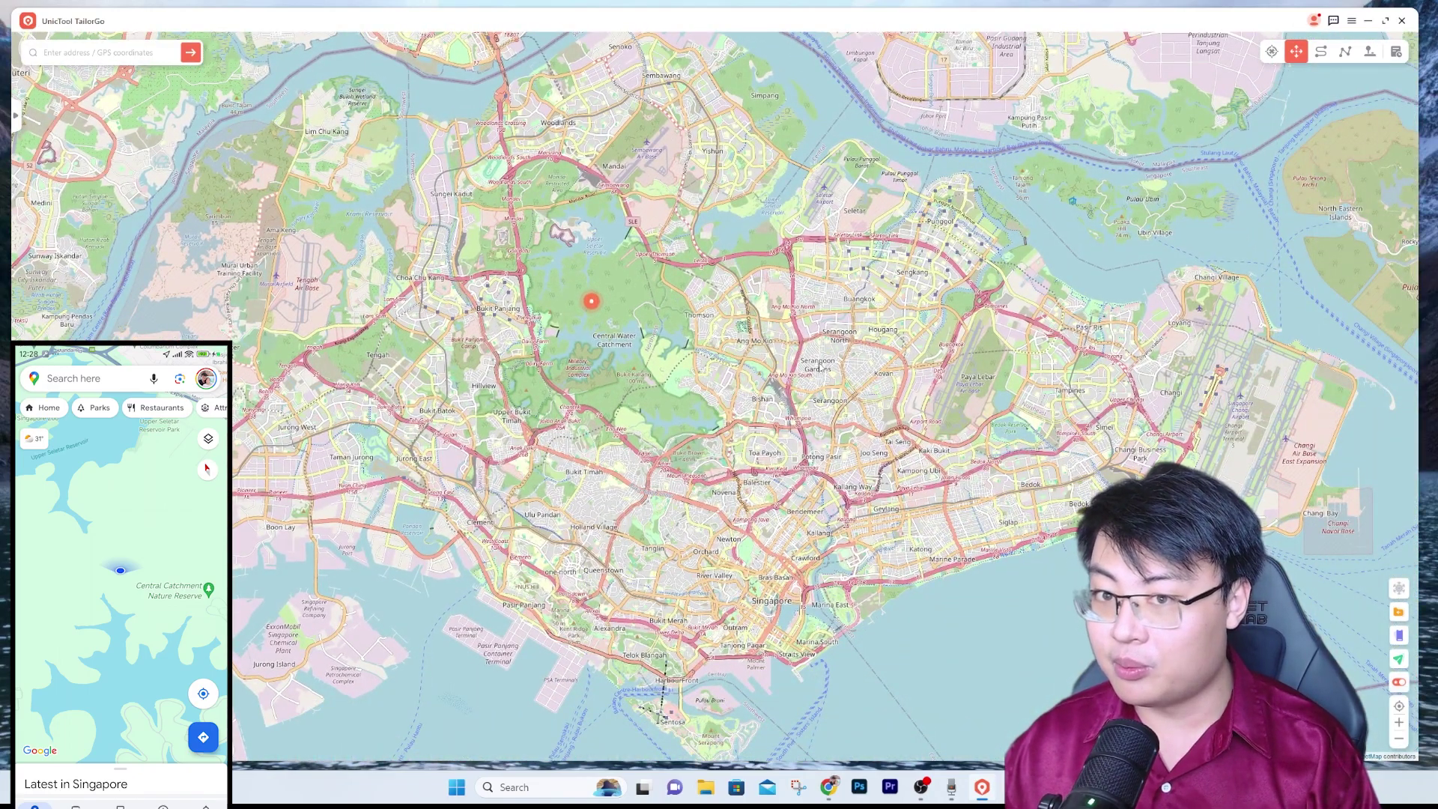
pyautogui.scroll(3, 824, 374)
pyautogui.click(821, 371)
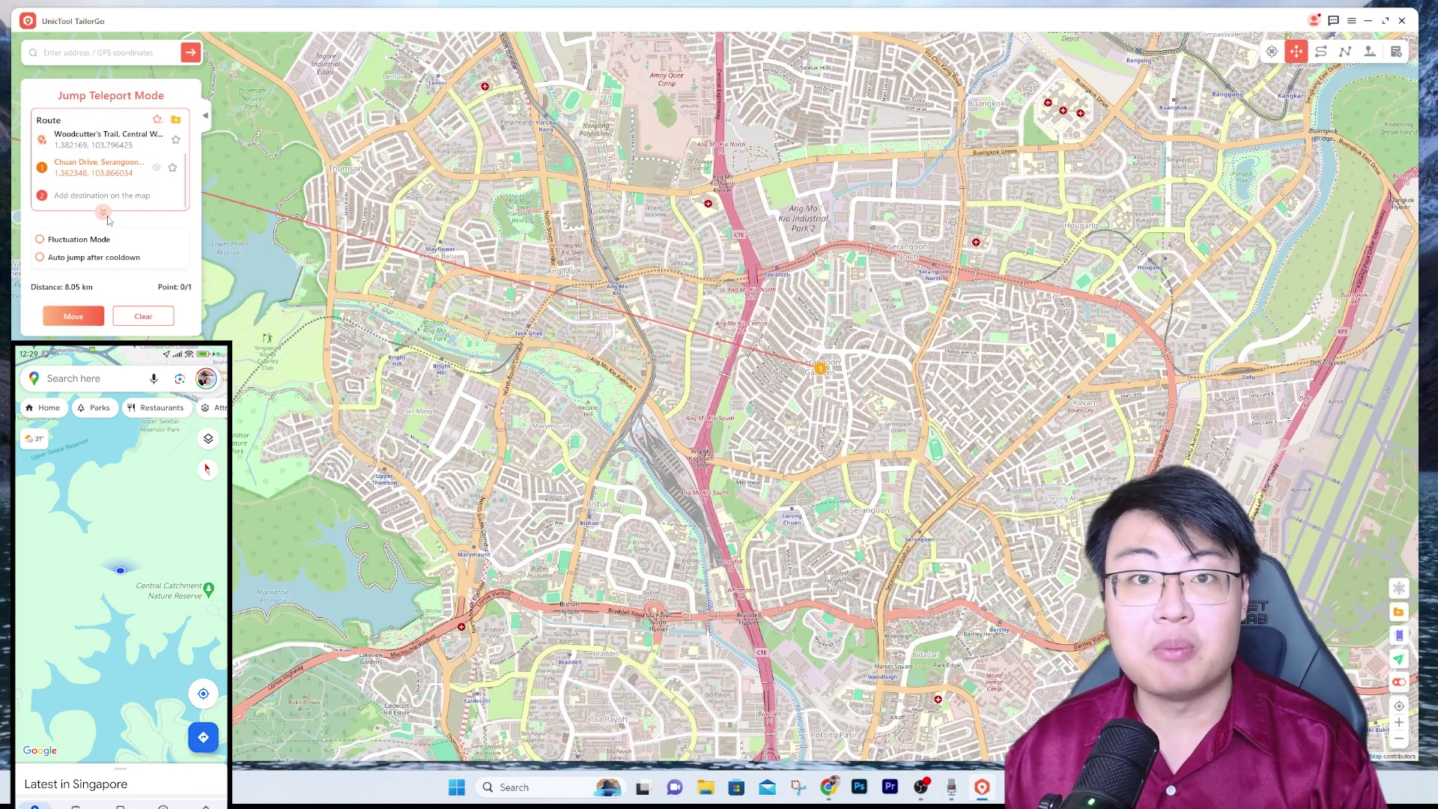
# Add Peical Secondary School, Lorong Chuan, Bishan Depot and Ang Mo Kio Avenue 8 as points two to five.
pyautogui.click(105, 213)
pyautogui.click(102, 296)
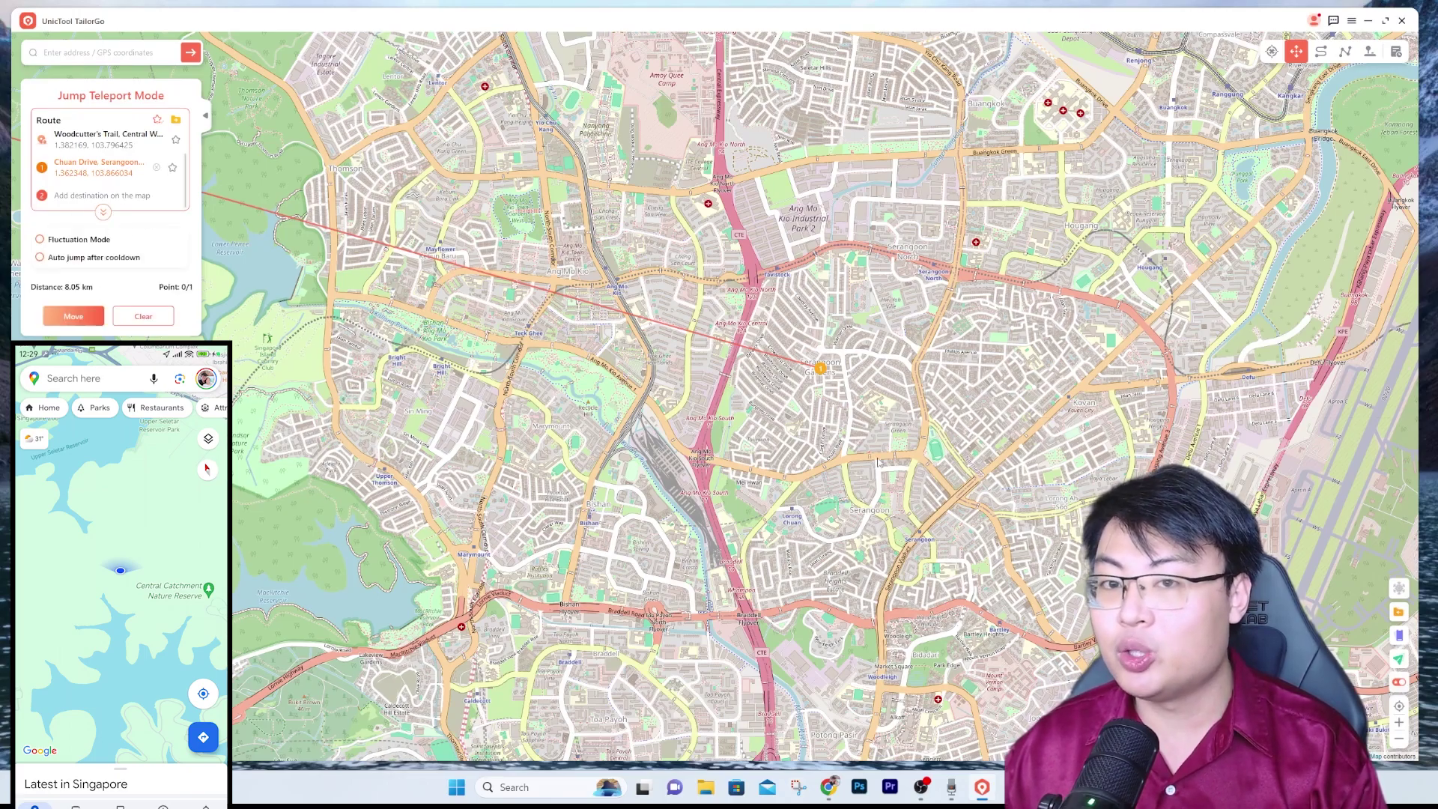
pyautogui.scroll(-2, 737, 398)
pyautogui.scroll(2, 926, 438)
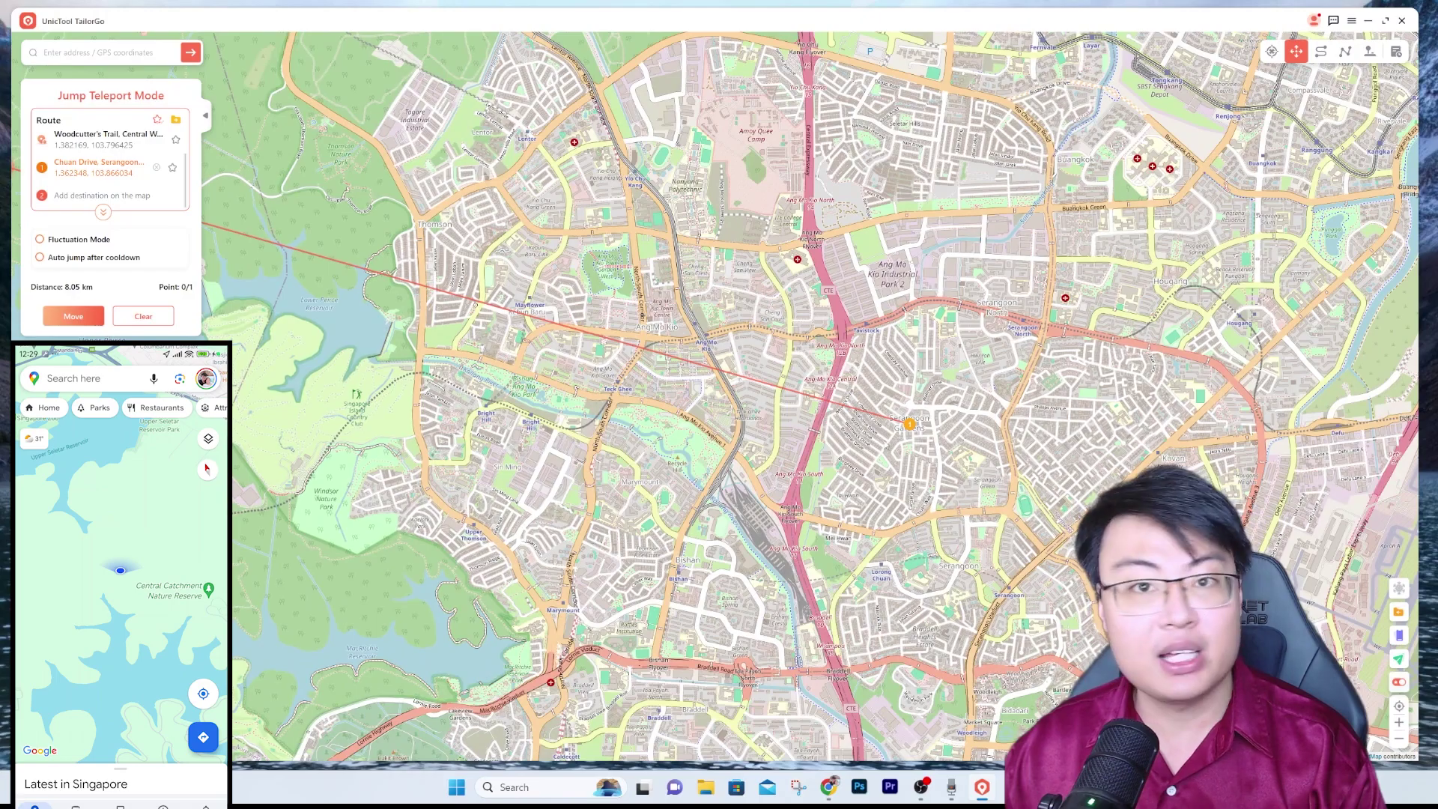
pyautogui.scroll(3, 961, 442)
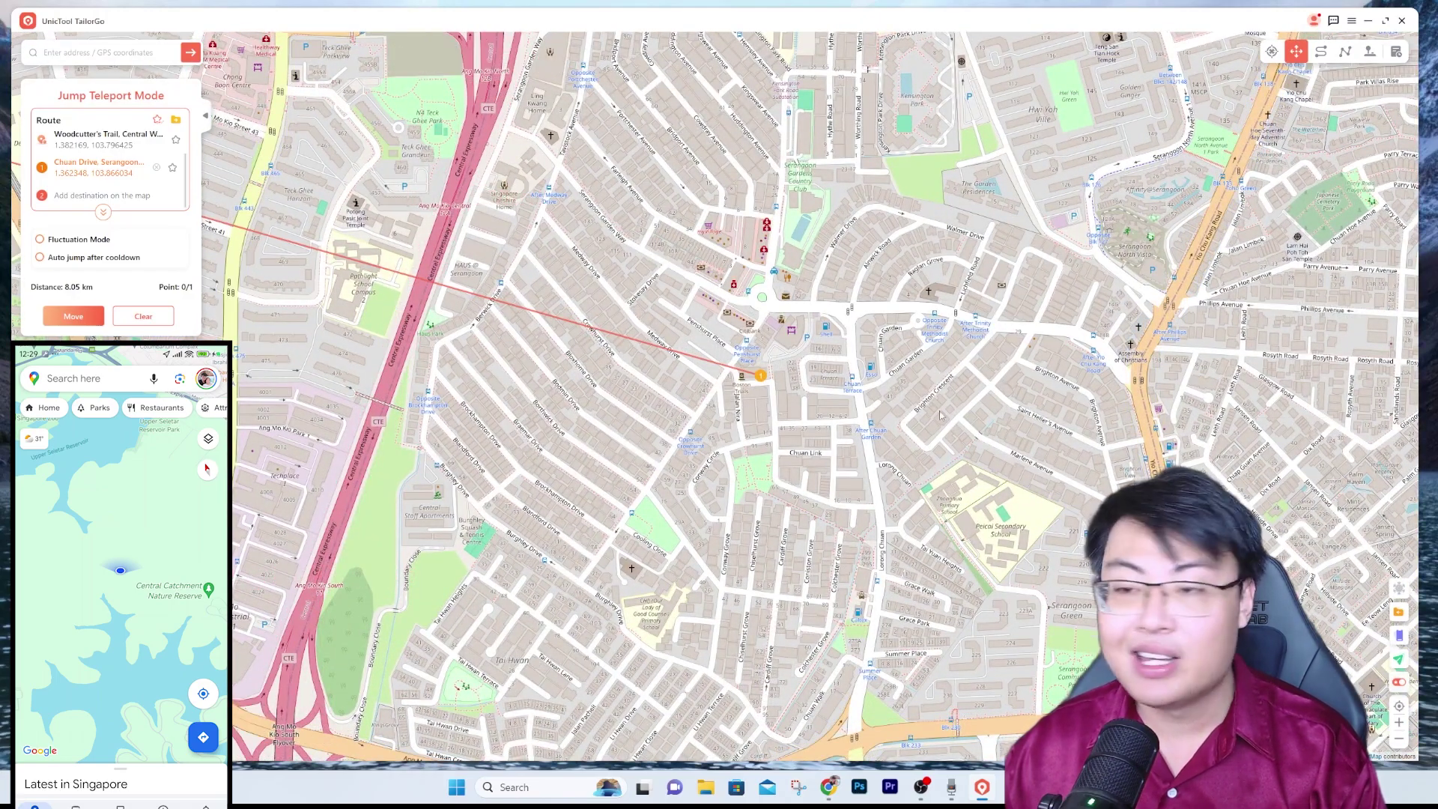
pyautogui.scroll(-2, 826, 395)
pyautogui.scroll(2, 891, 488)
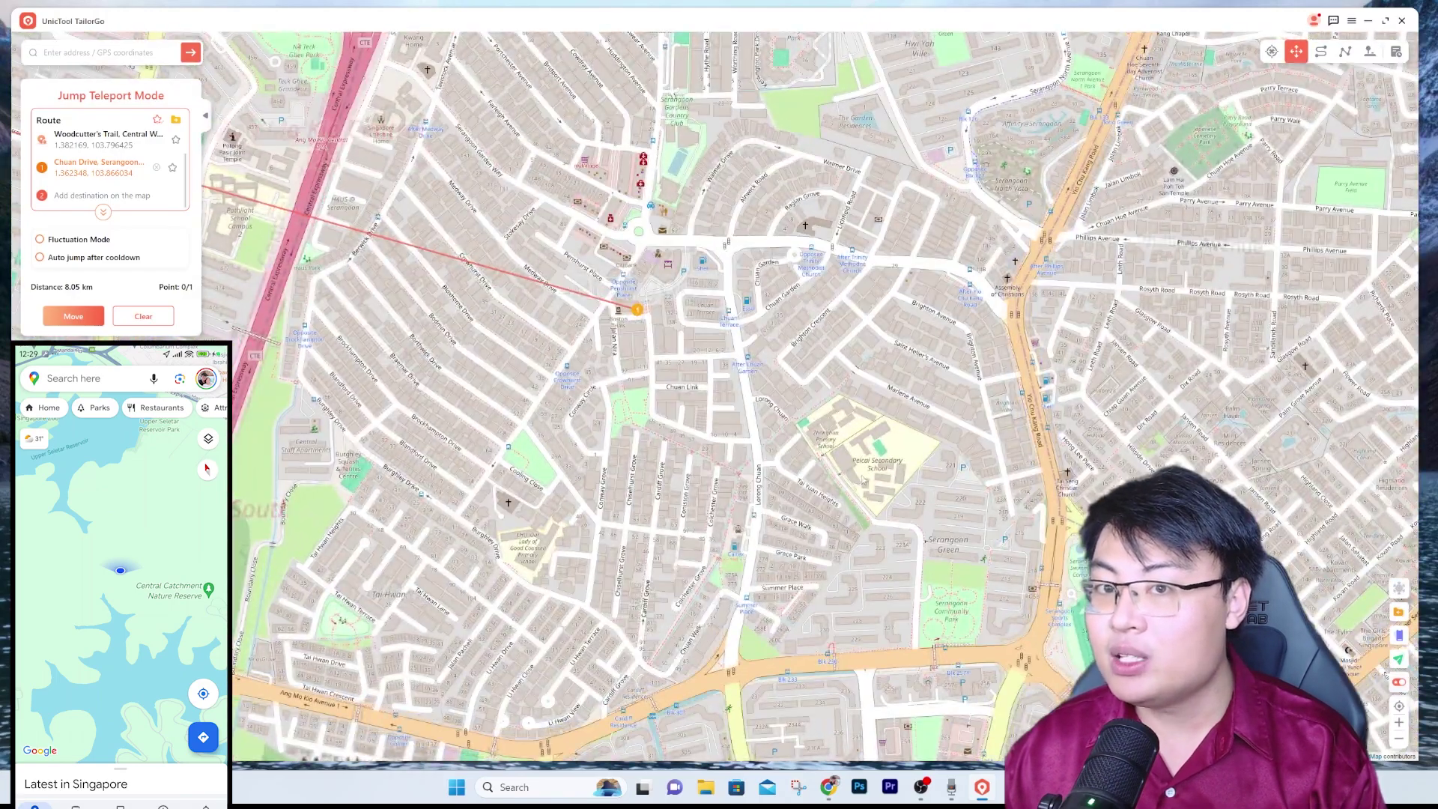
pyautogui.click(891, 488)
pyautogui.scroll(-3, 891, 487)
pyautogui.click(816, 604)
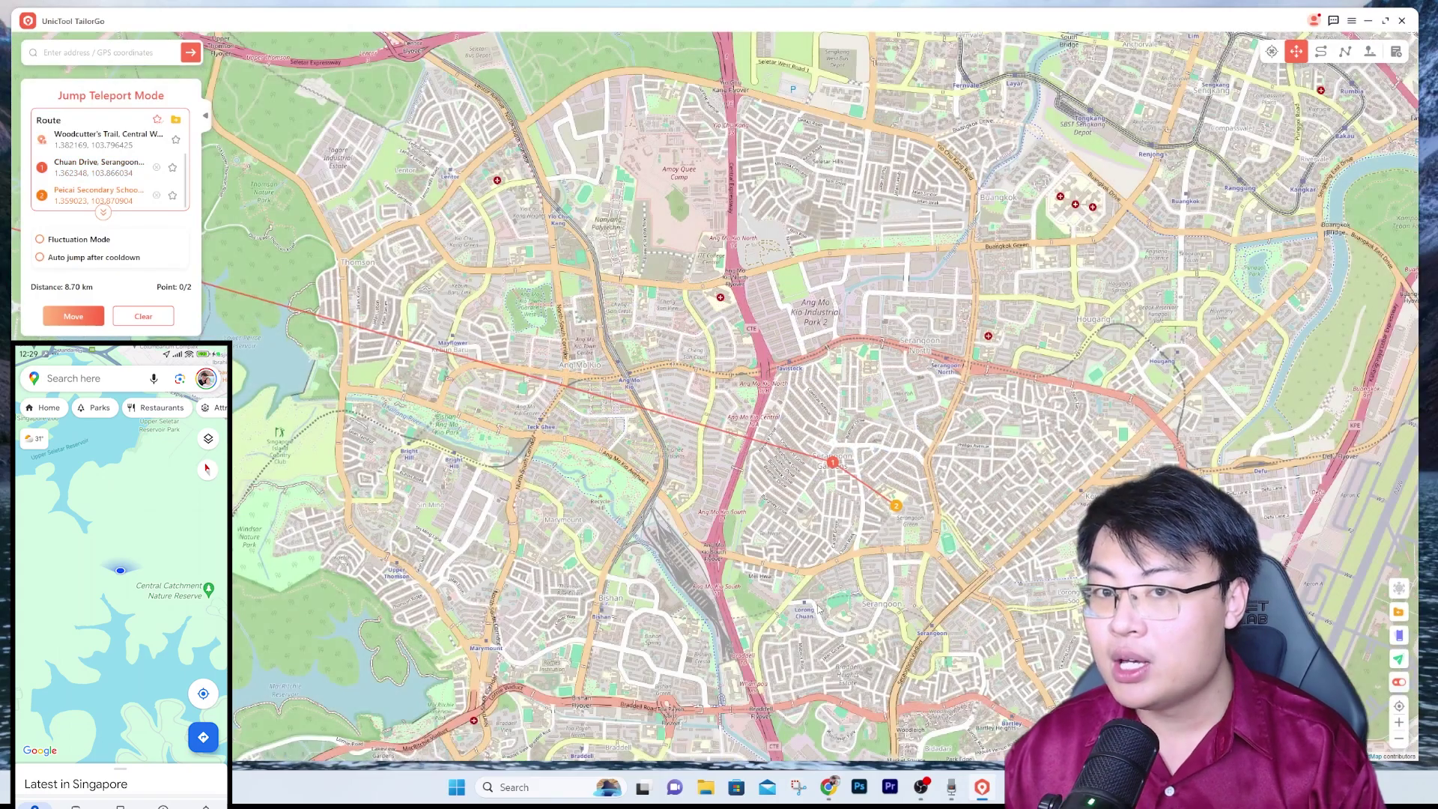
pyautogui.click(690, 595)
pyautogui.click(663, 487)
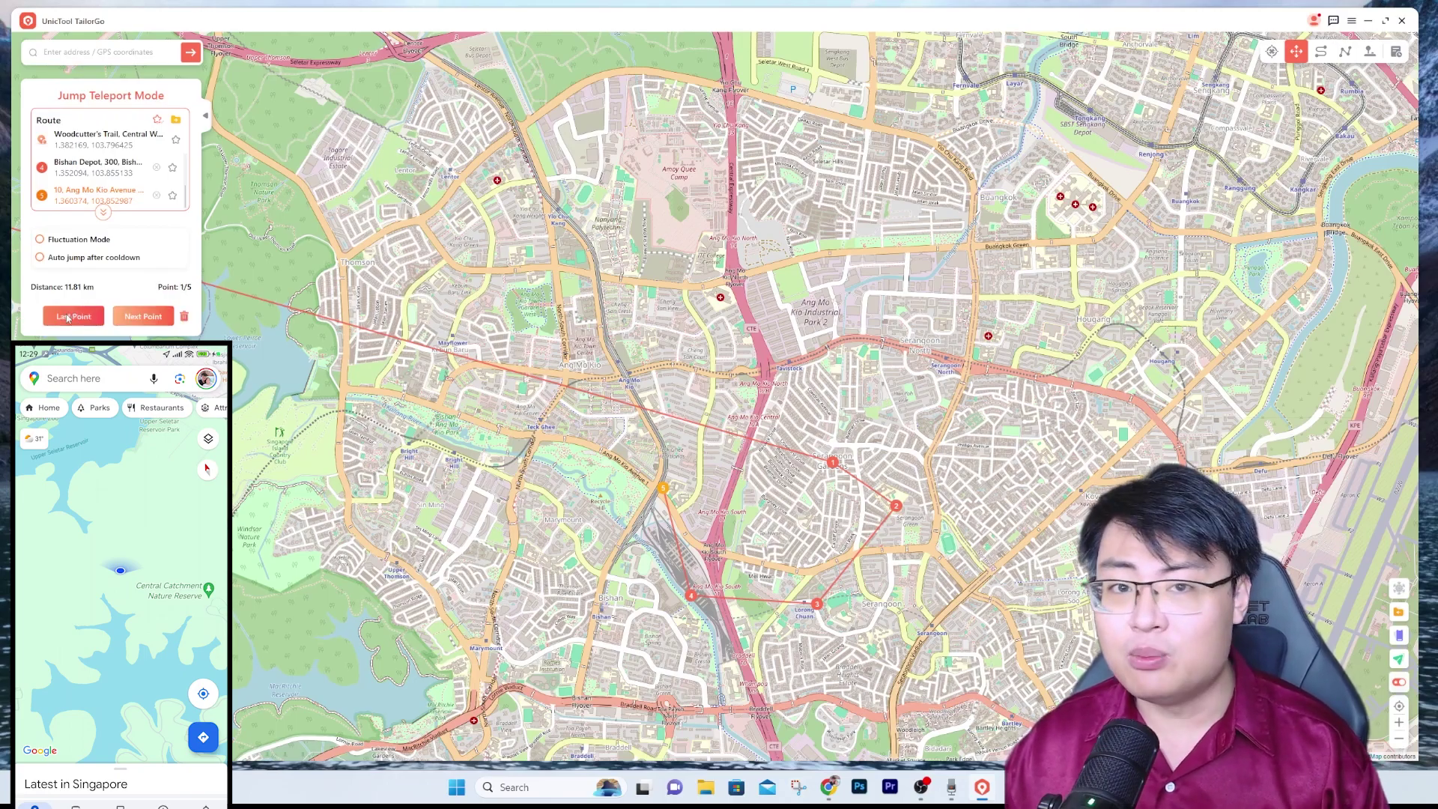
# Jump through all five route points to the end and save the route.
pyautogui.click(67, 318)
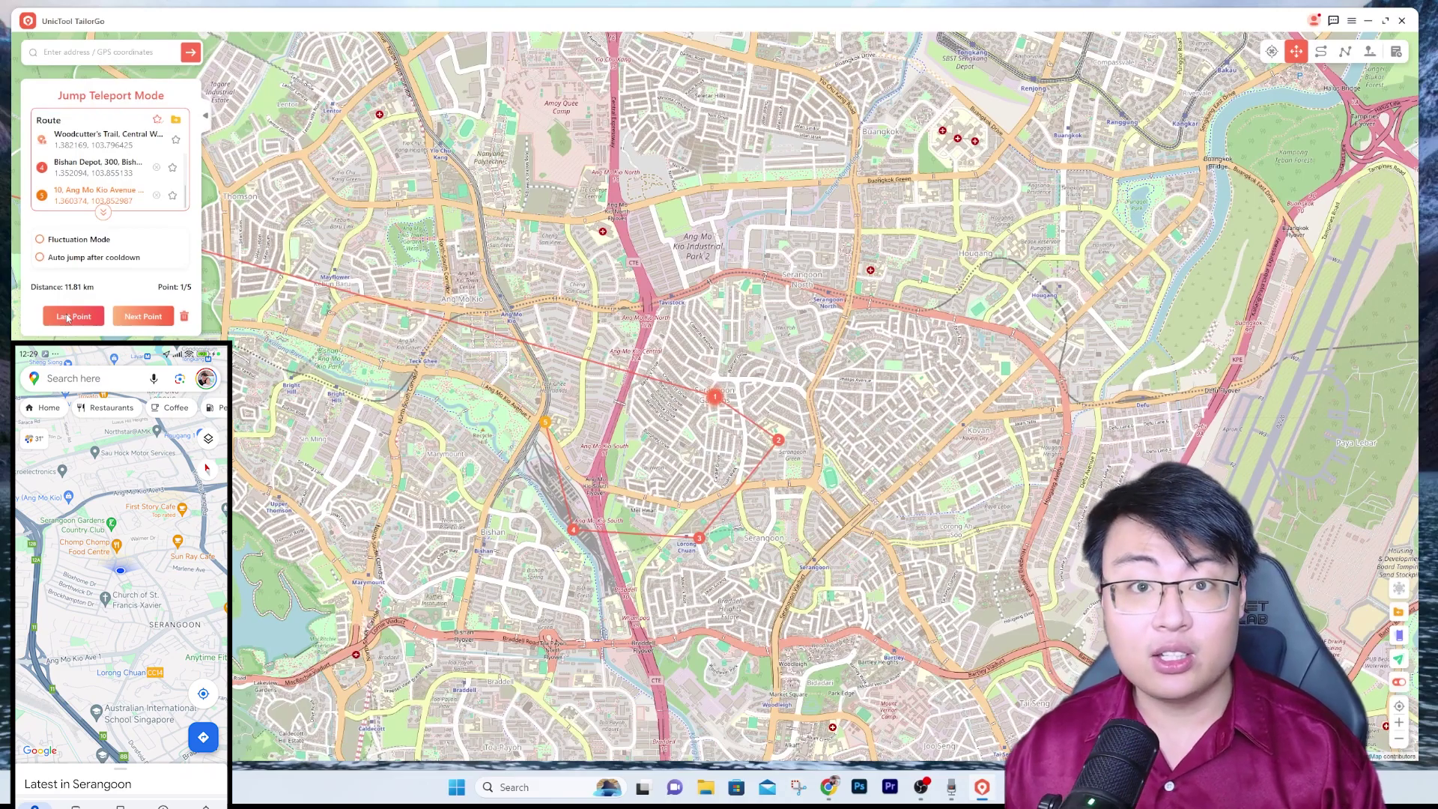
pyautogui.click(149, 324)
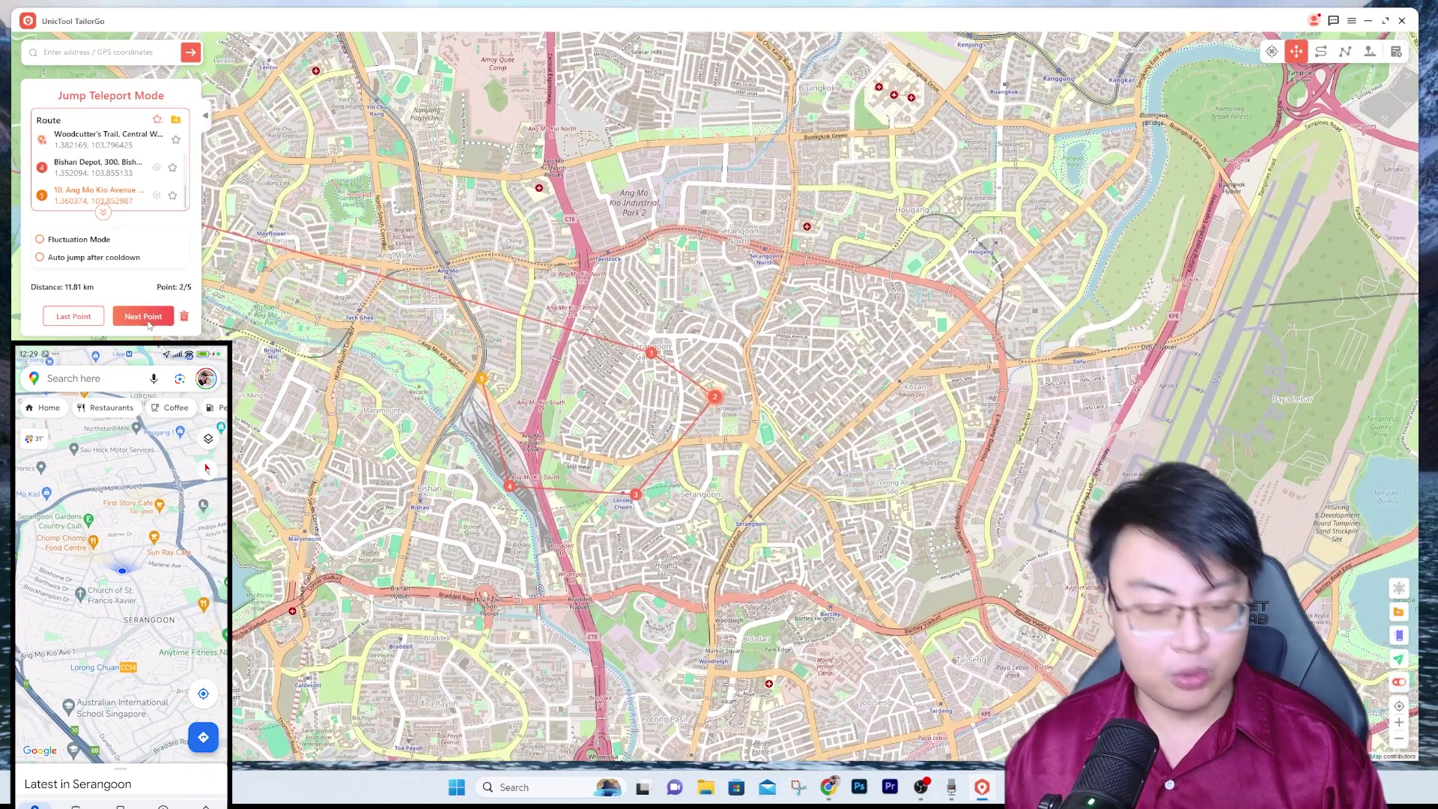
pyautogui.click(149, 324)
pyautogui.click(149, 325)
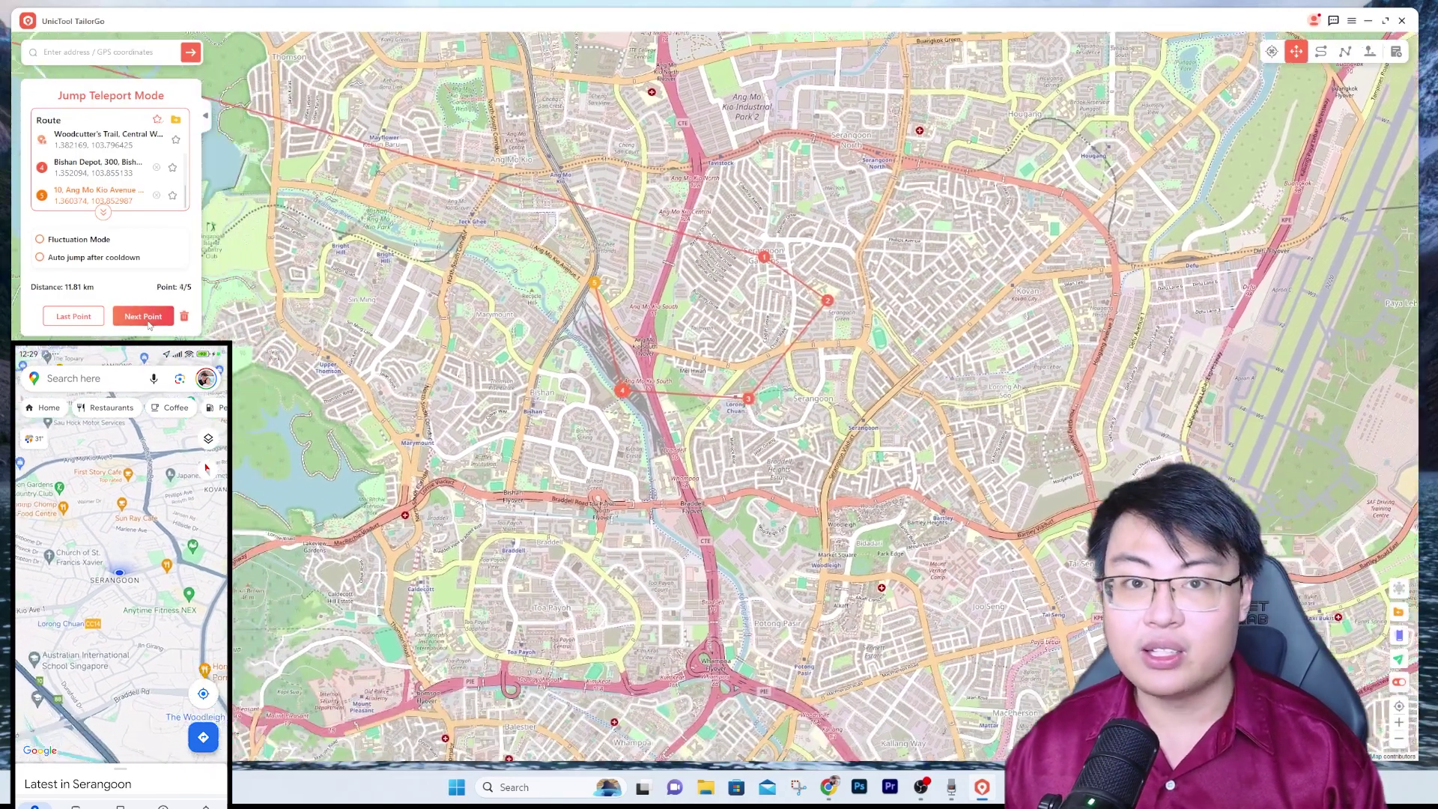
pyautogui.click(149, 324)
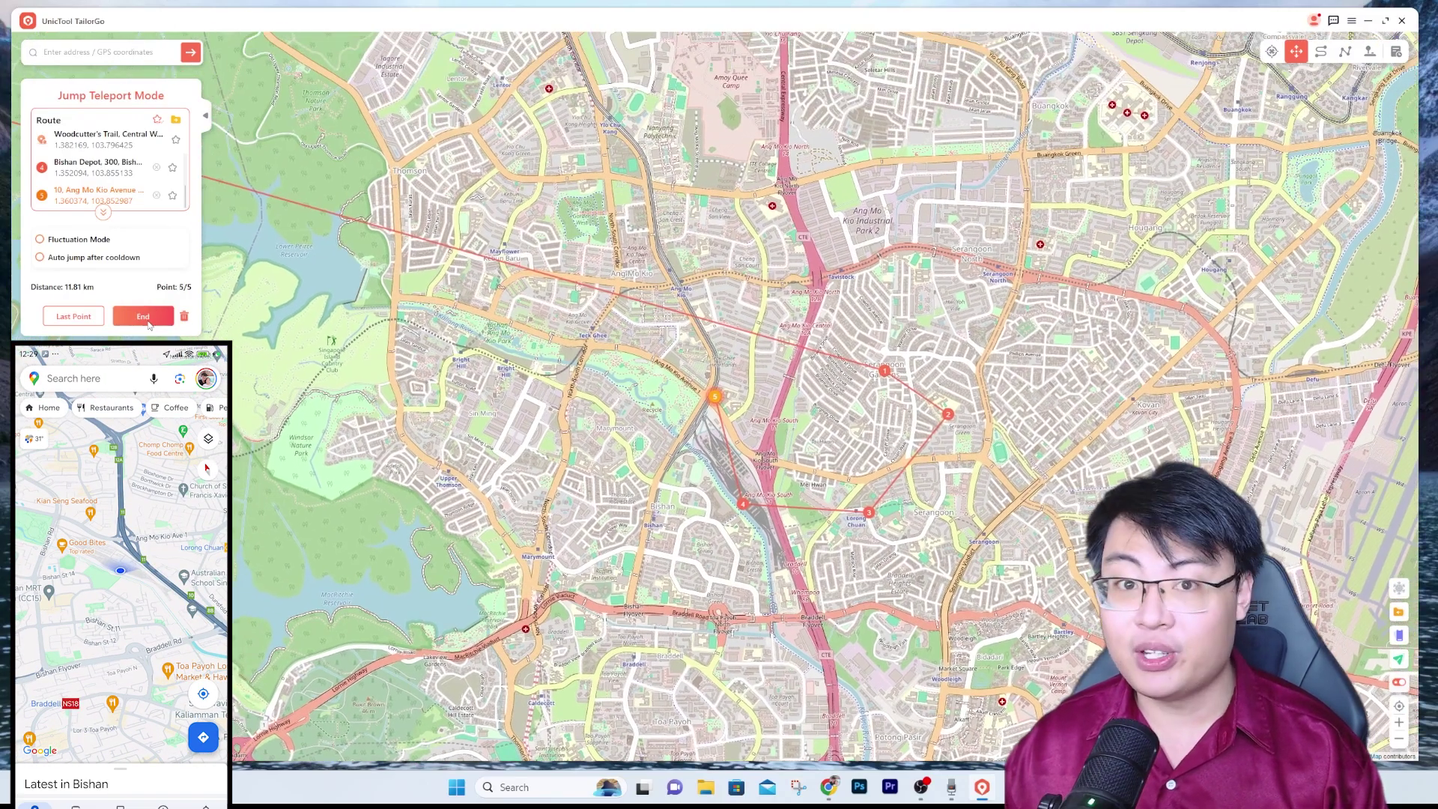
pyautogui.click(149, 325)
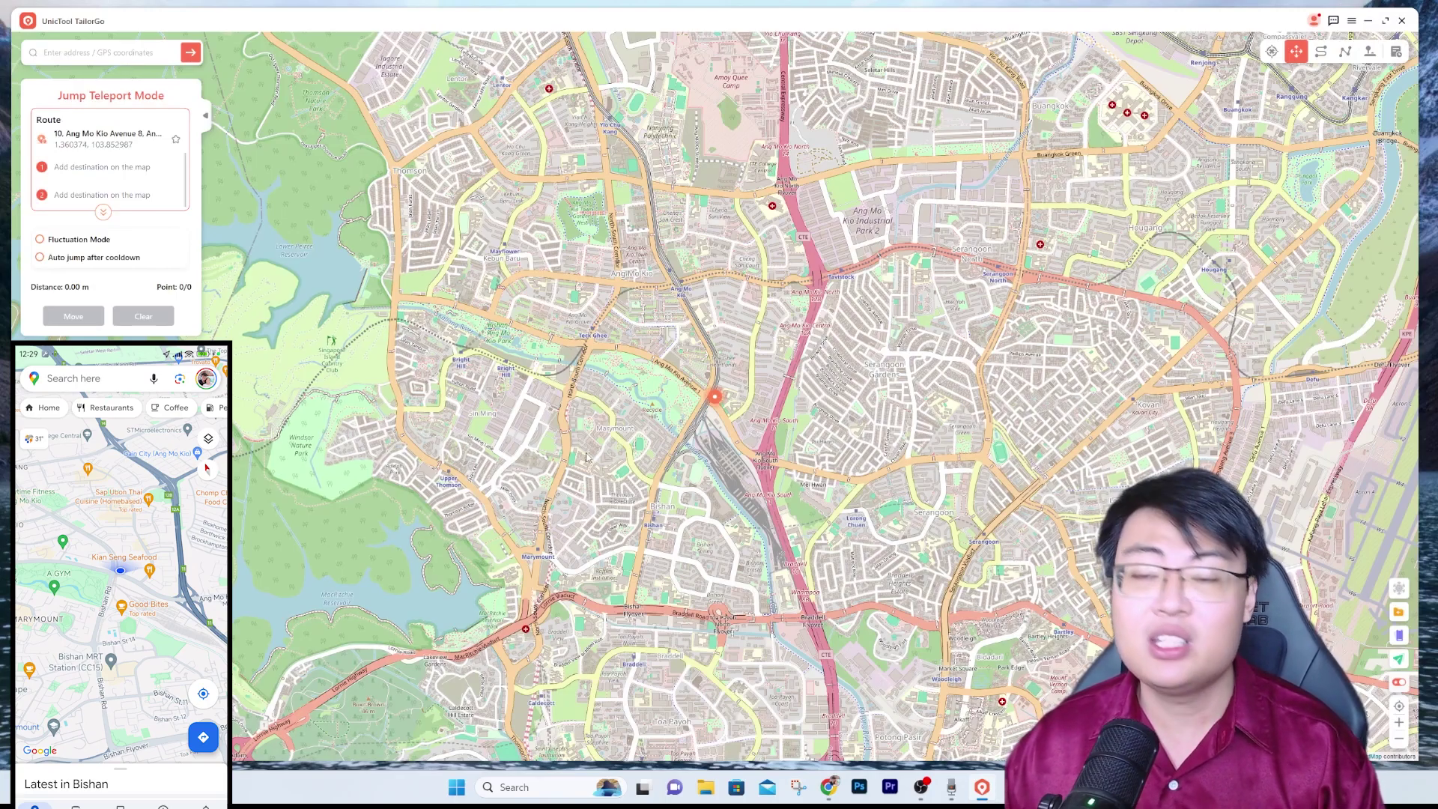
pyautogui.scroll(-2, 588, 455)
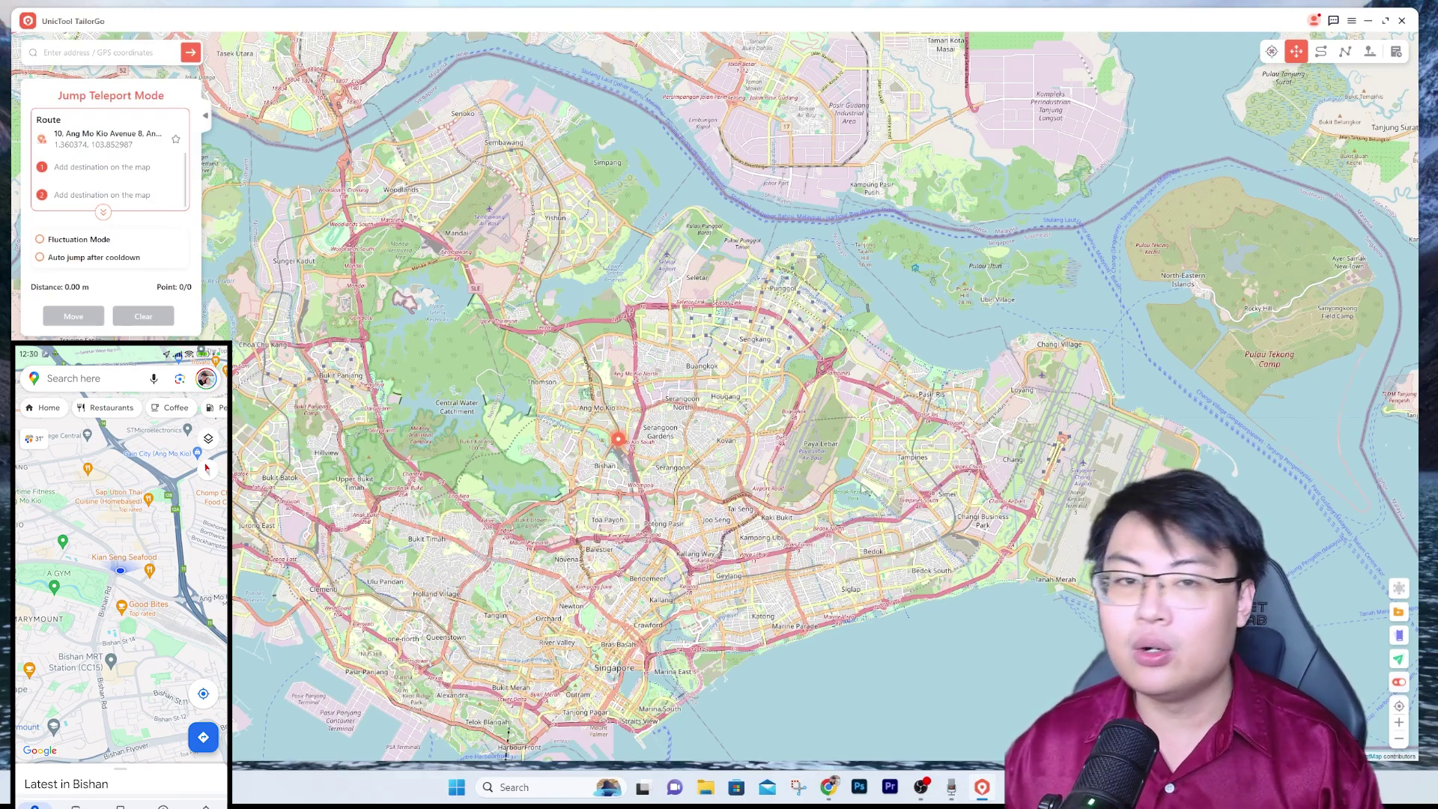
pyautogui.scroll(3, 560, 586)
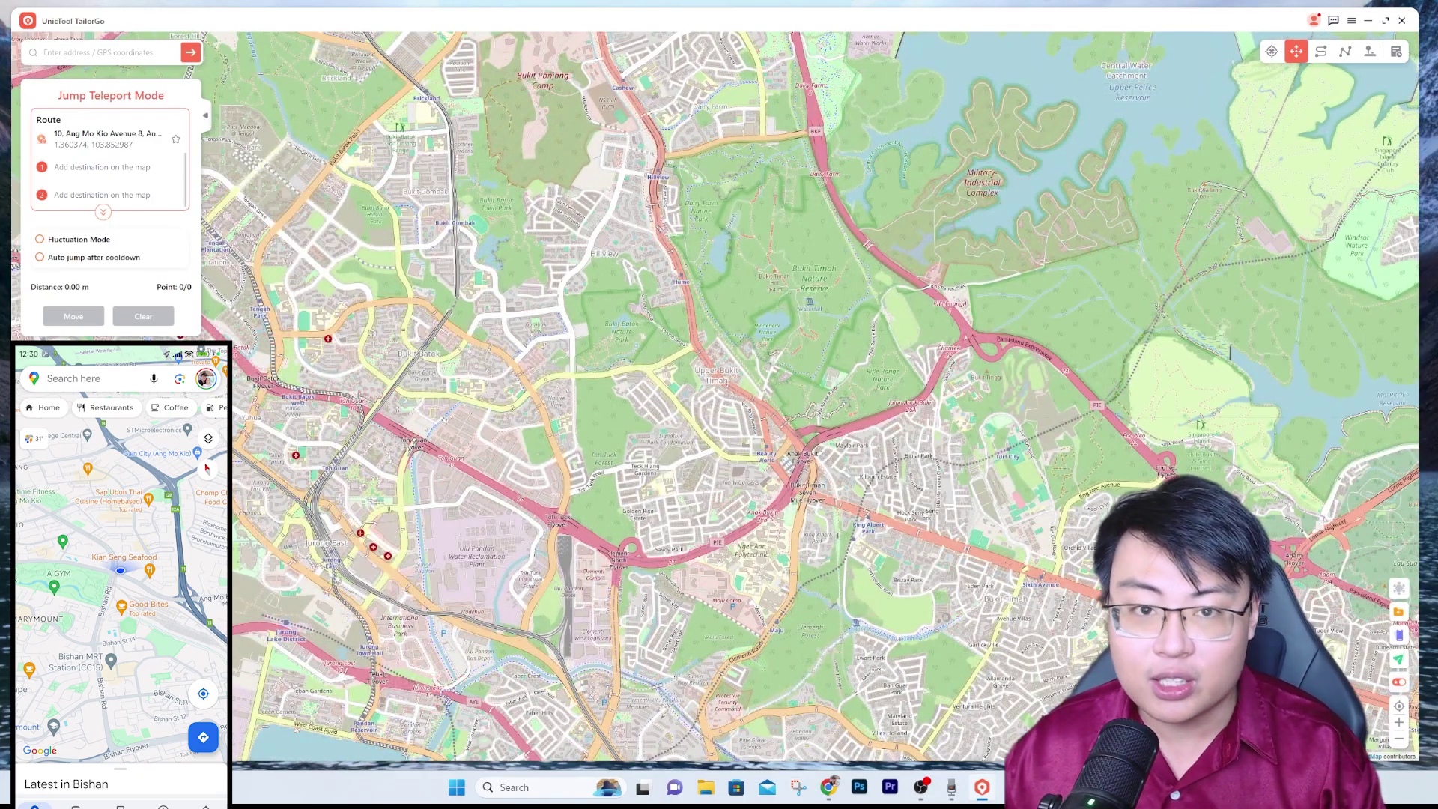
pyautogui.scroll(-3, 729, 495)
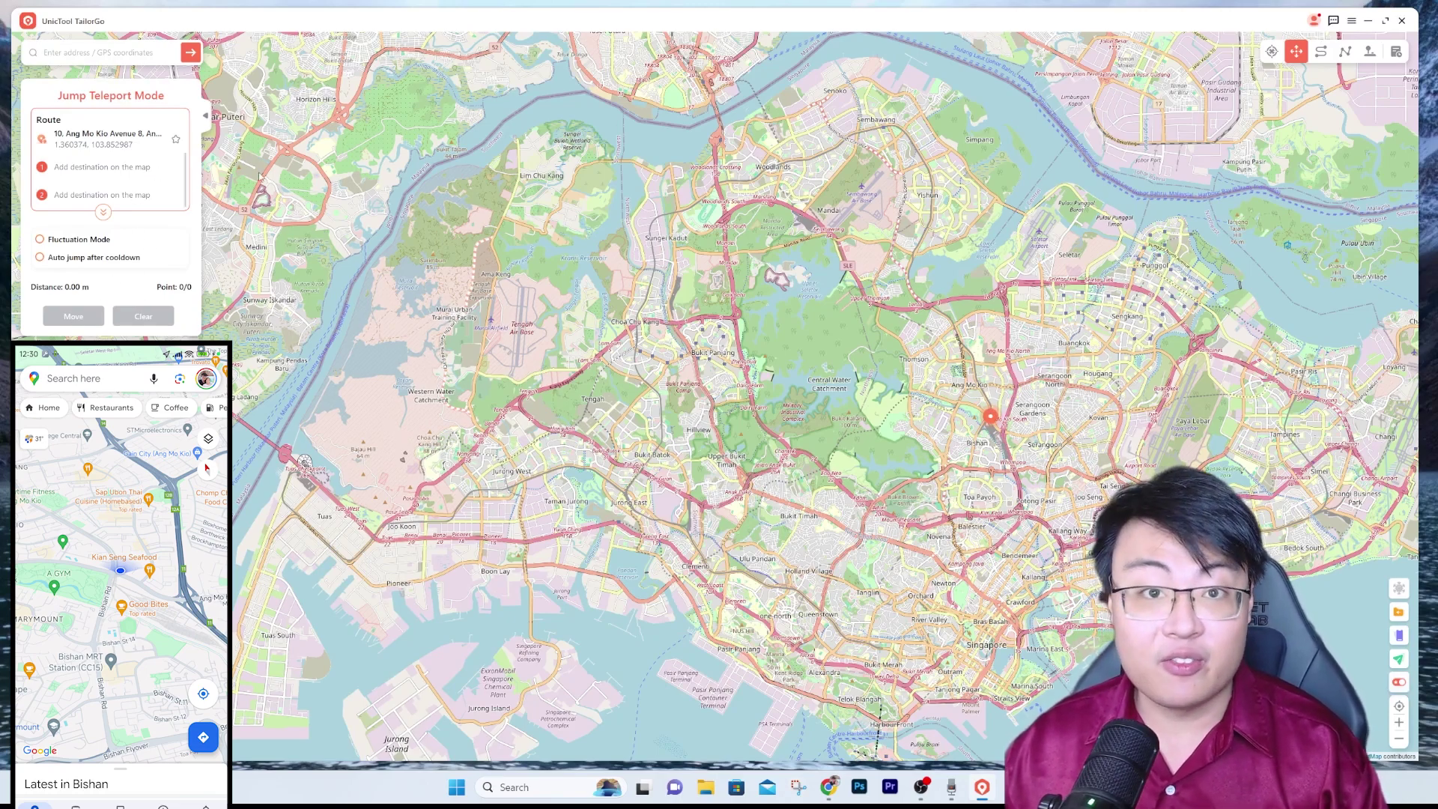
# In Two-spot Mode, set Tai Seng Avenue as the destination from Ang Mo Kio Avenue 8.
pyautogui.click(1319, 52)
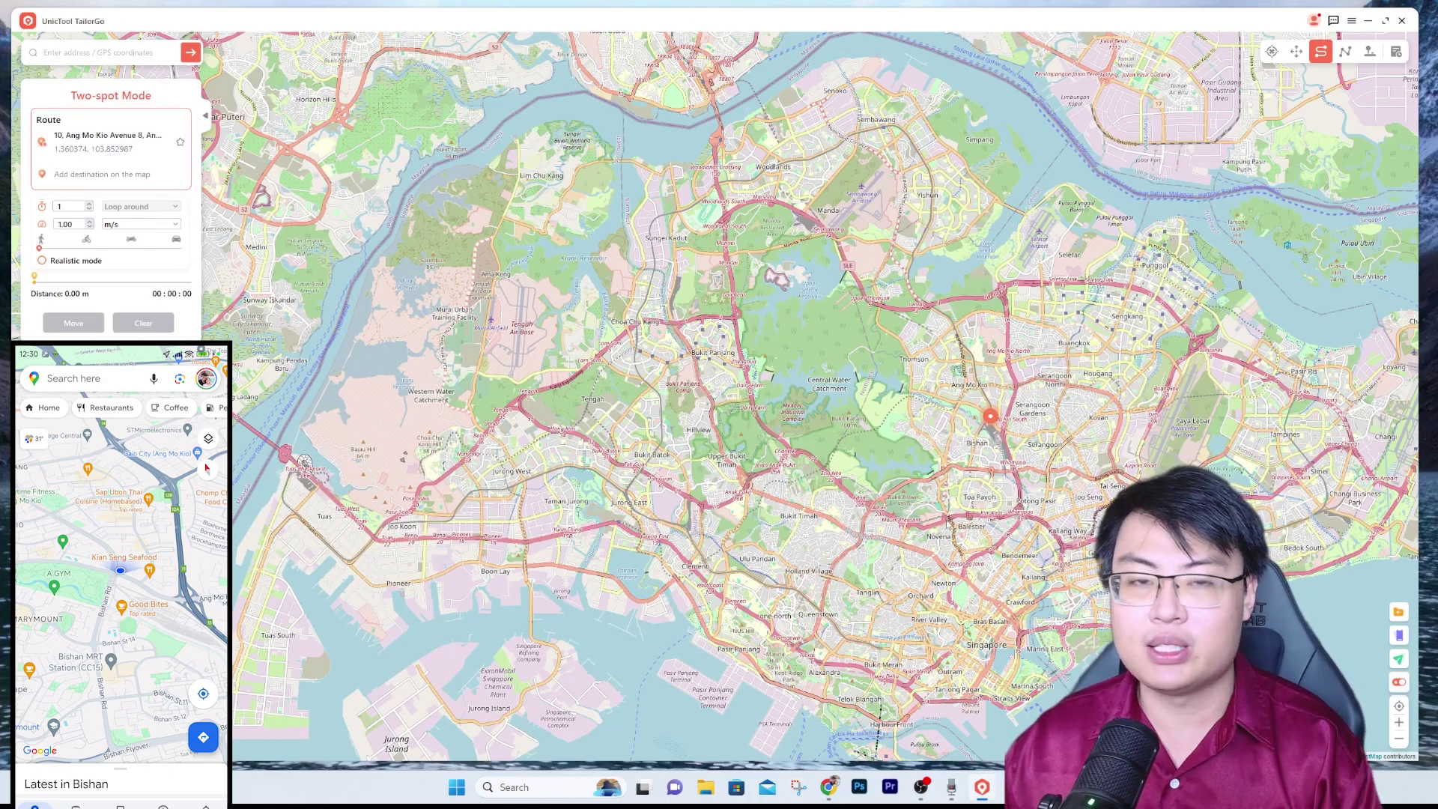
pyautogui.scroll(3, 950, 527)
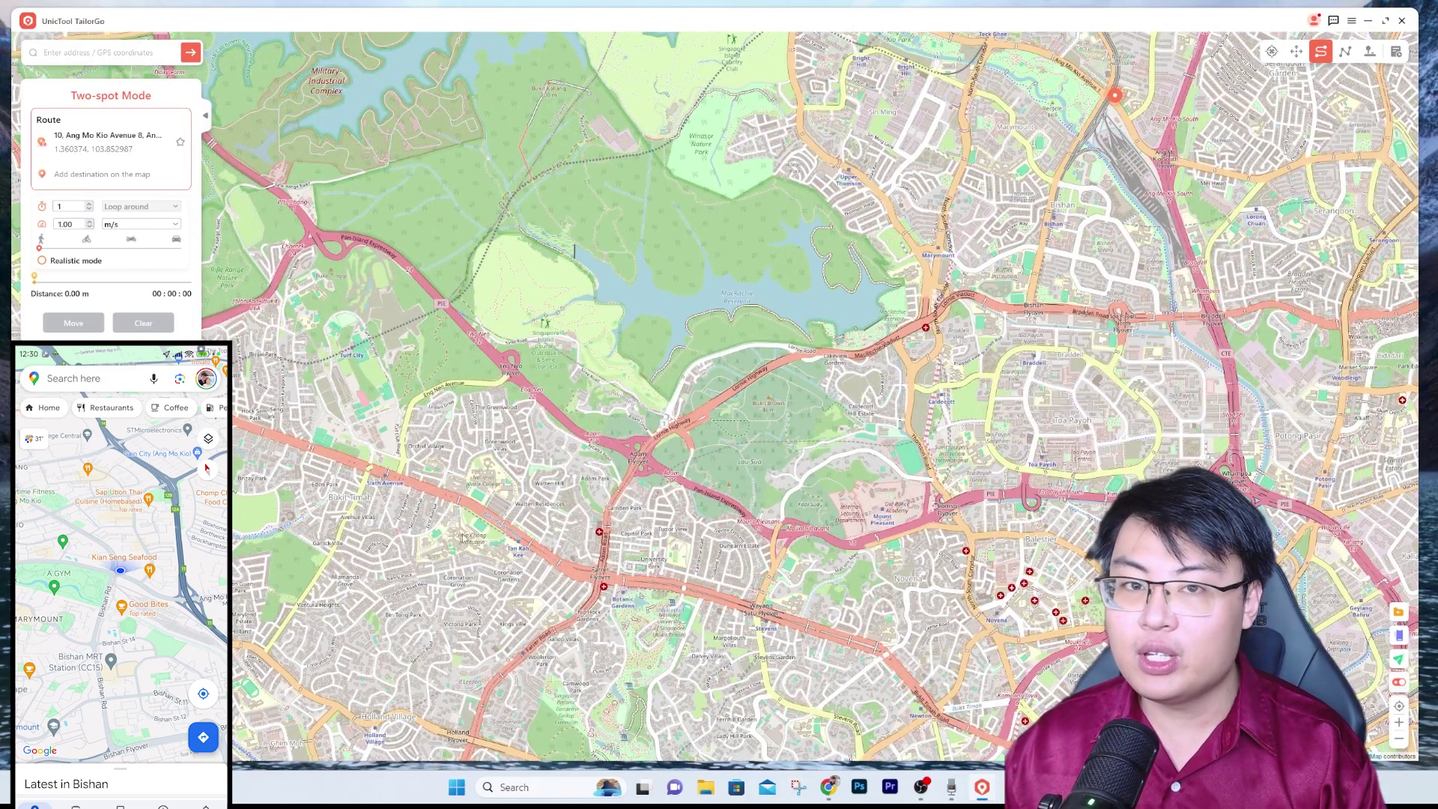
pyautogui.scroll(3, 445, 544)
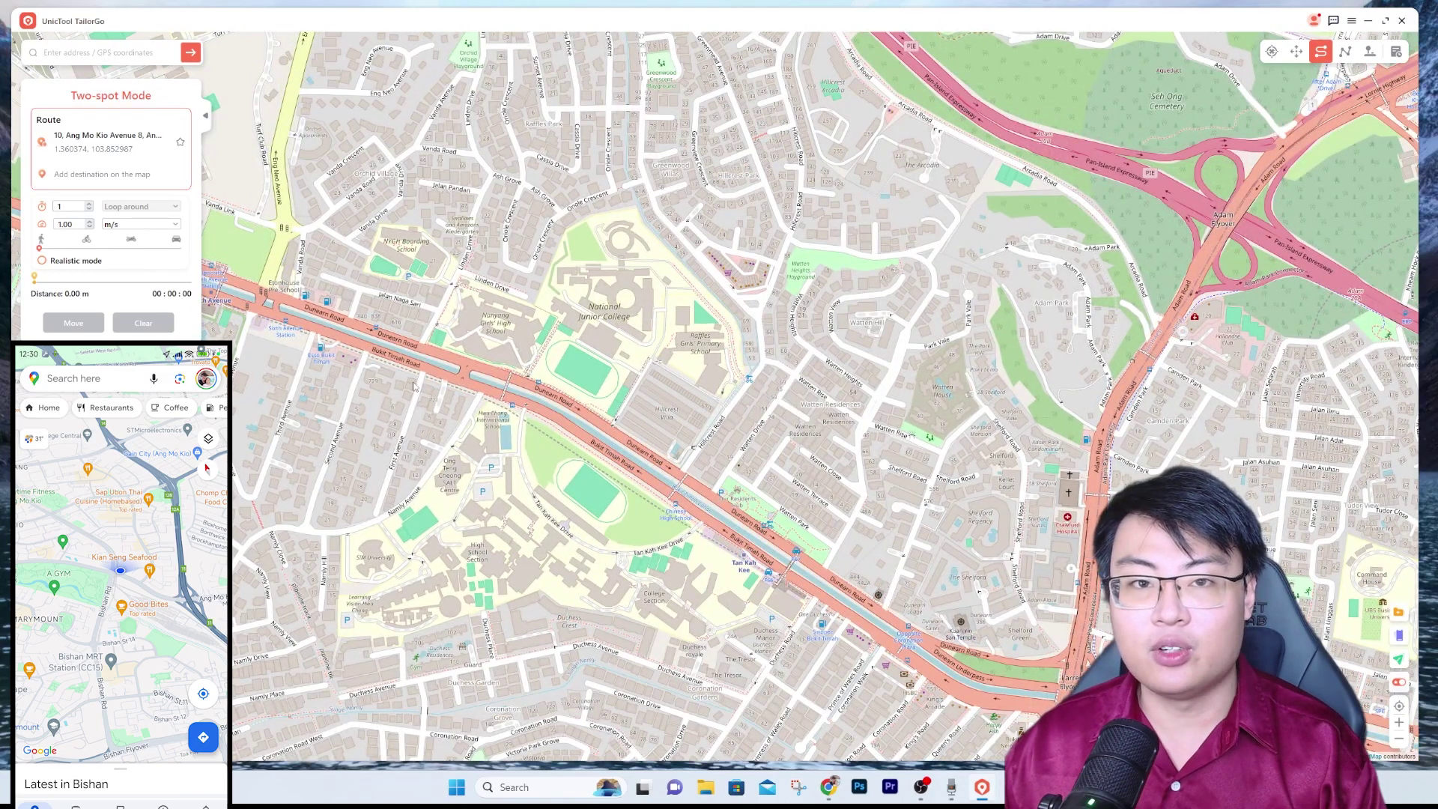
pyautogui.scroll(-5, 405, 380)
pyautogui.scroll(-2, 1038, 418)
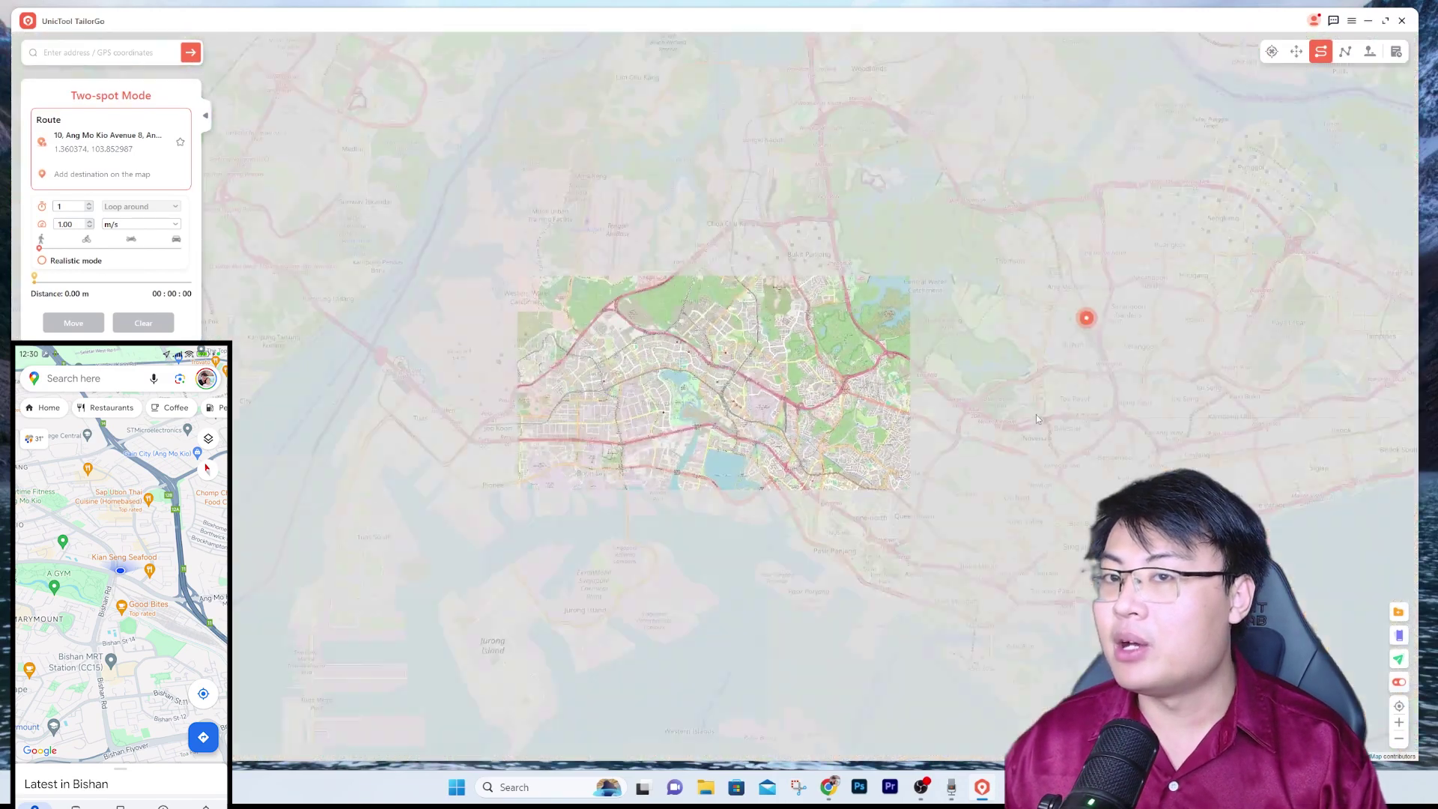
pyautogui.scroll(-2, 1036, 416)
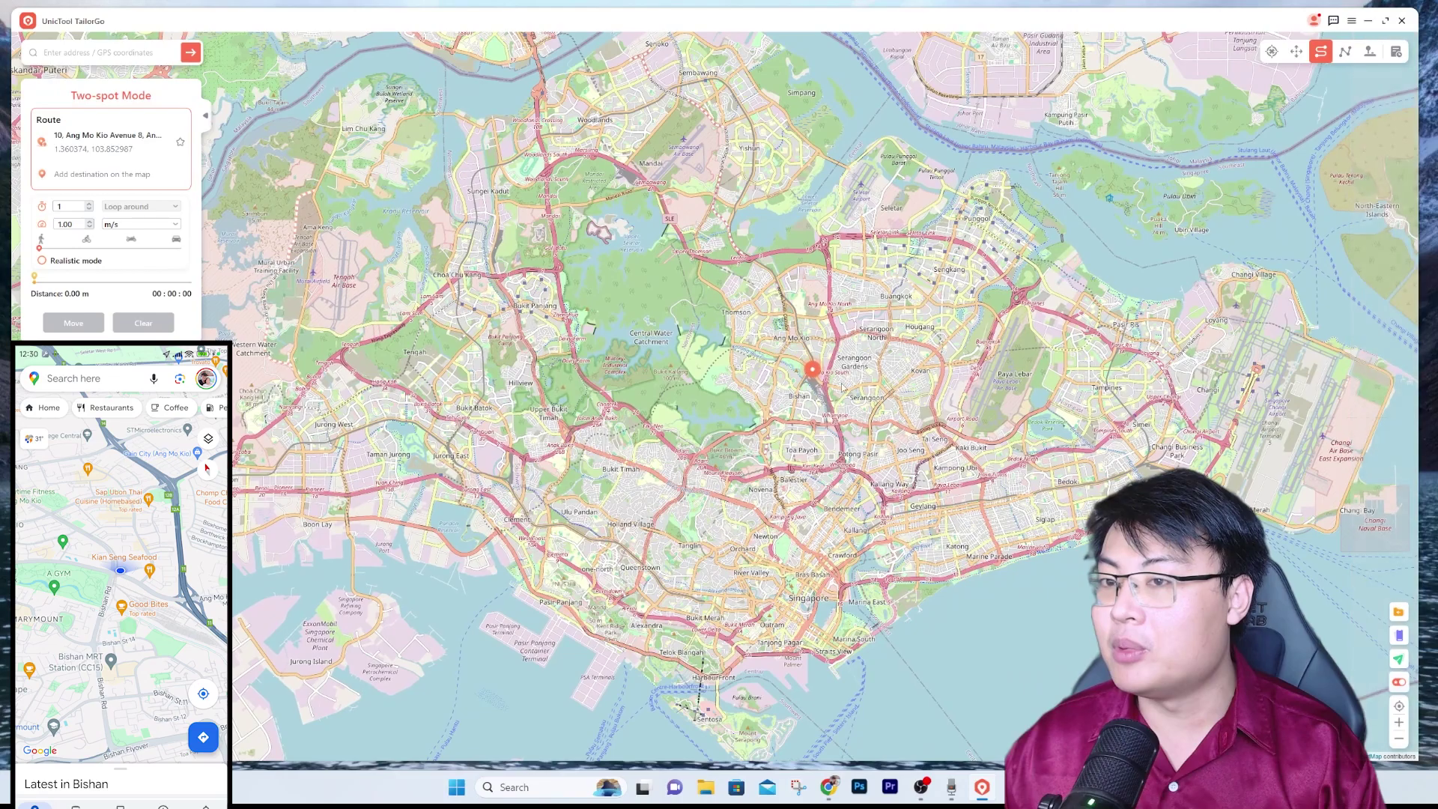
pyautogui.scroll(3, 842, 387)
pyautogui.scroll(-2, 643, 307)
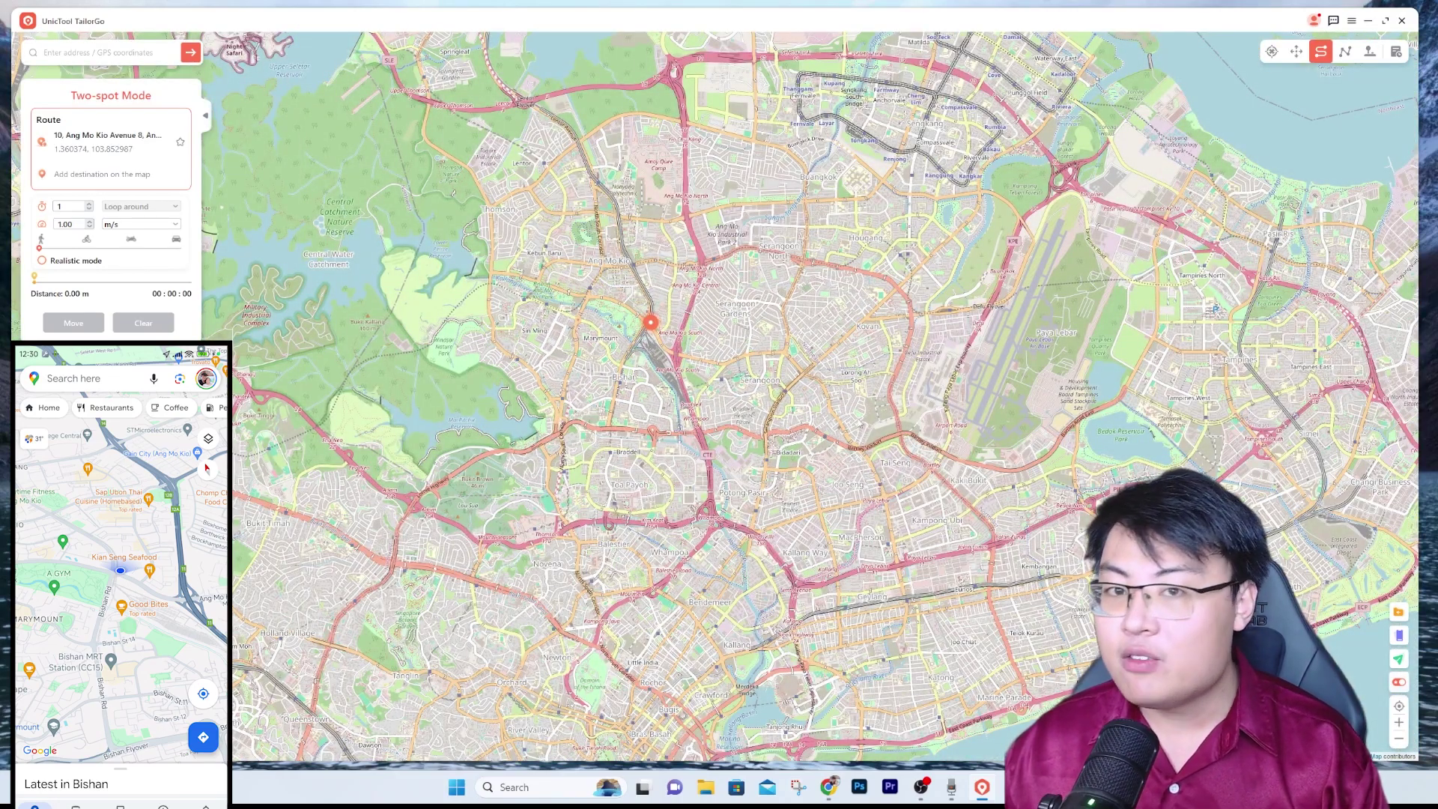
pyautogui.scroll(4, 894, 475)
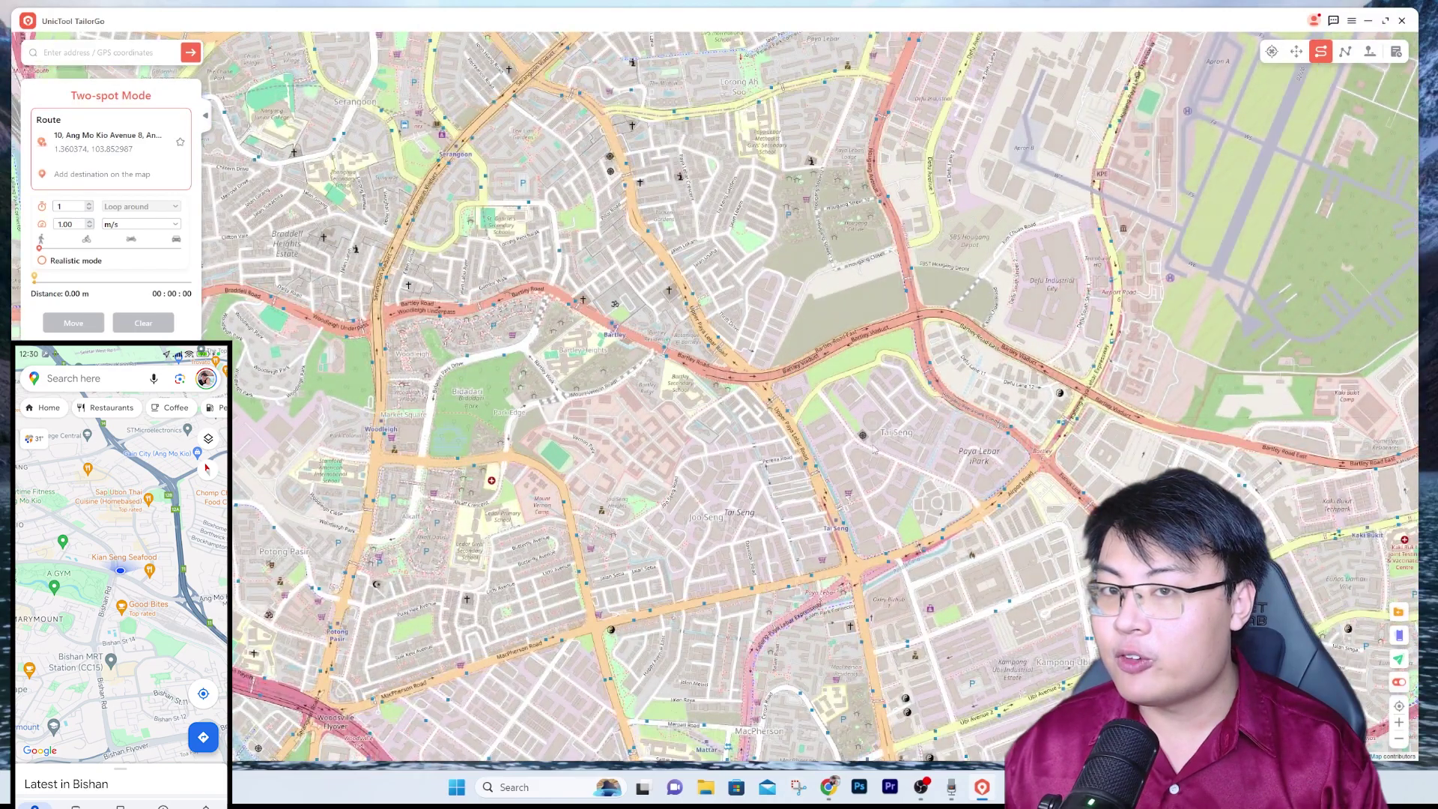
pyautogui.click(876, 451)
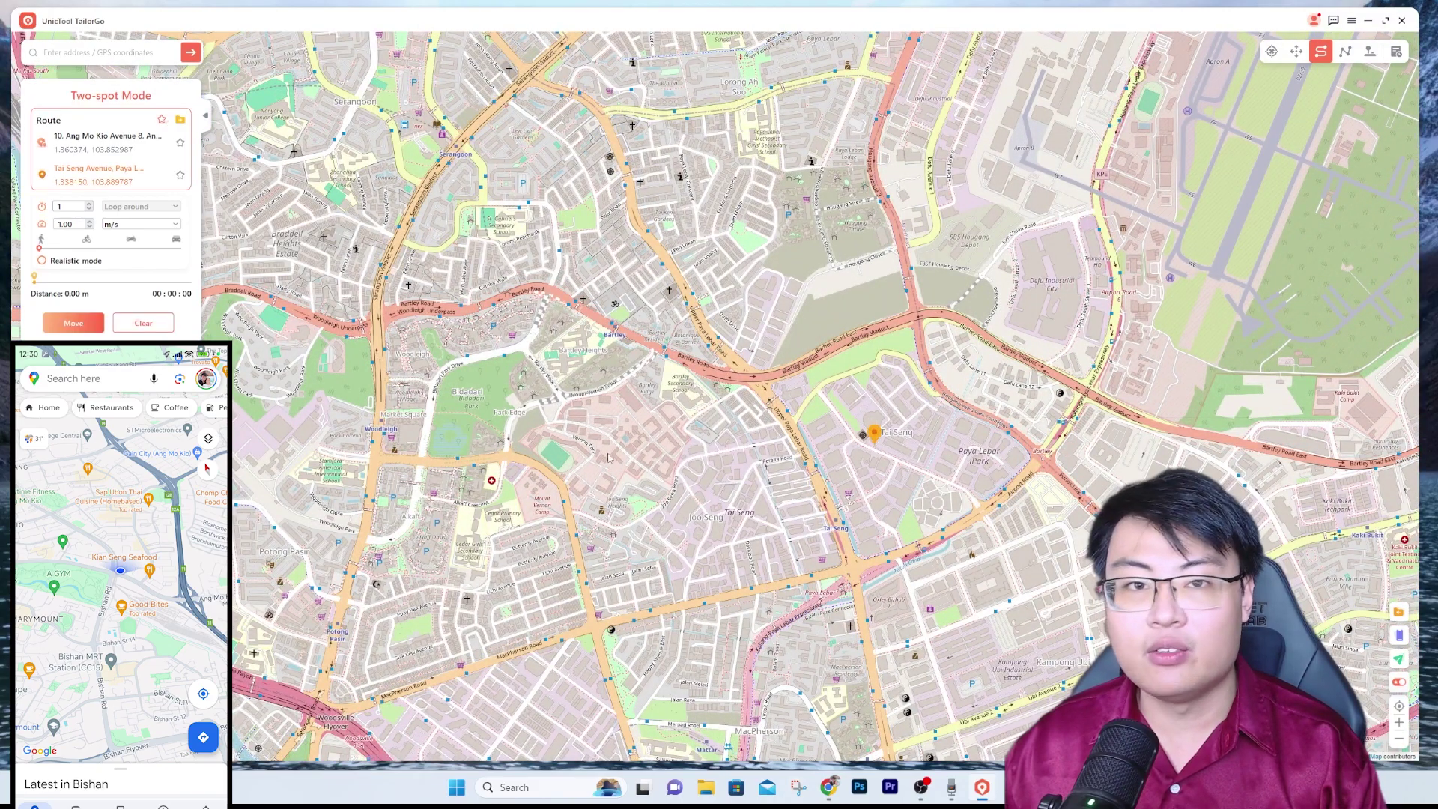
# Raise the two-spot travel speed to 12.82 m/s.
pyautogui.scroll(5, 764, 463)
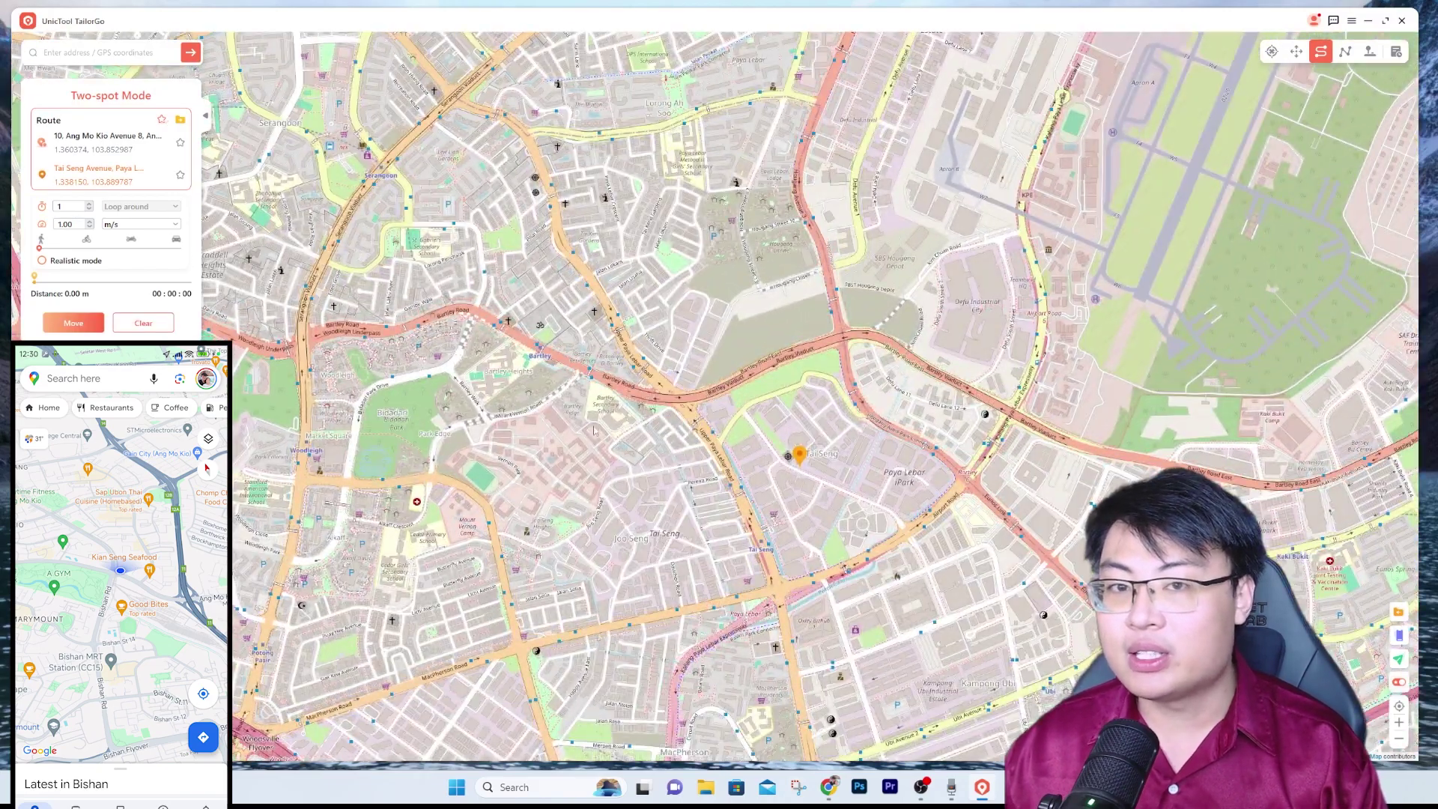
pyautogui.scroll(-5, 796, 461)
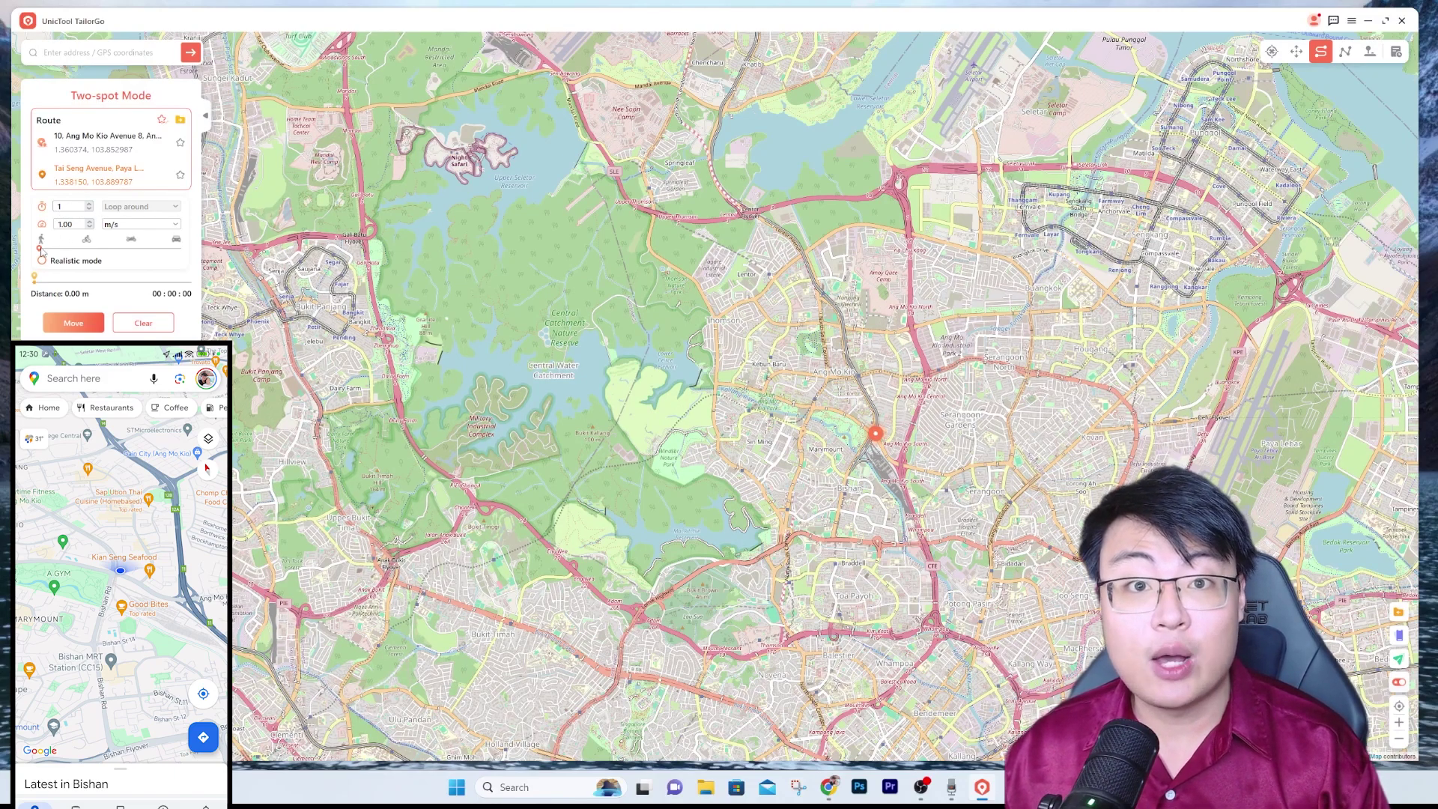
pyautogui.moveTo(42, 250); pyautogui.dragTo(176, 268)
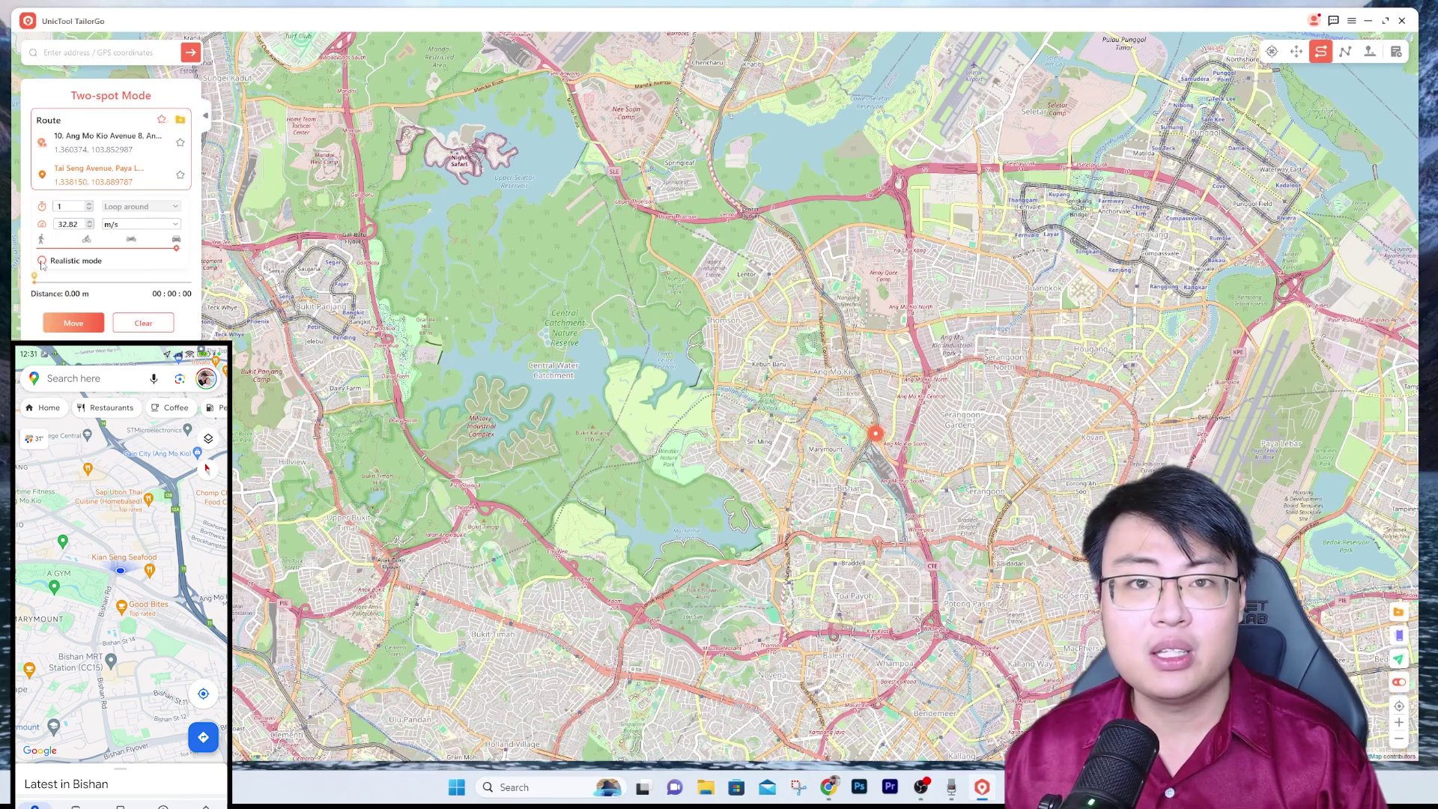
pyautogui.moveTo(42, 264)
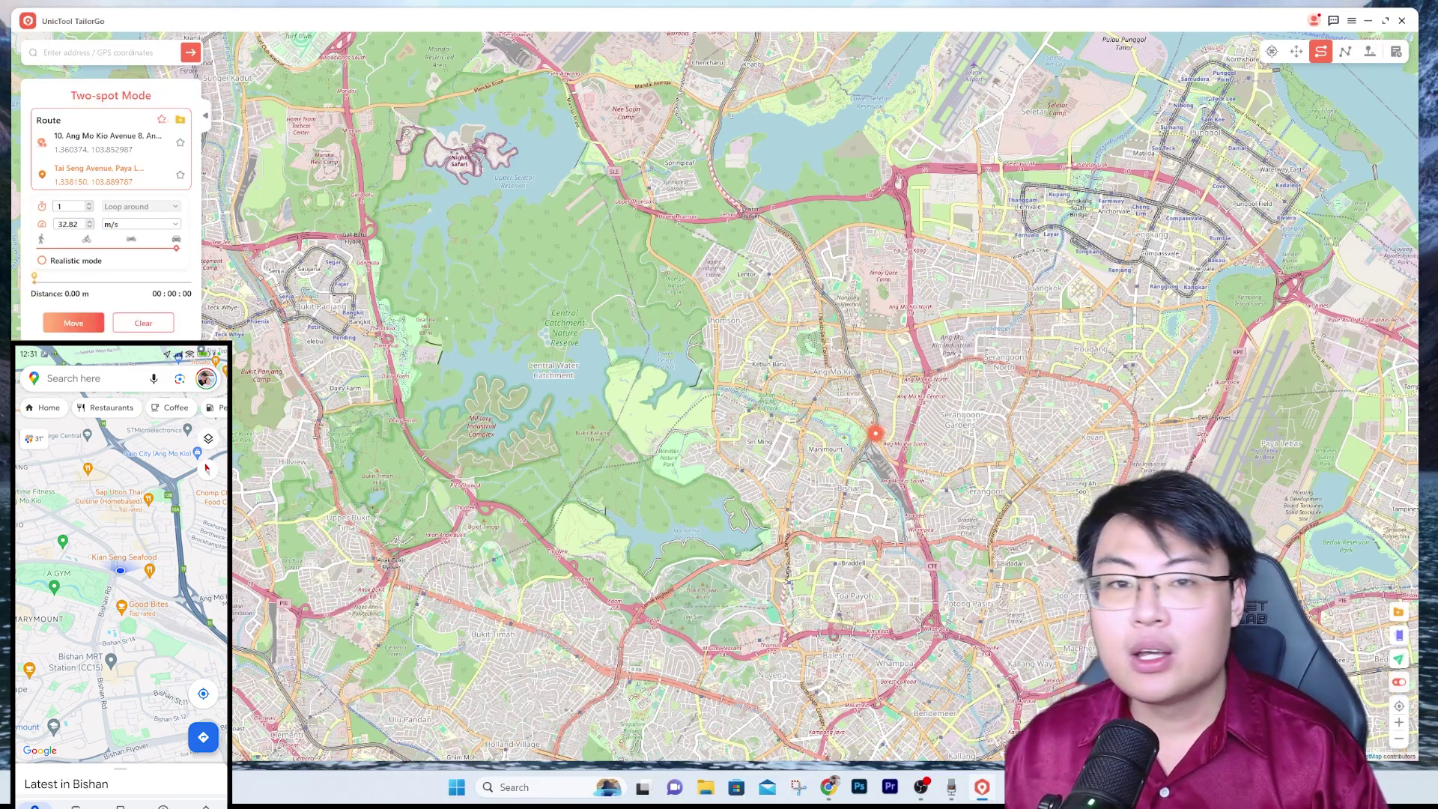
# Run the two-spot trip partway toward Tai Seng, then stop it and clear the route.
pyautogui.click(68, 322)
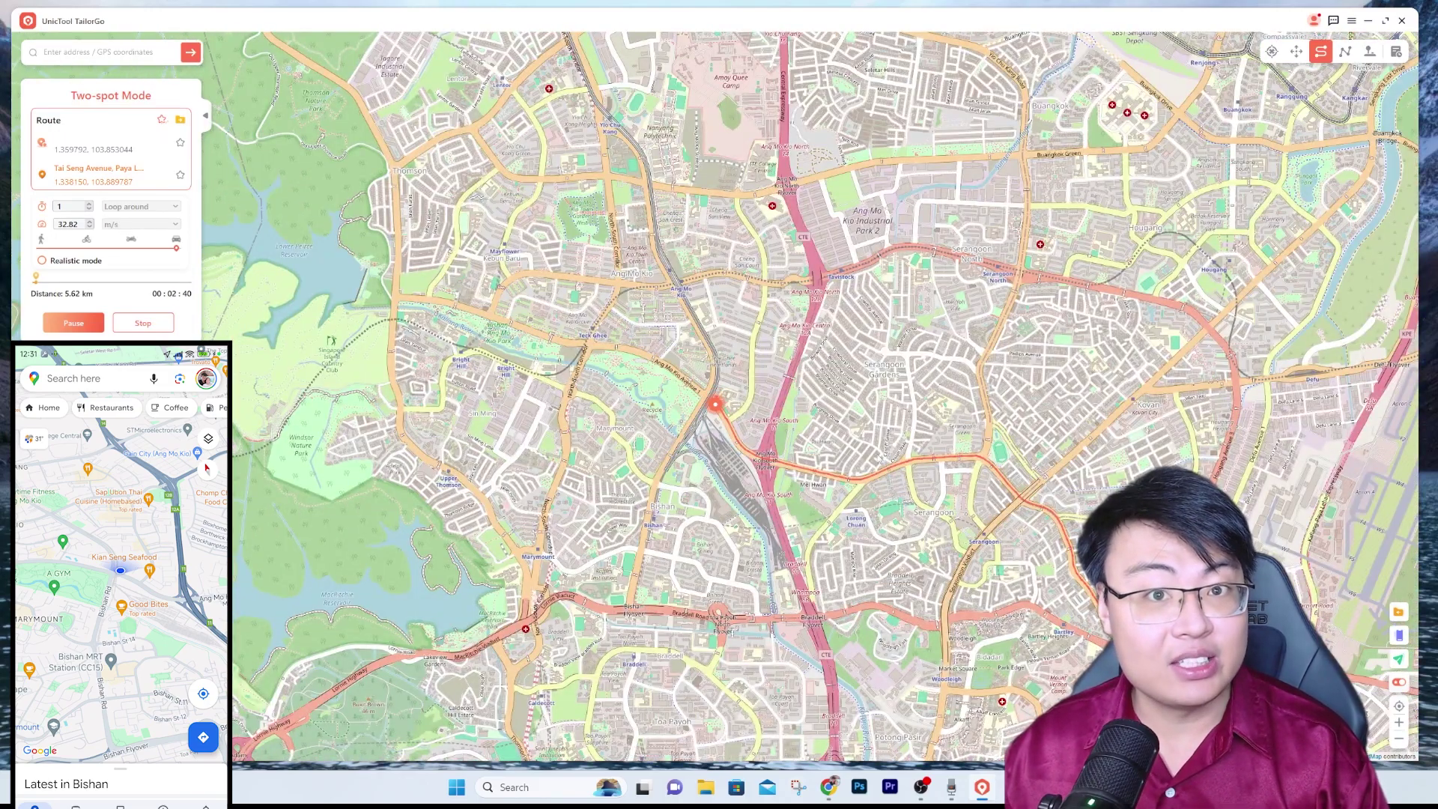
pyautogui.moveTo(881, 531); pyautogui.dragTo(667, 455)
pyautogui.scroll(3, 705, 483)
pyautogui.scroll(-3, 705, 483)
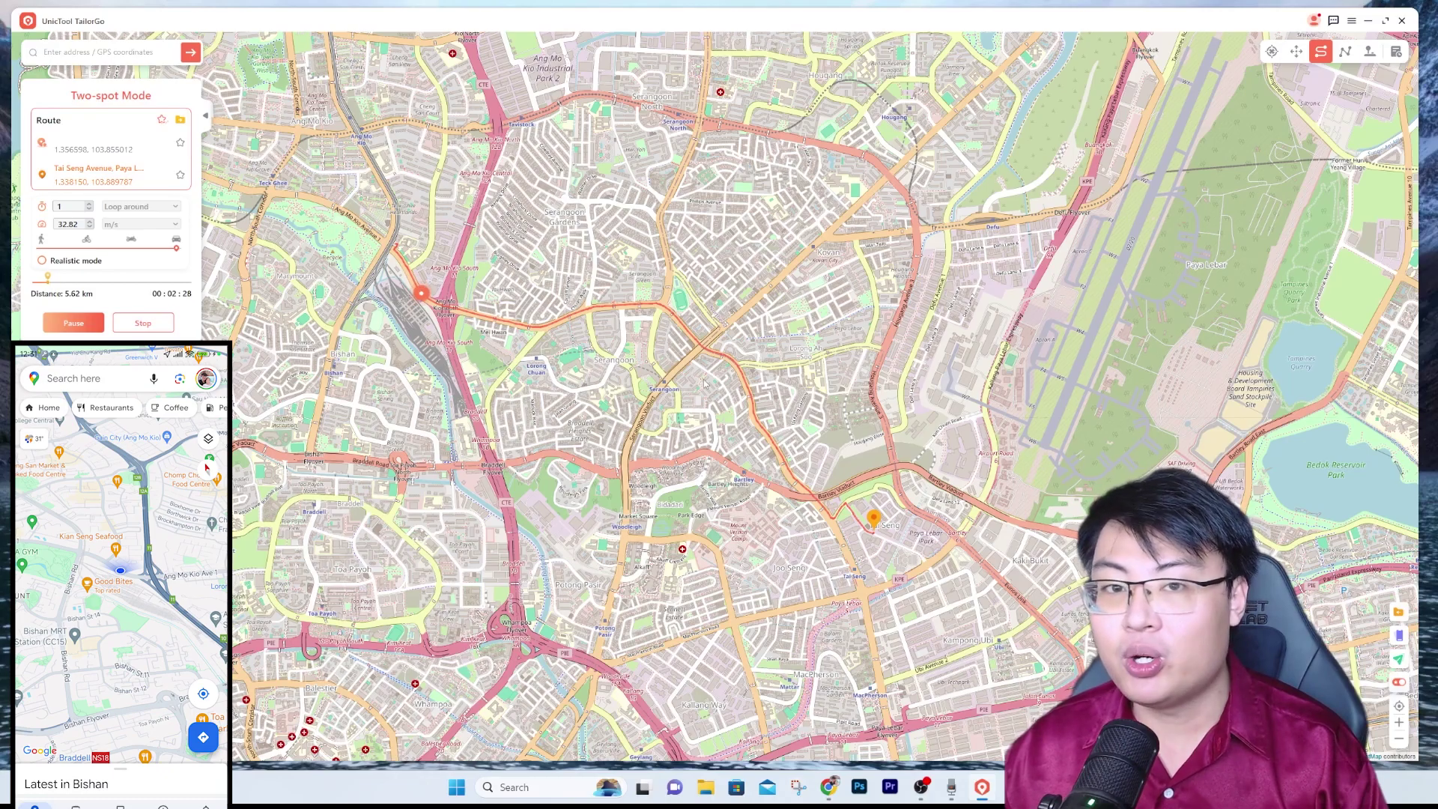
pyautogui.scroll(3, 433, 286)
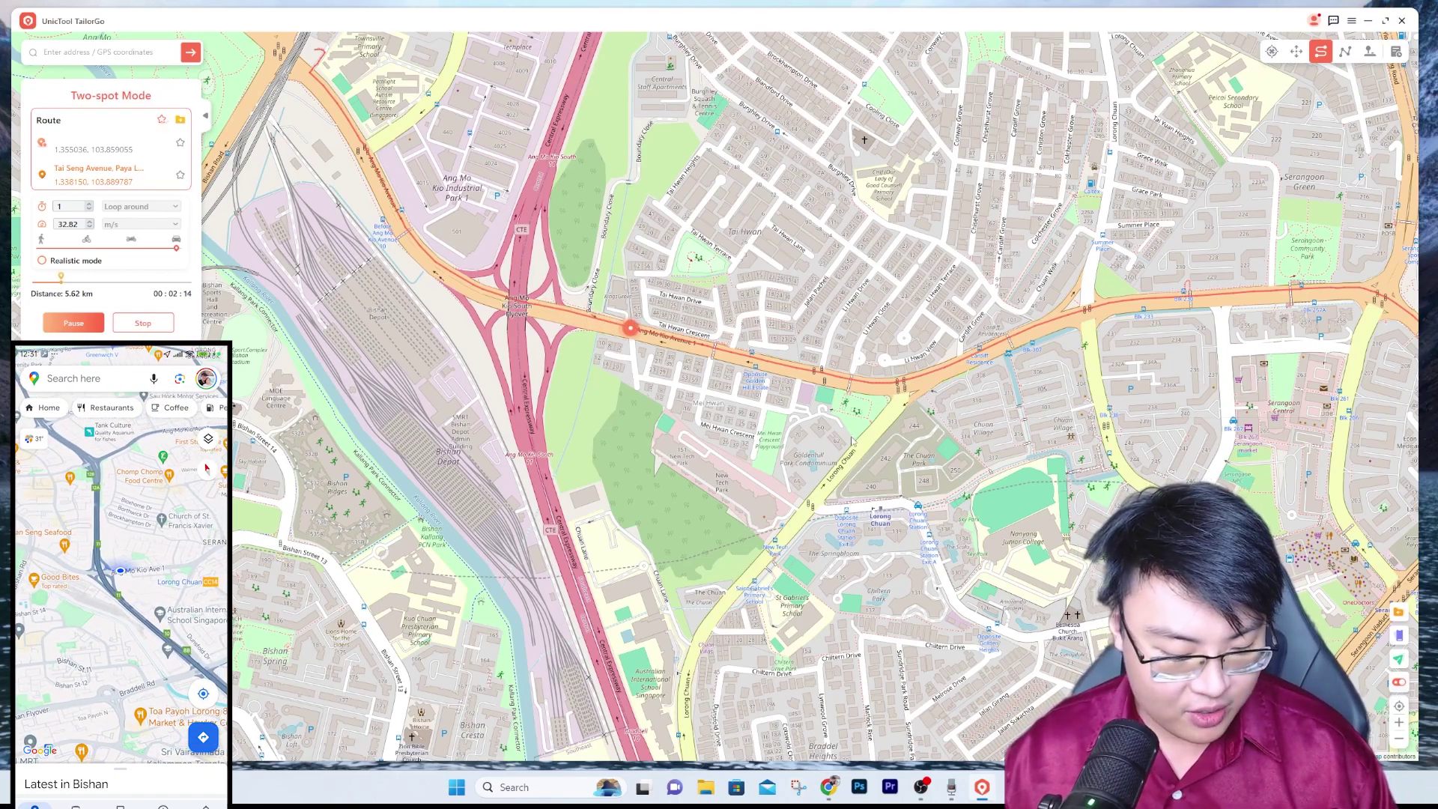
pyautogui.scroll(-3, 901, 460)
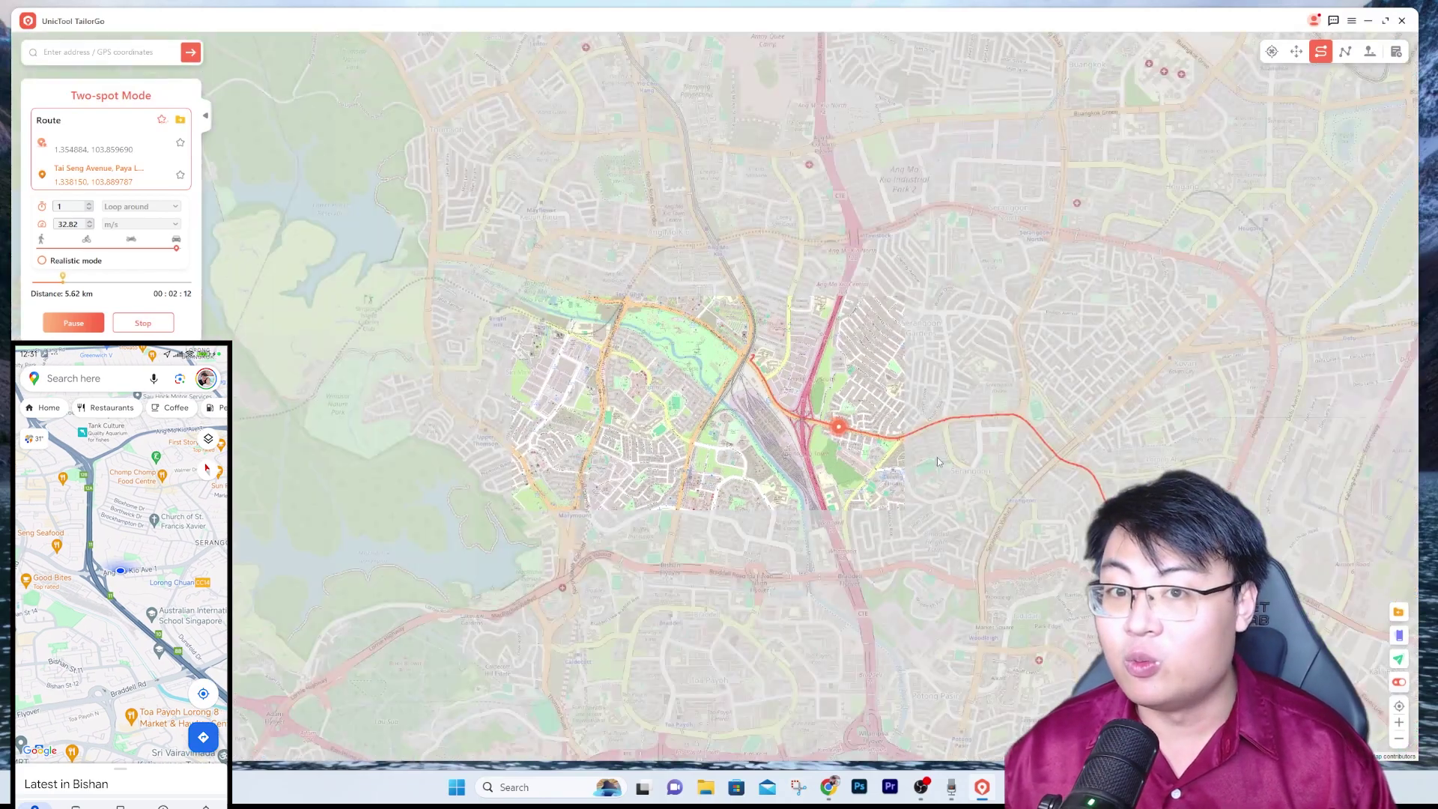
pyautogui.moveTo(952, 474); pyautogui.dragTo(728, 434)
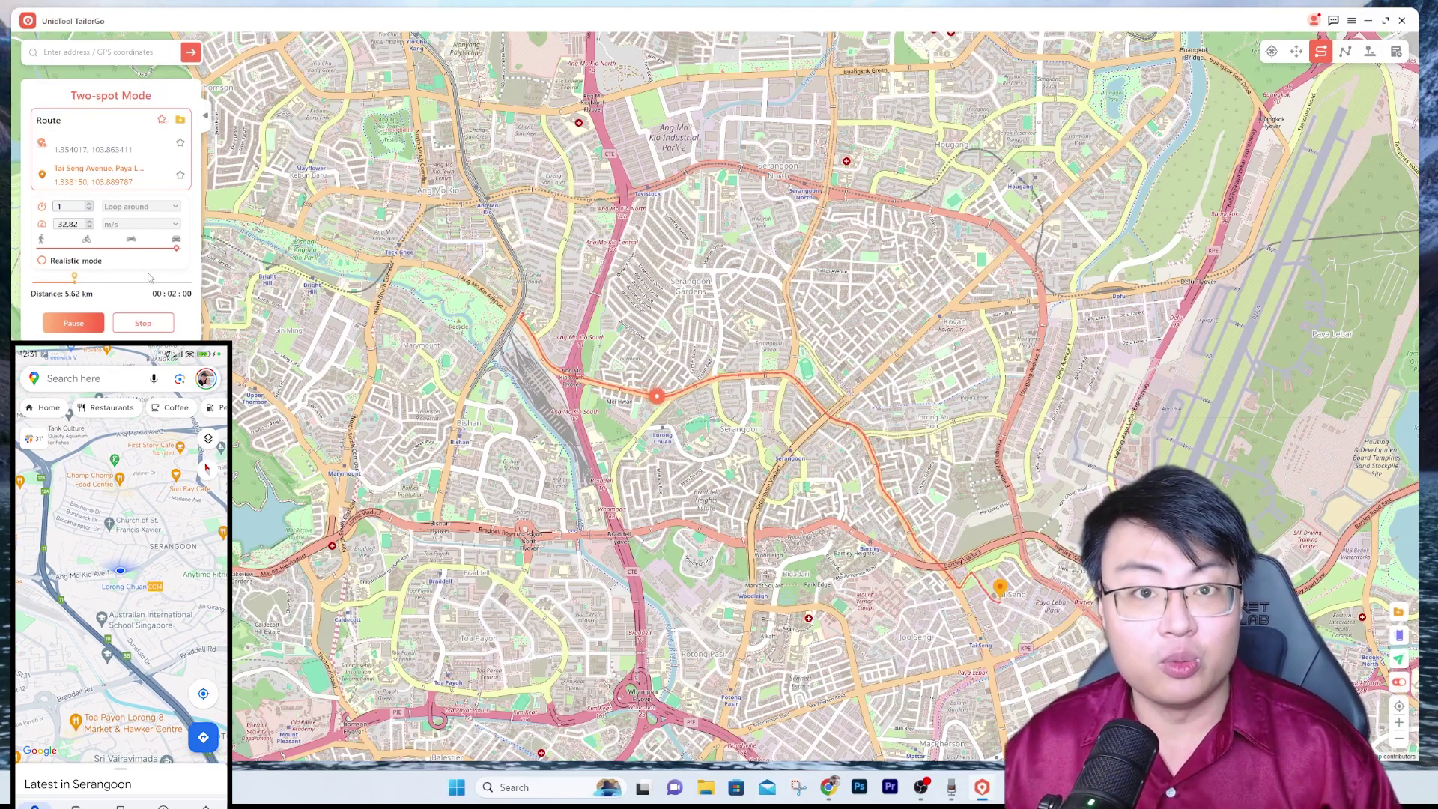
pyautogui.click(143, 323)
pyautogui.click(666, 397)
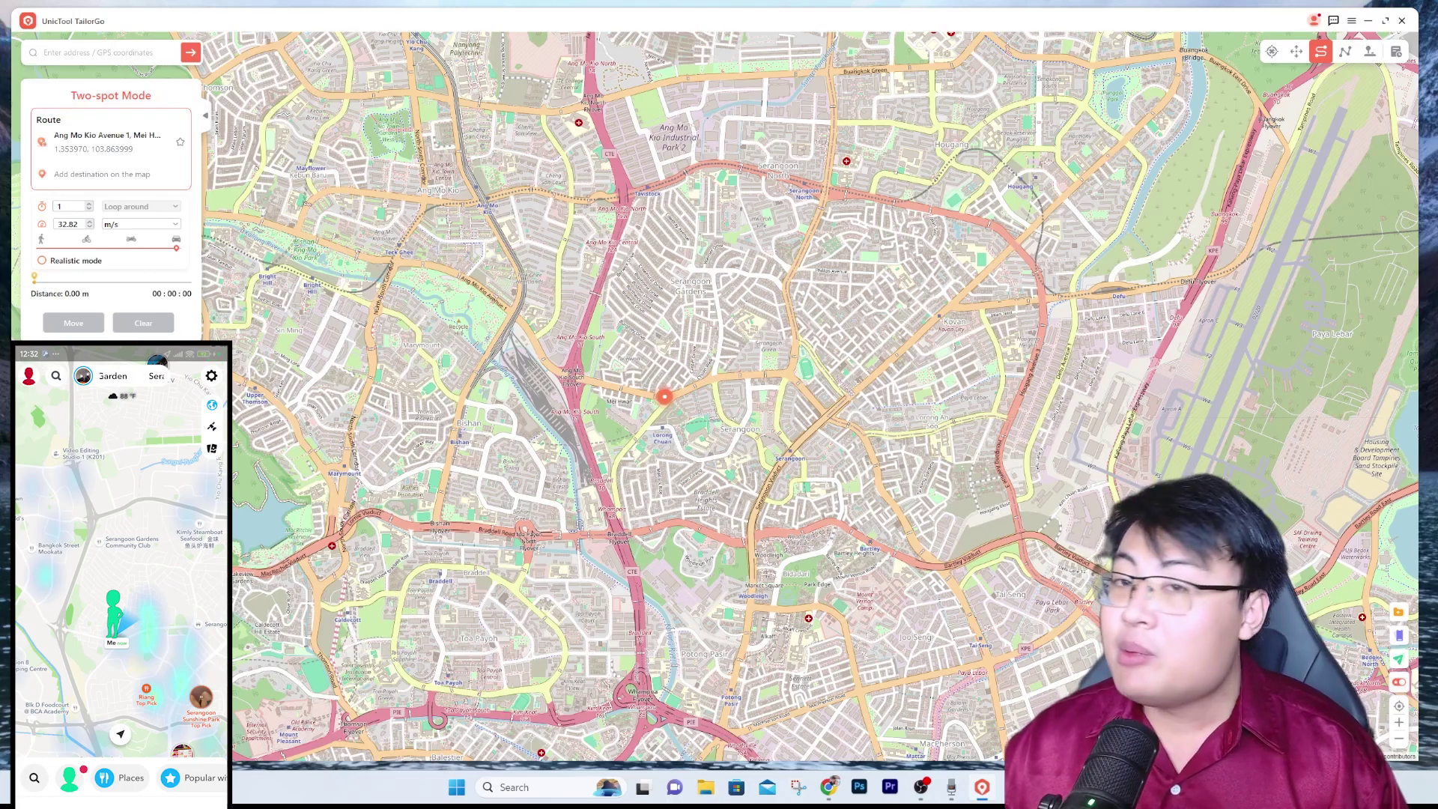
# In Multi-spot Mode, add three spots toward Buangkok Flyover for a 7.67 km route at 22.08 m/s.
pyautogui.click(1345, 52)
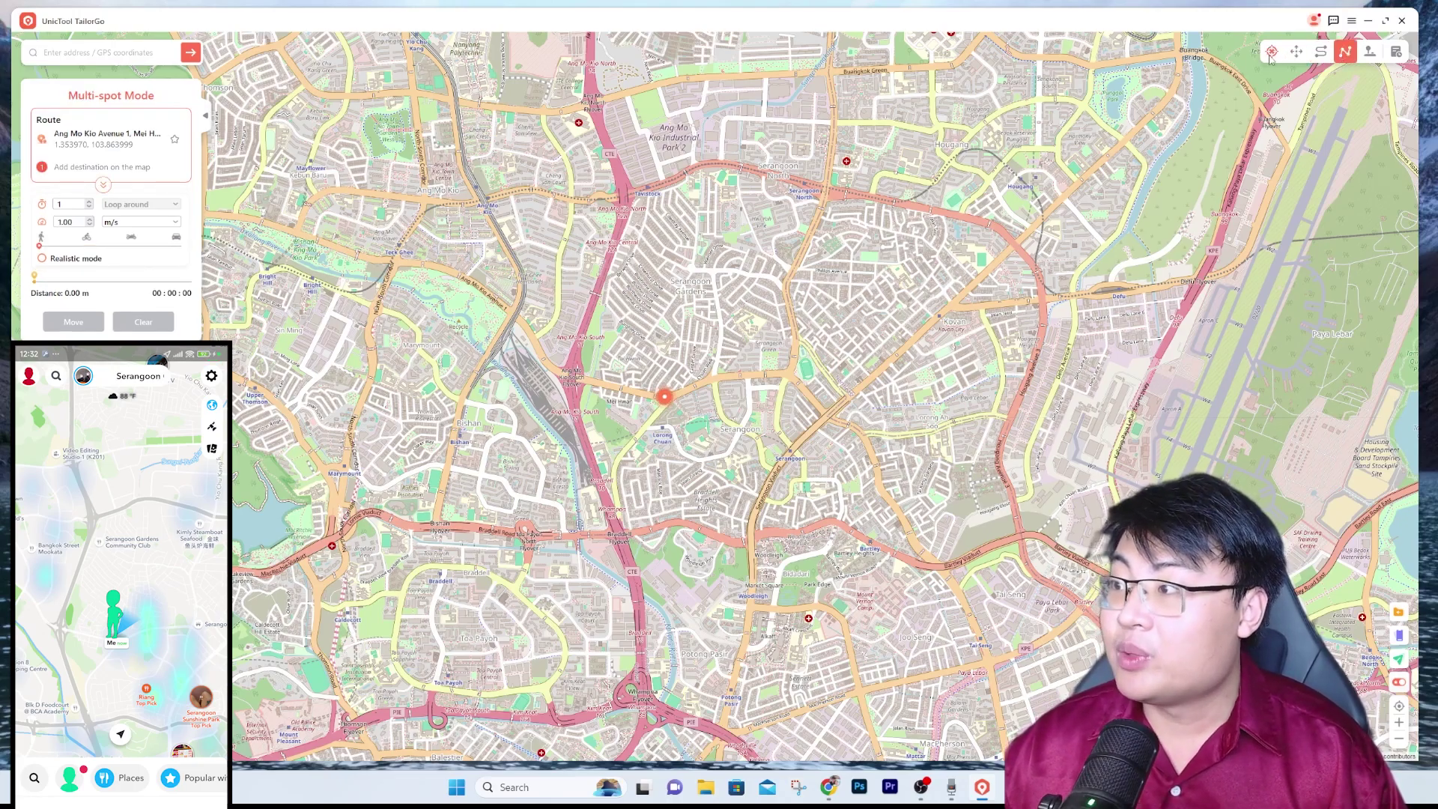
pyautogui.click(1272, 52)
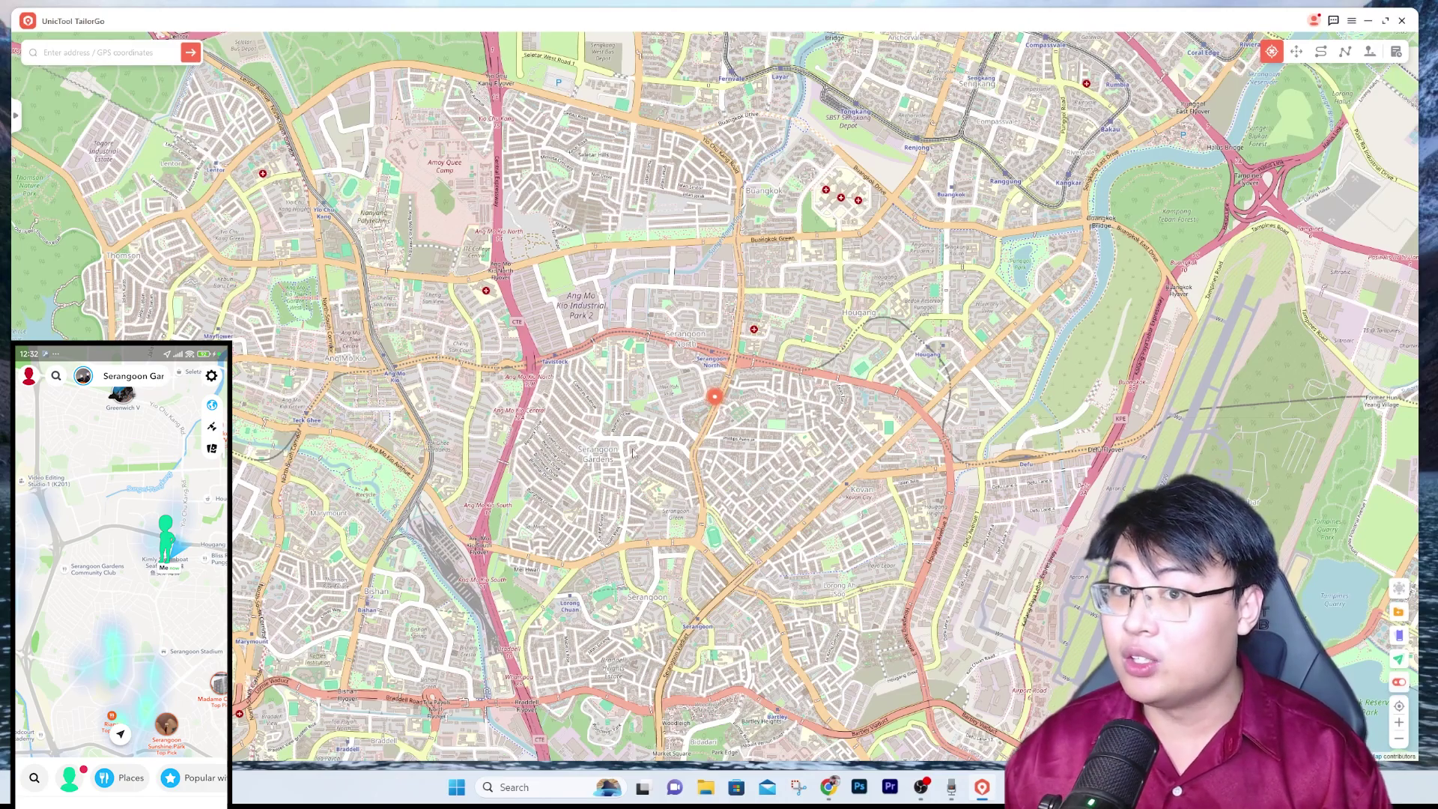
pyautogui.click(1346, 52)
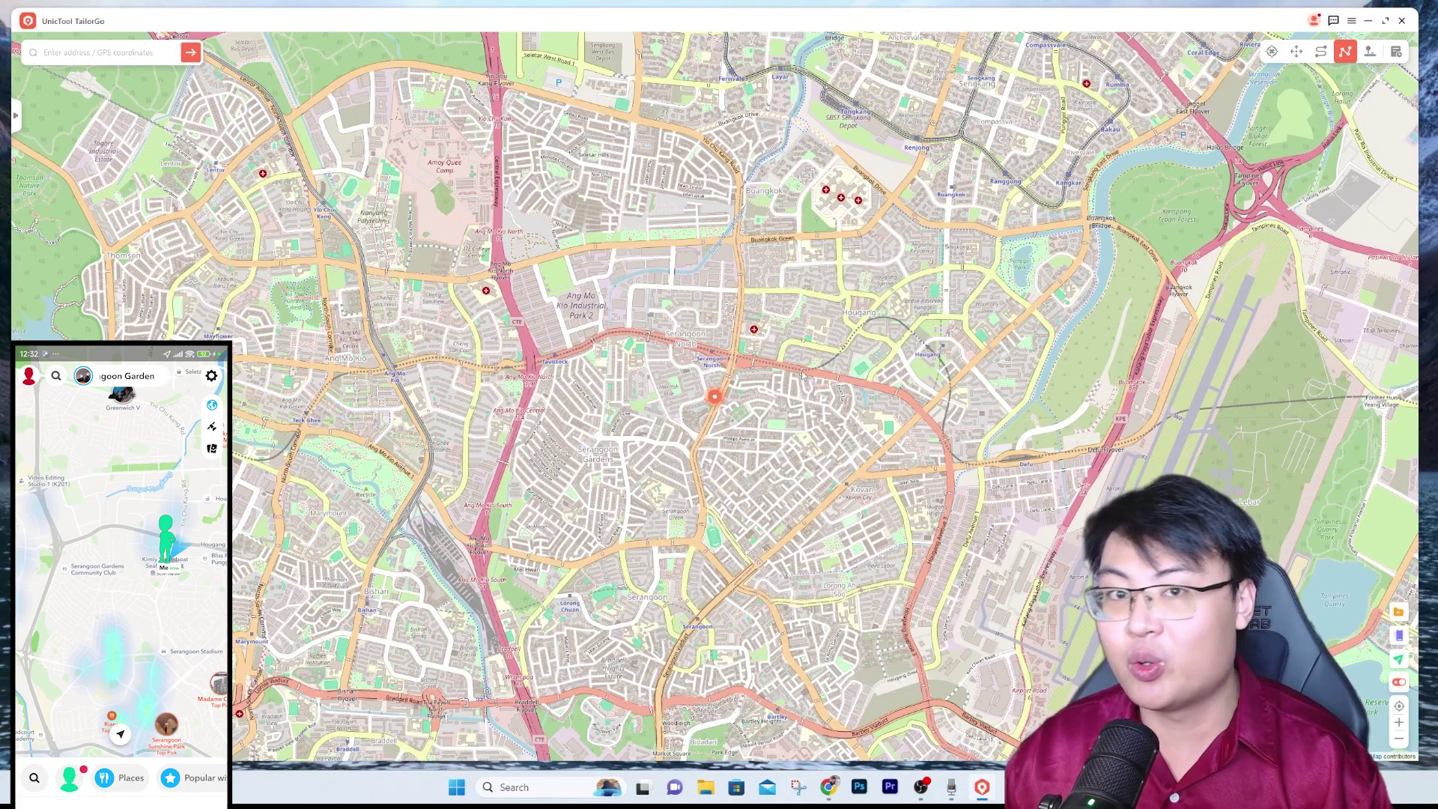
pyautogui.moveTo(801, 372); pyautogui.dragTo(657, 329)
pyautogui.click(807, 210)
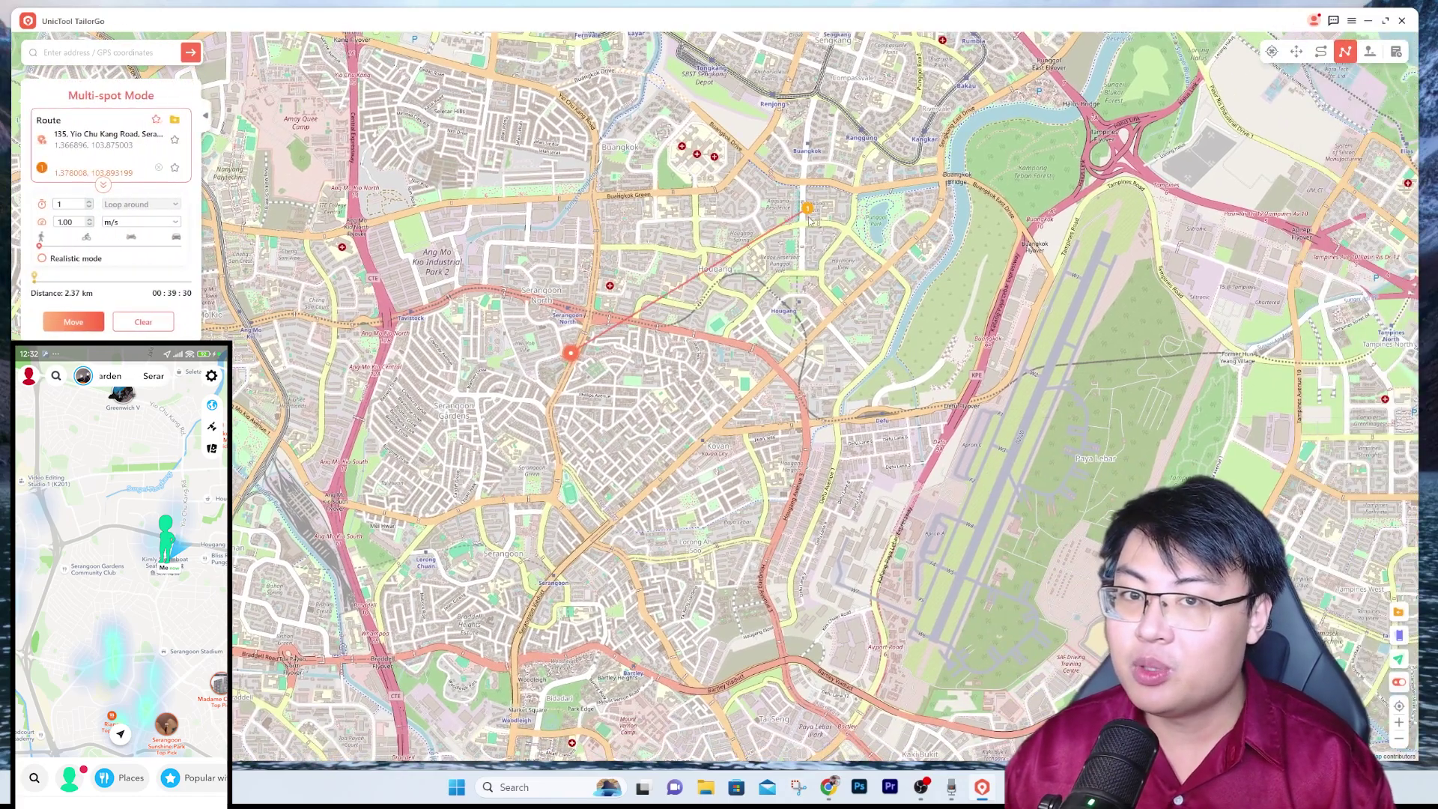
pyautogui.click(864, 504)
pyautogui.click(1059, 250)
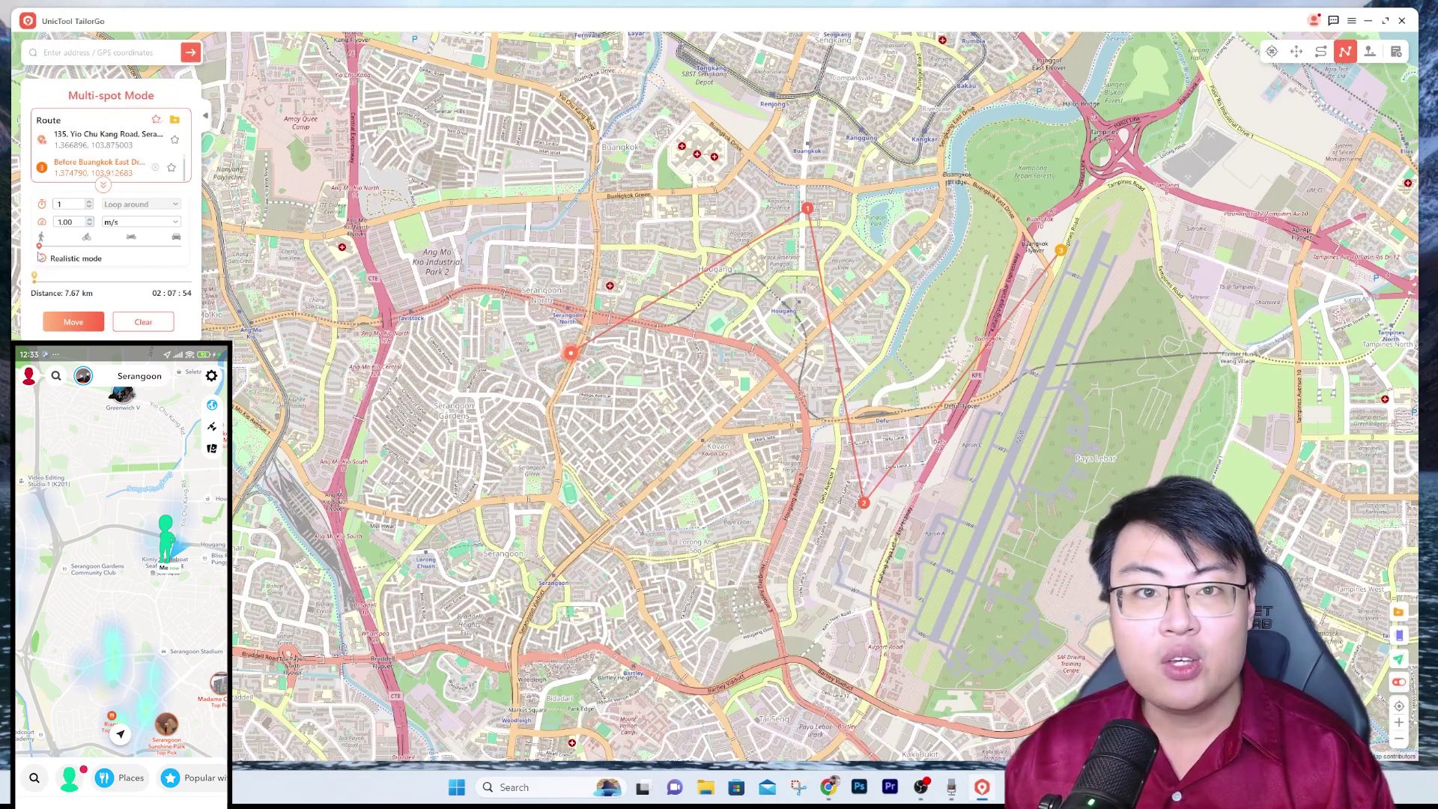
pyautogui.moveTo(39, 248); pyautogui.dragTo(130, 248)
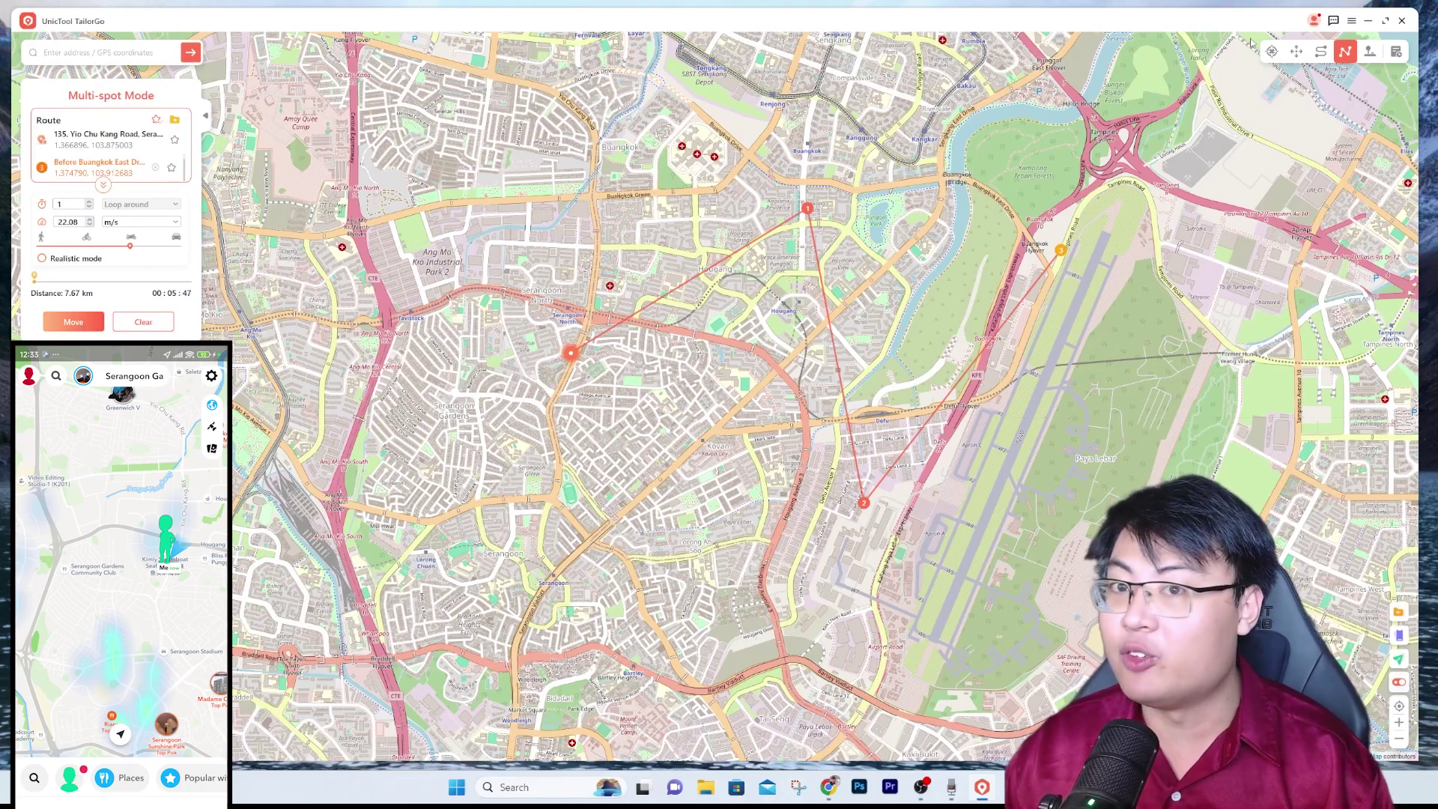
# Run the multi-spot route, pause it with Space, then stop and clear it at Hougang Avenue 8.
pyautogui.click(74, 322)
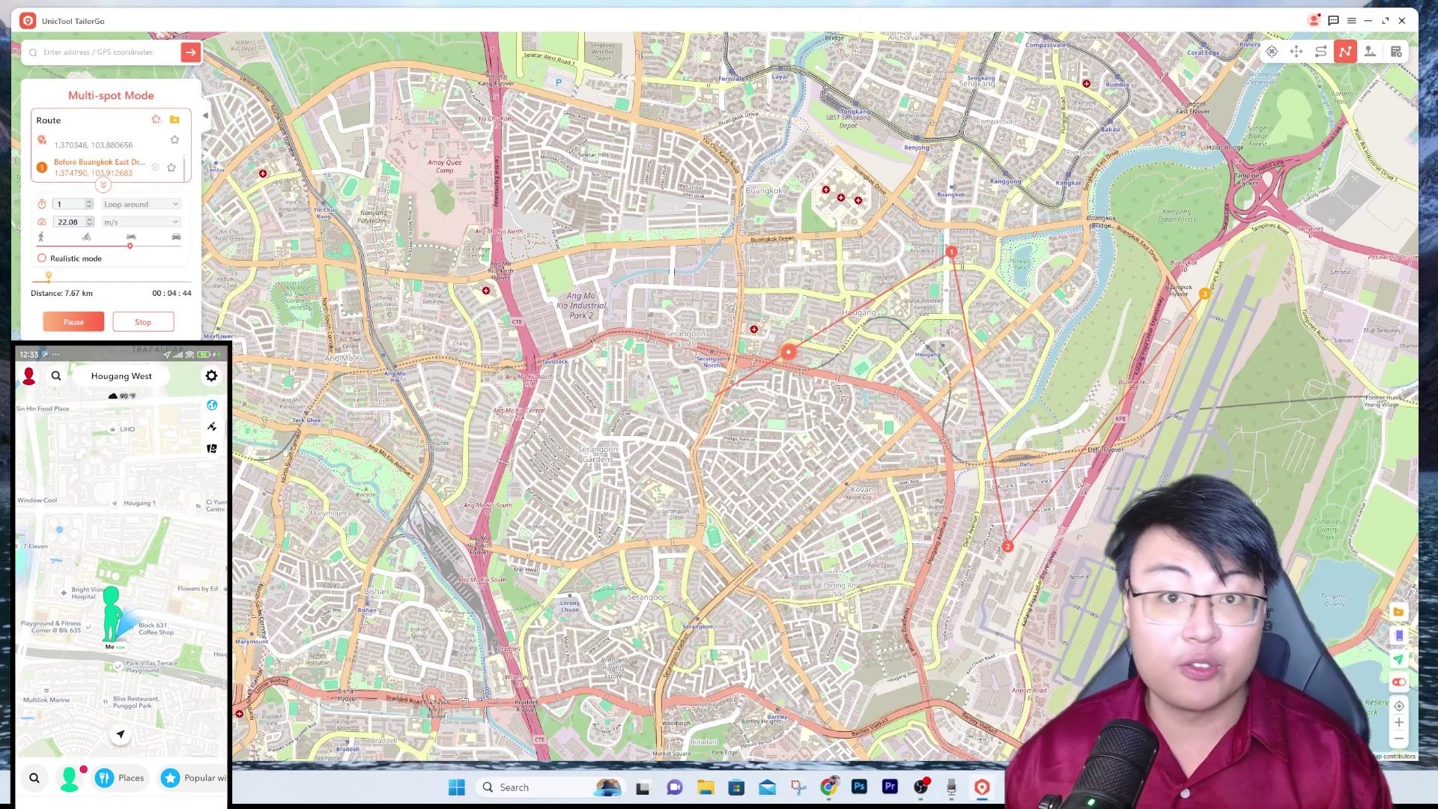
pyautogui.press('space')
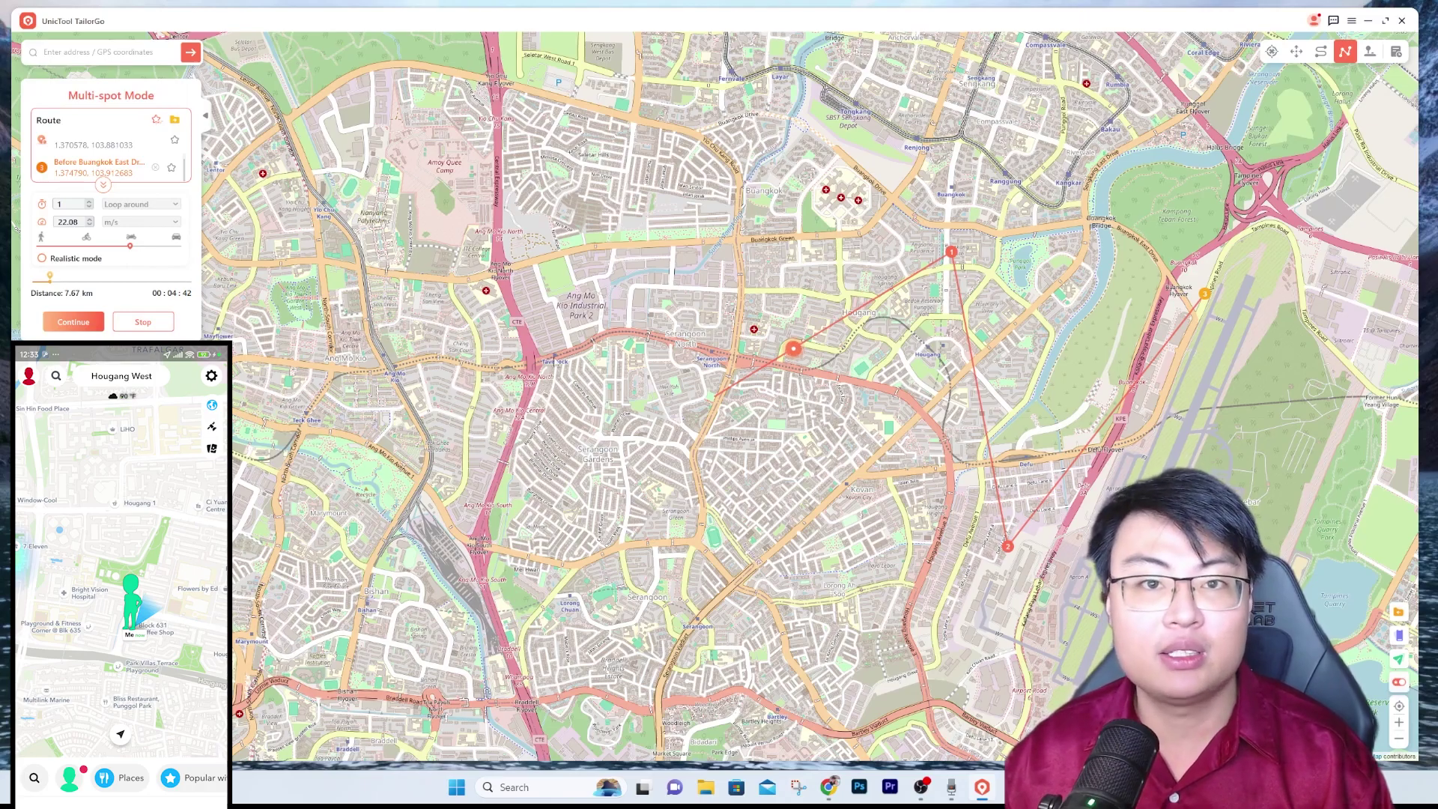
pyautogui.click(143, 322)
pyautogui.click(669, 397)
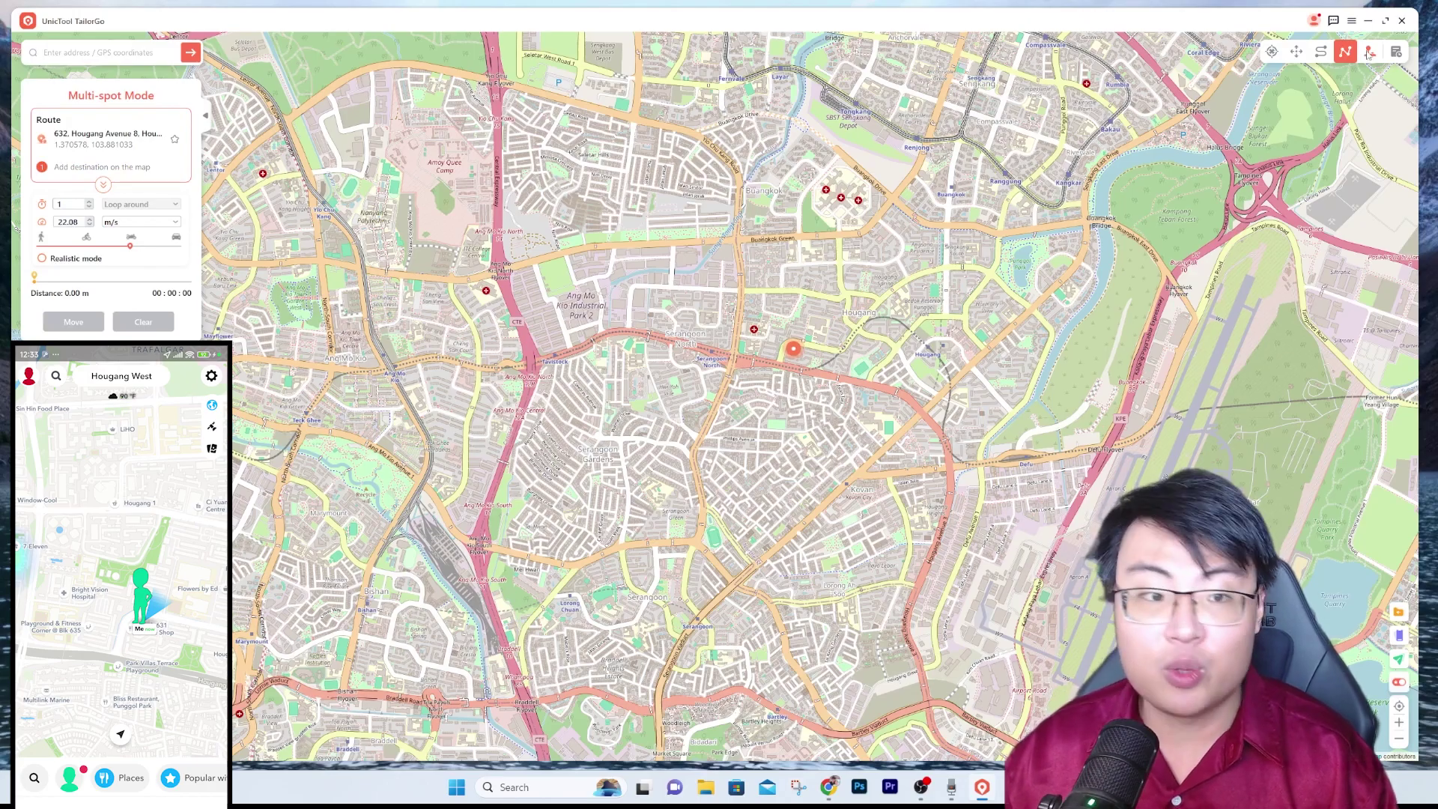
# Start Joystick Mode at 32.80 m/s, steering north, southeast, then west-northwest.
pyautogui.click(1369, 52)
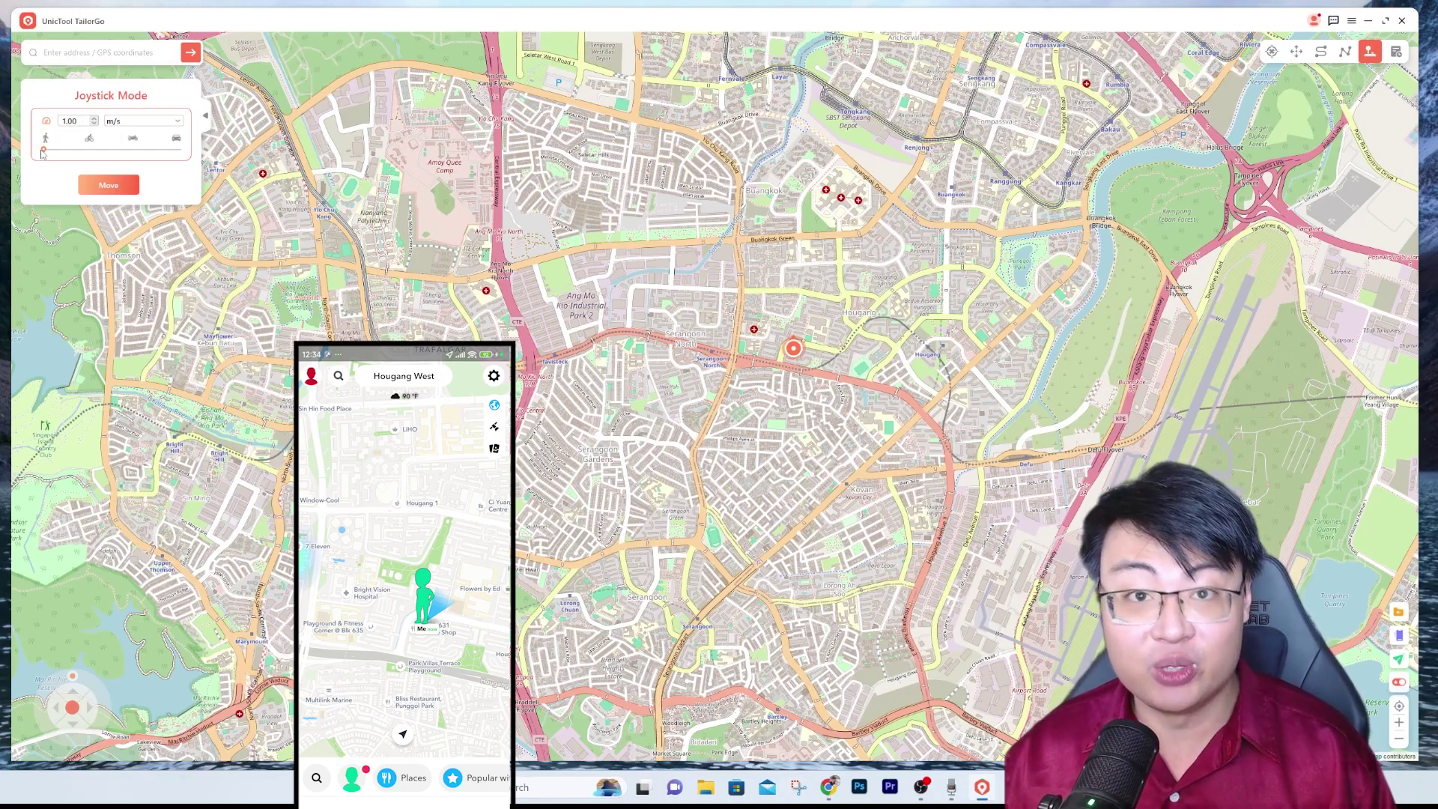
pyautogui.moveTo(44, 154); pyautogui.dragTo(177, 154)
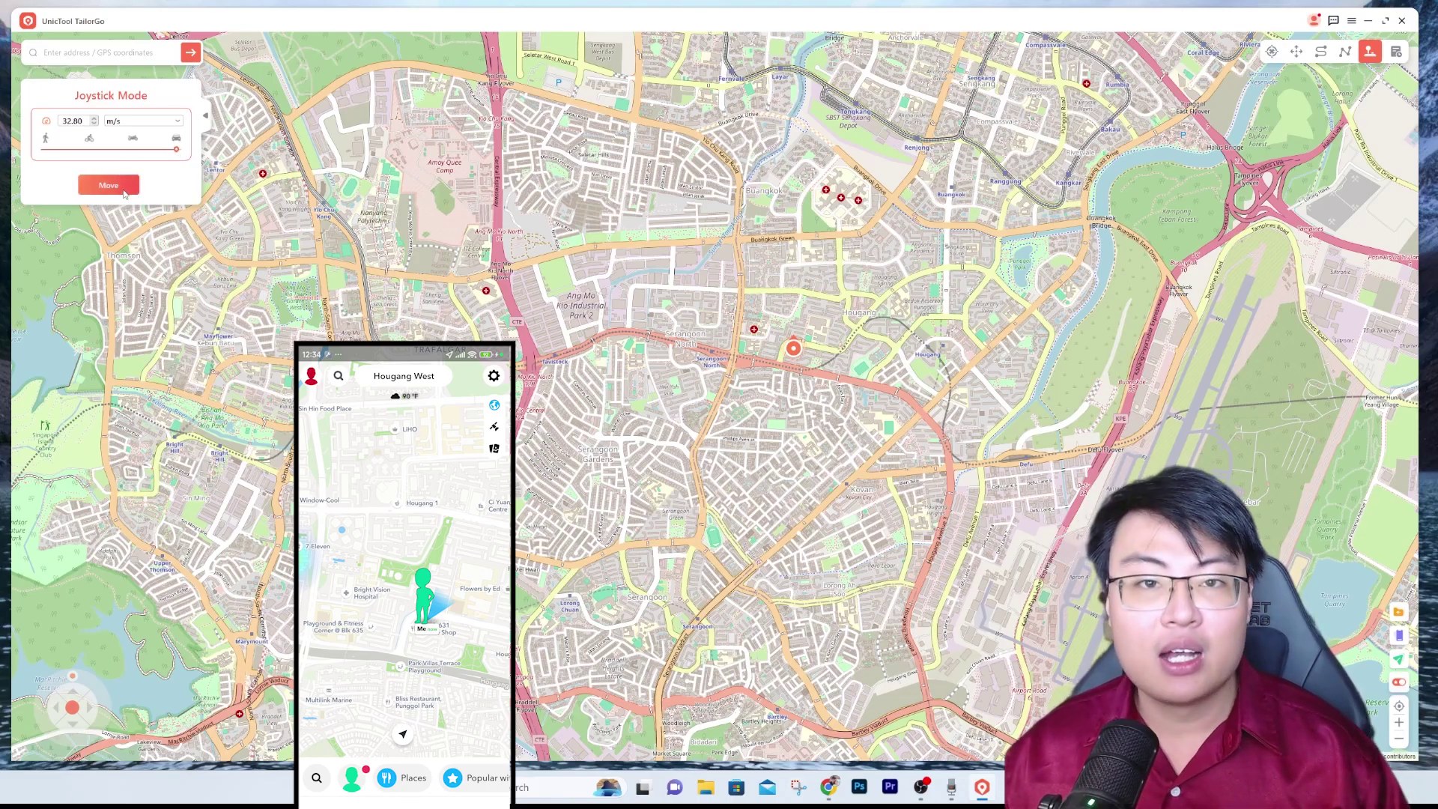
pyautogui.click(124, 191)
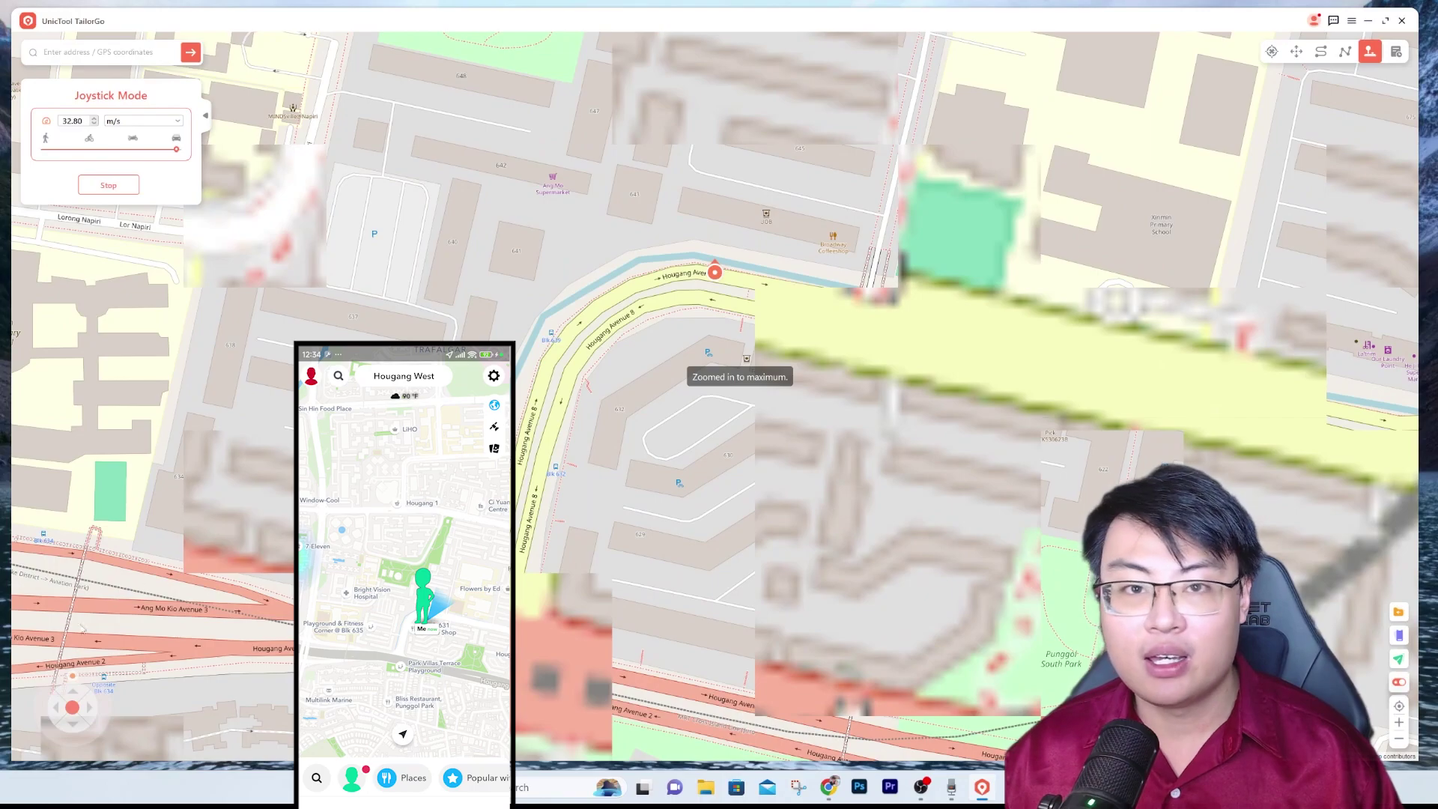
pyautogui.click(73, 690)
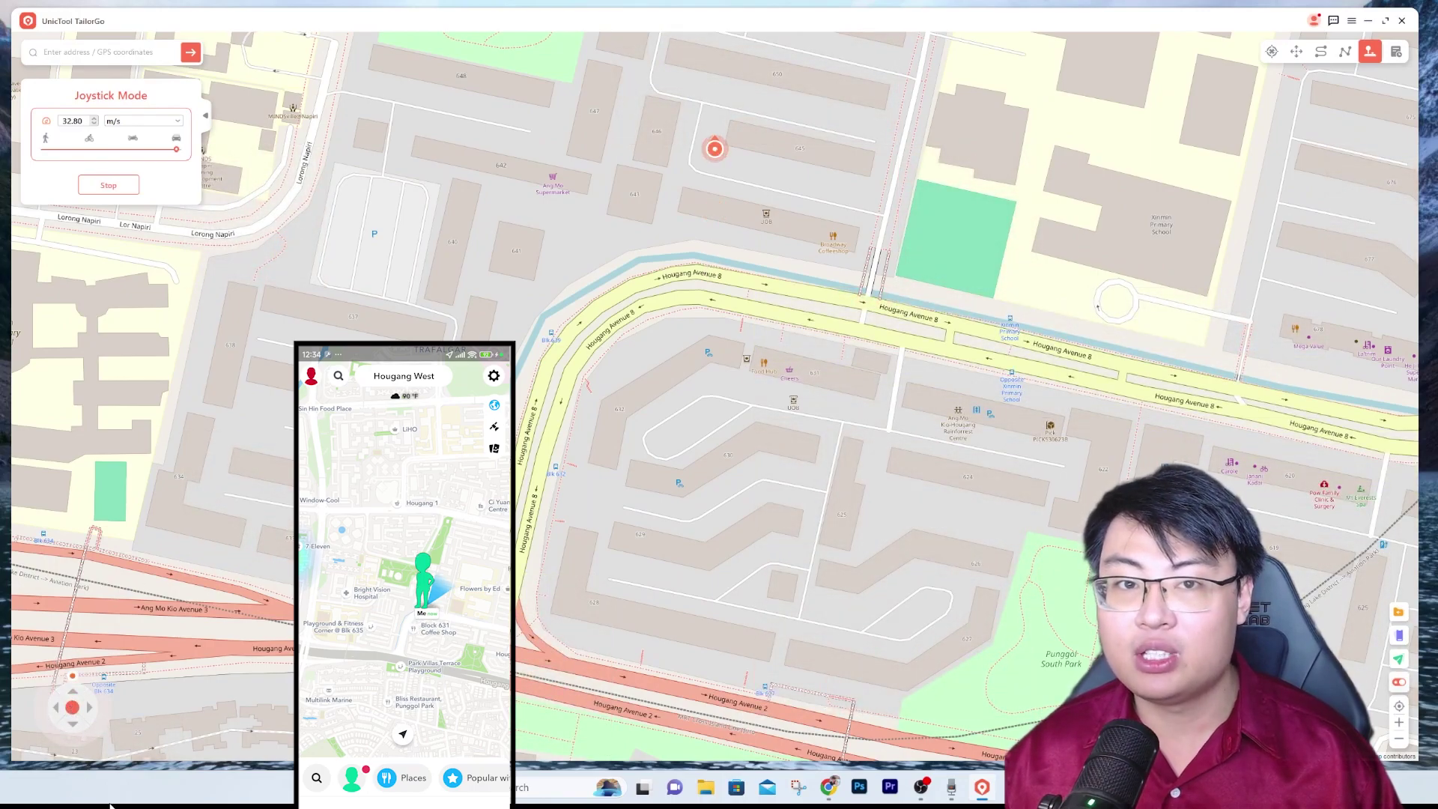
pyautogui.click(85, 723)
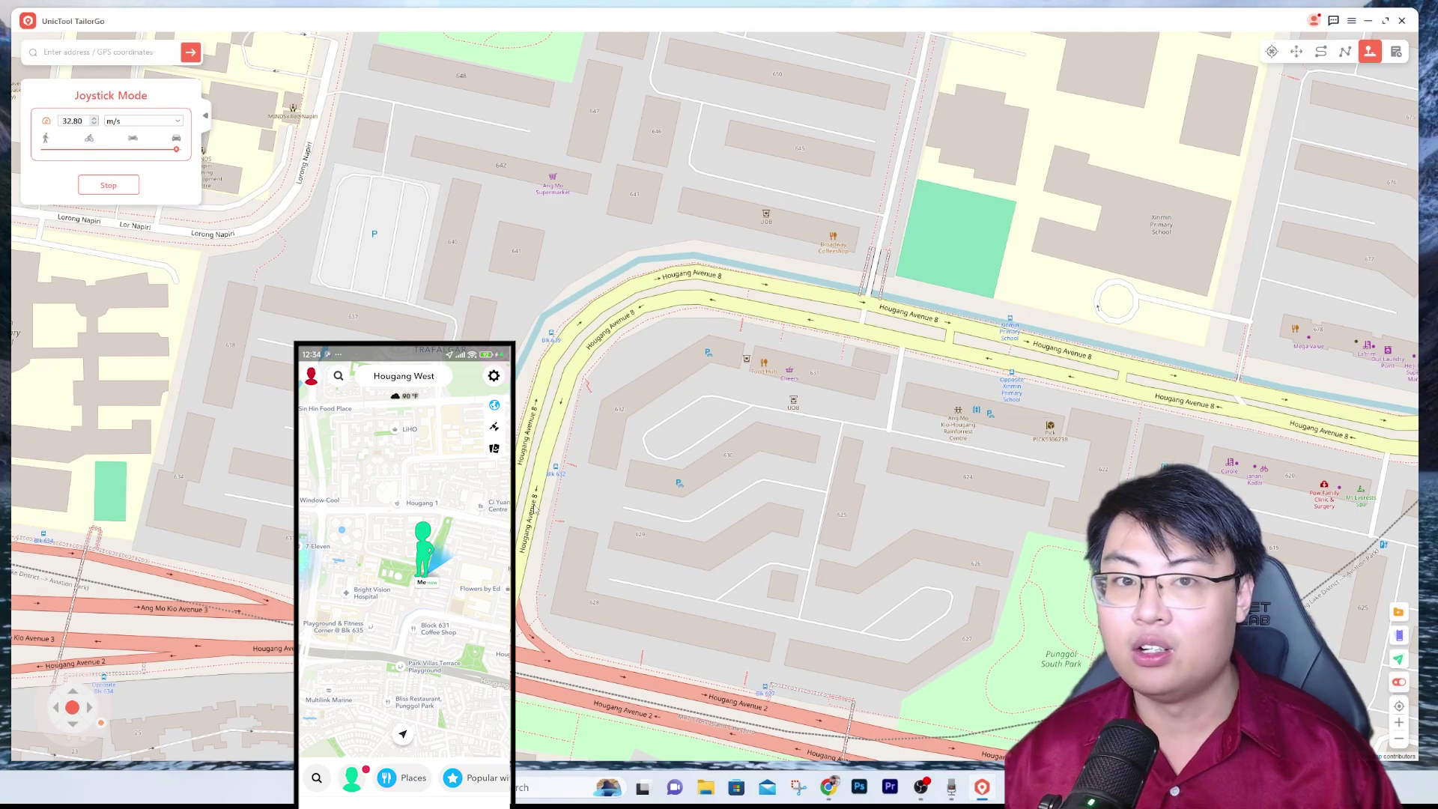
pyautogui.scroll(-4, 116, 732)
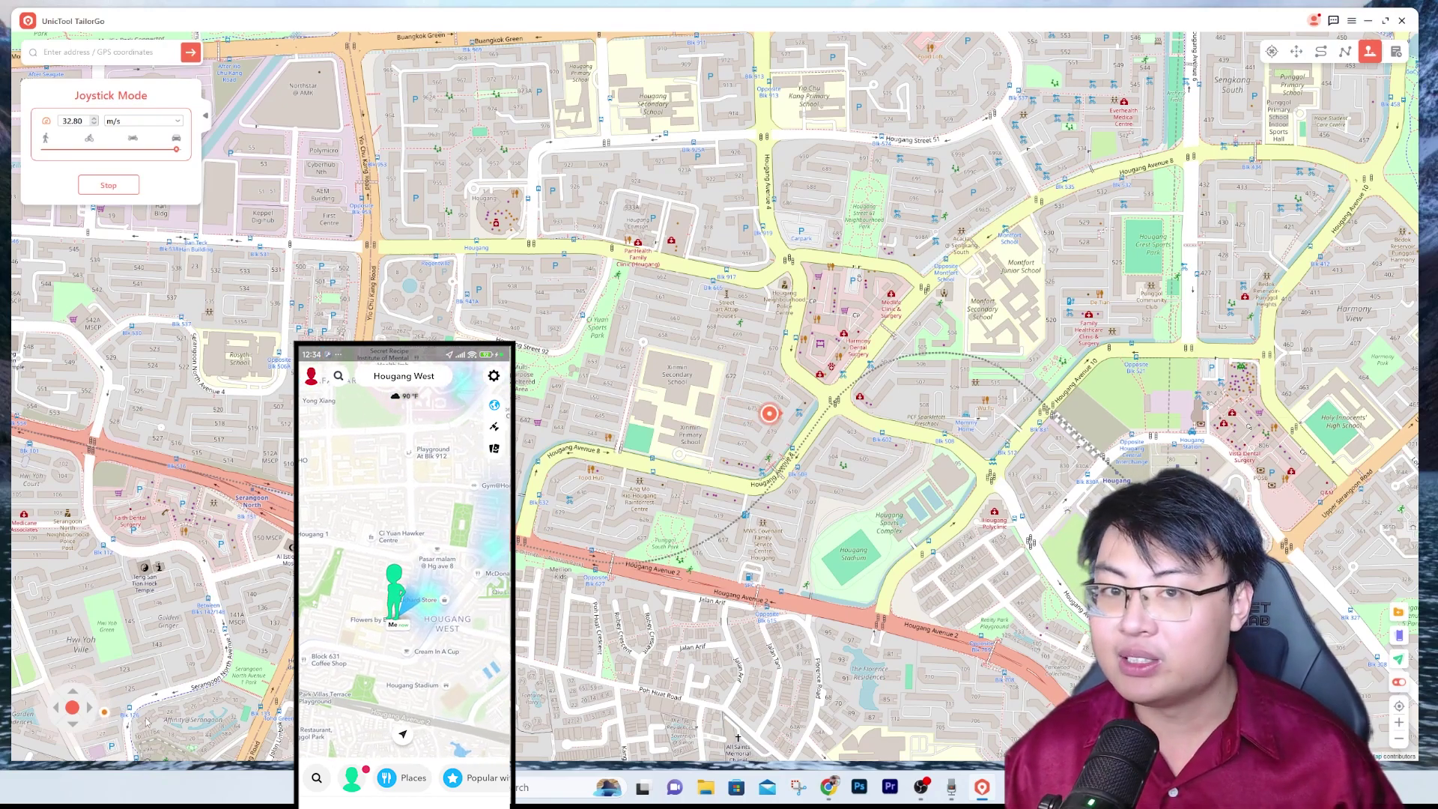
pyautogui.moveTo(51, 669)
pyautogui.mouseDown()
pyautogui.moveTo(32, 689)
pyautogui.moveTo(103, 673)
pyautogui.moveTo(47, 670)
pyautogui.moveTo(34, 701)
pyautogui.moveTo(153, 731)
pyautogui.moveTo(148, 714)
pyautogui.mouseUp()
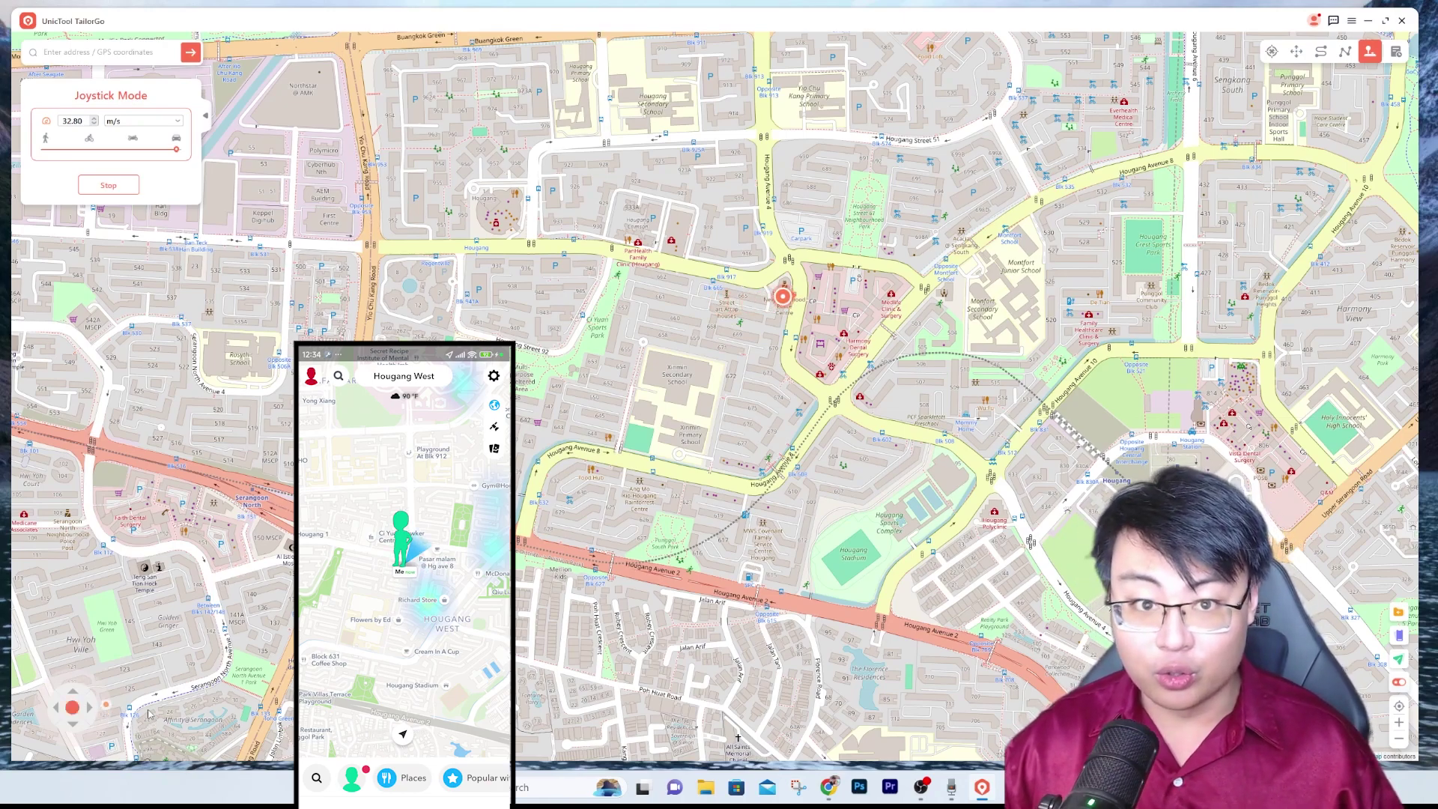
# Steer east across Hougang with the arrow keys, then stop and hide the joystick panel.
pyautogui.press('Up')
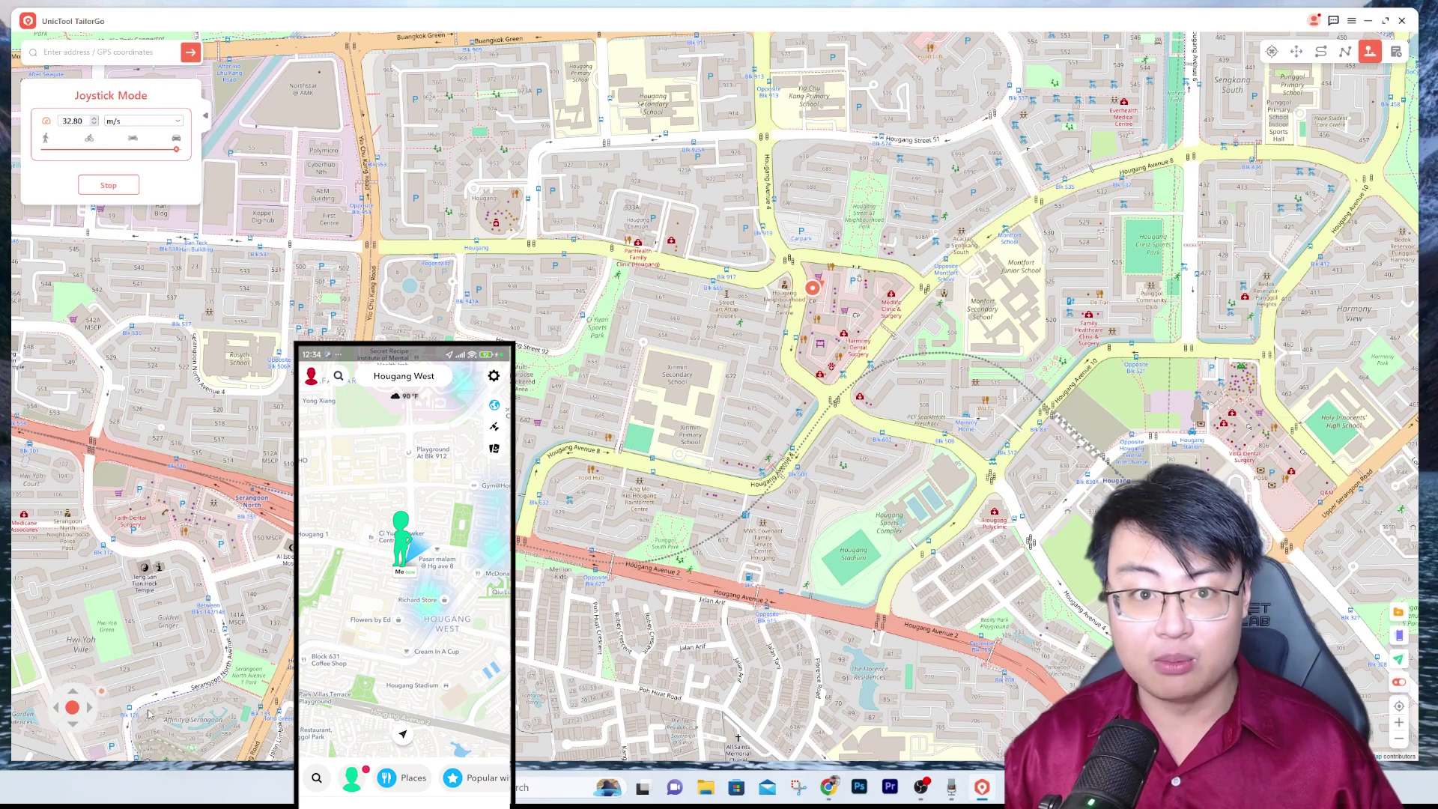
pyautogui.press('Down')
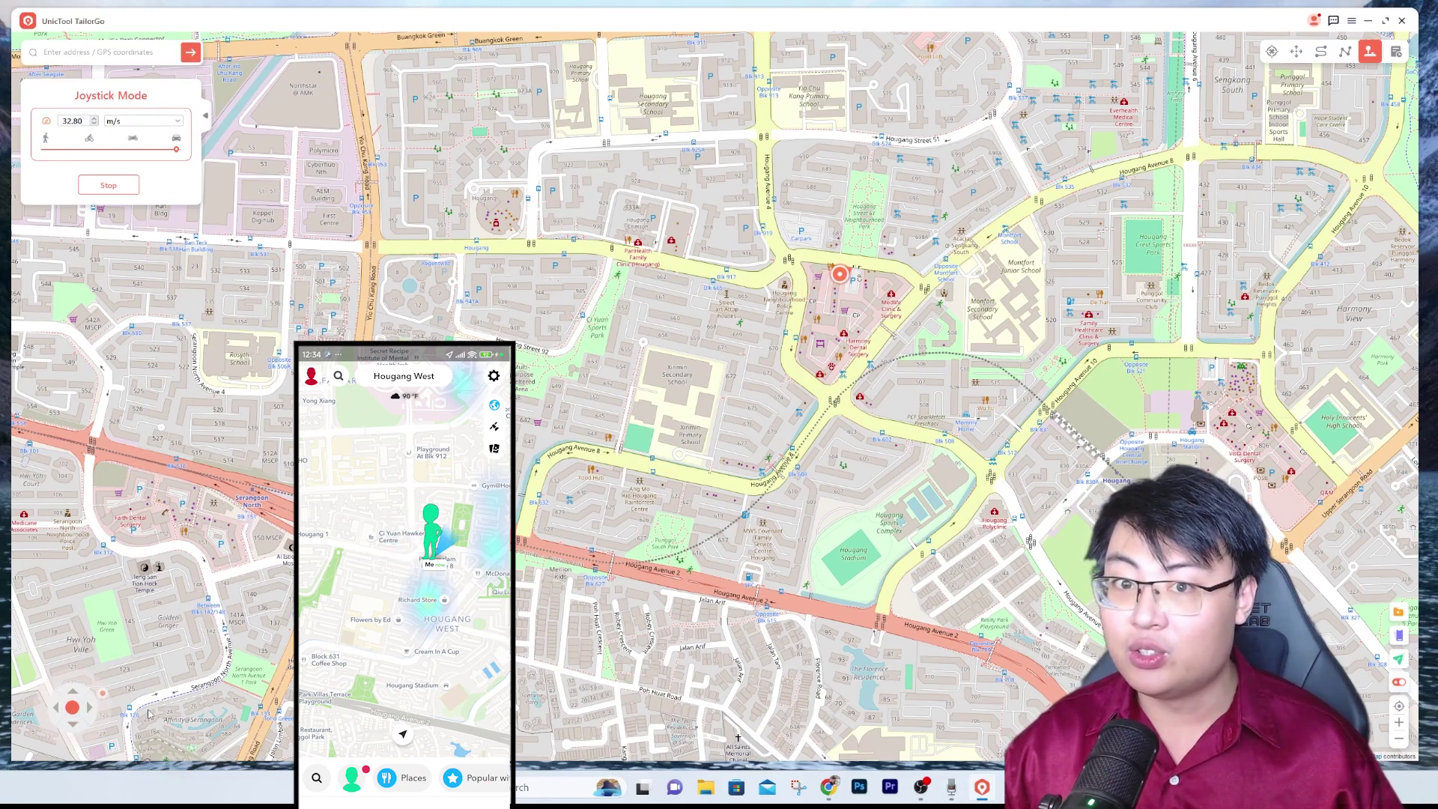
pyautogui.press('Right')
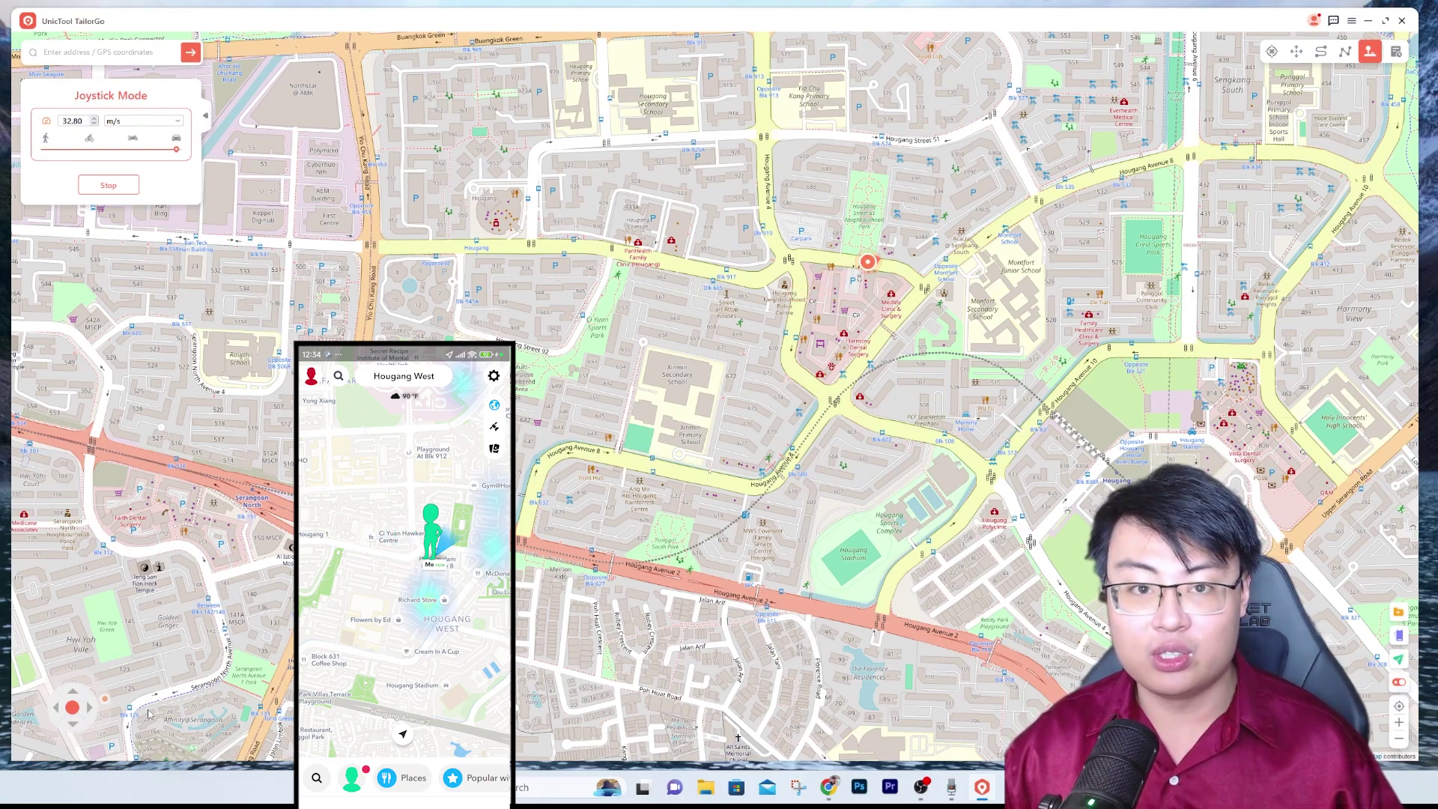
pyautogui.press('Right')
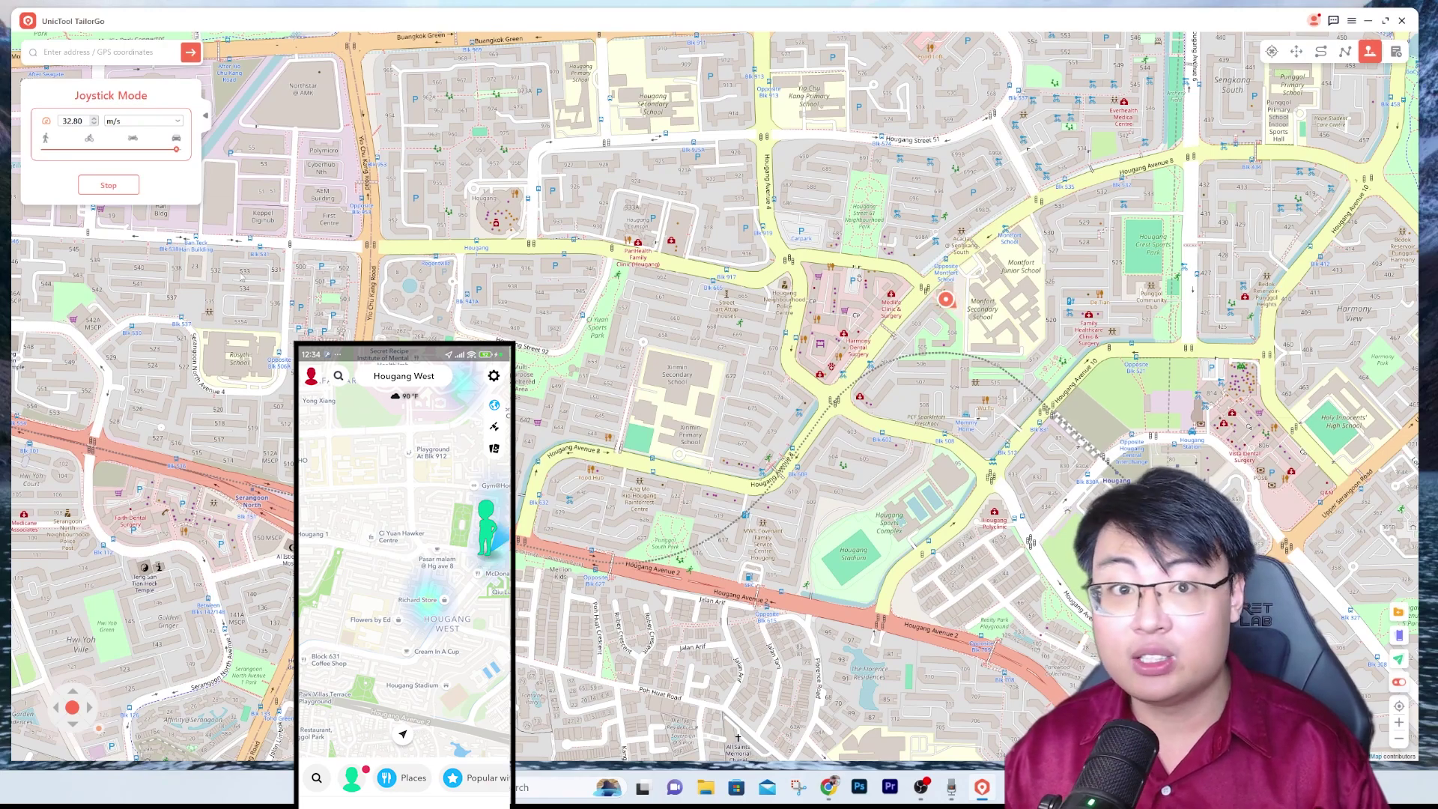
pyautogui.click(108, 185)
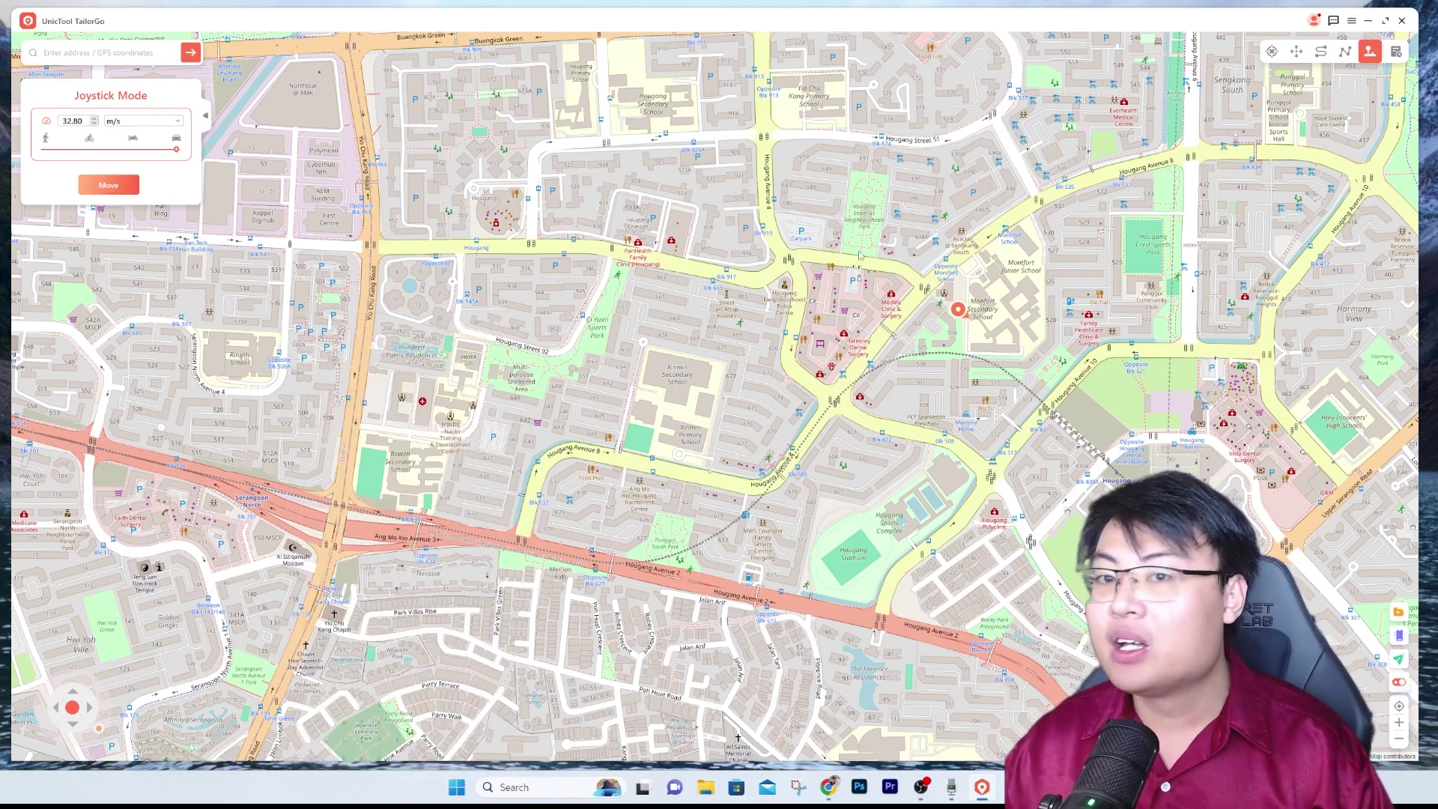
pyautogui.click(206, 116)
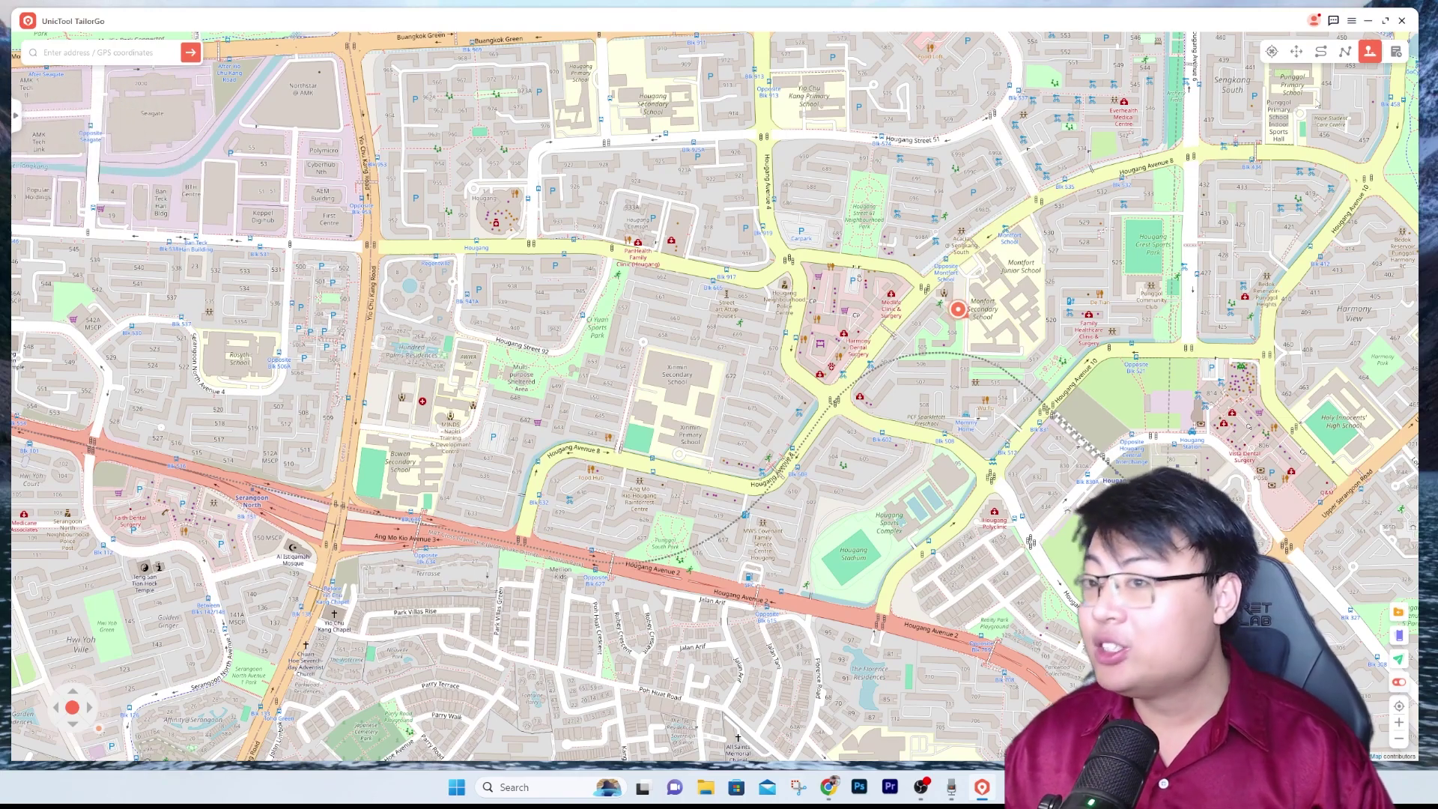
pyautogui.click(1395, 52)
pyautogui.scroll(-5, 697, 386)
pyautogui.scroll(-10, 697, 386)
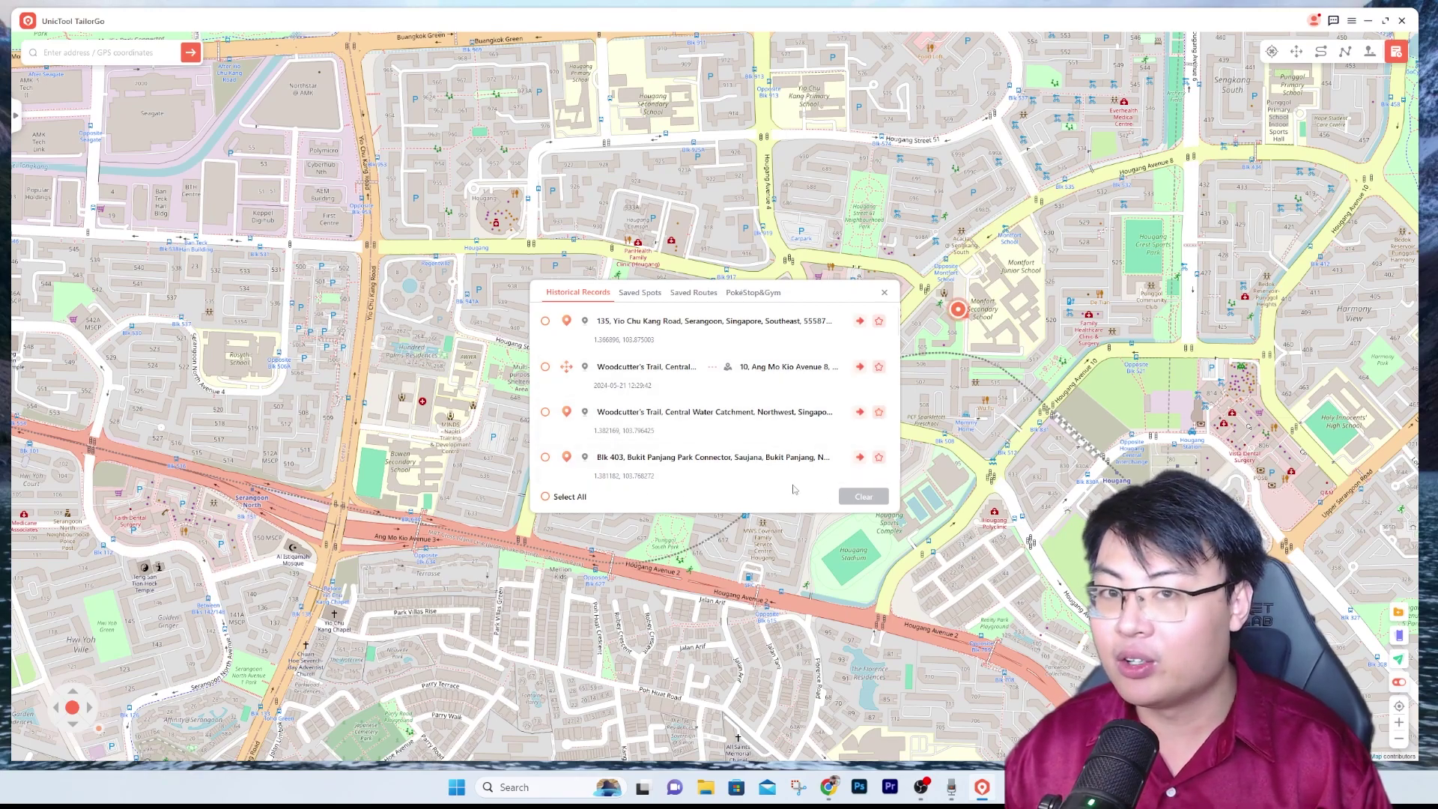
pyautogui.click(638, 293)
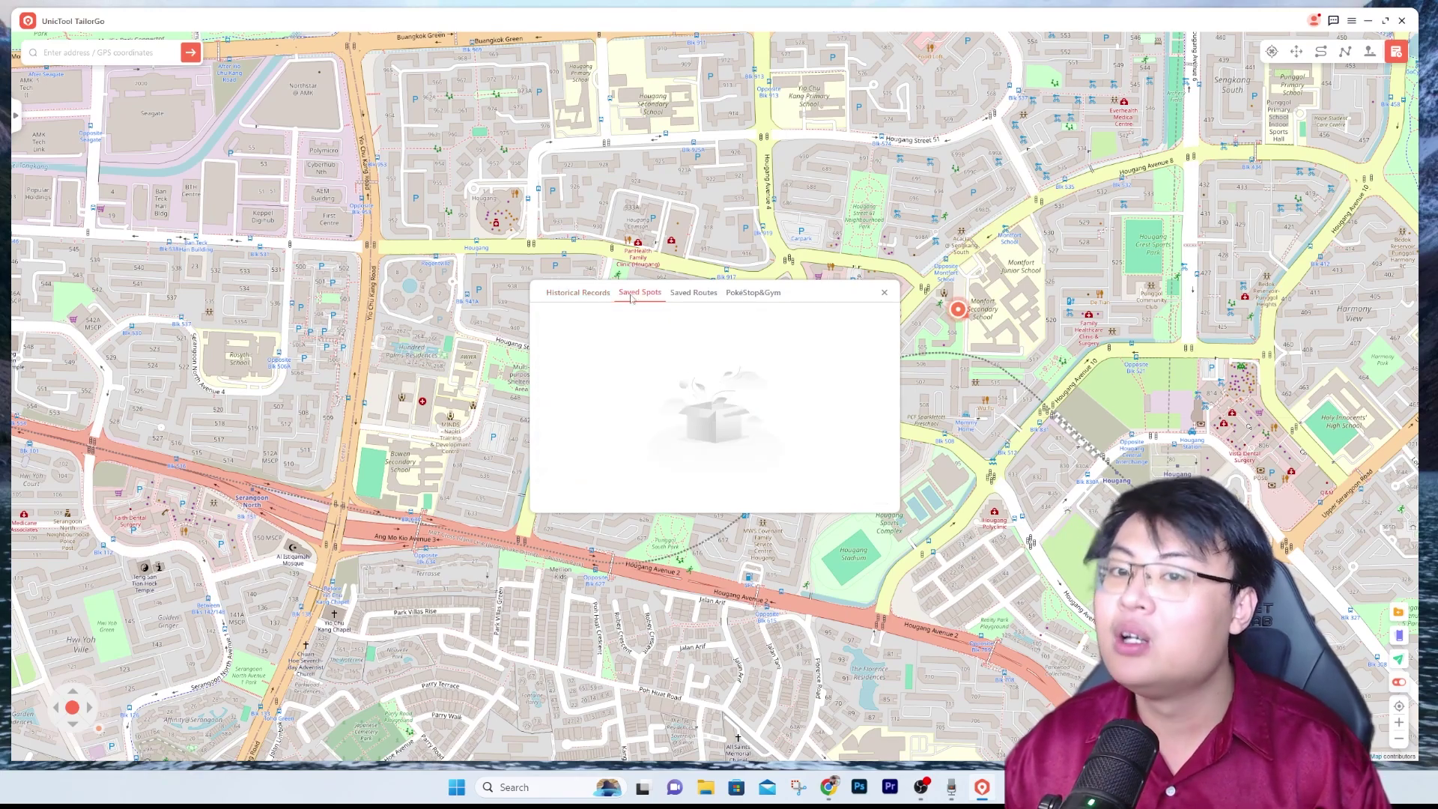
pyautogui.click(681, 296)
pyautogui.click(752, 295)
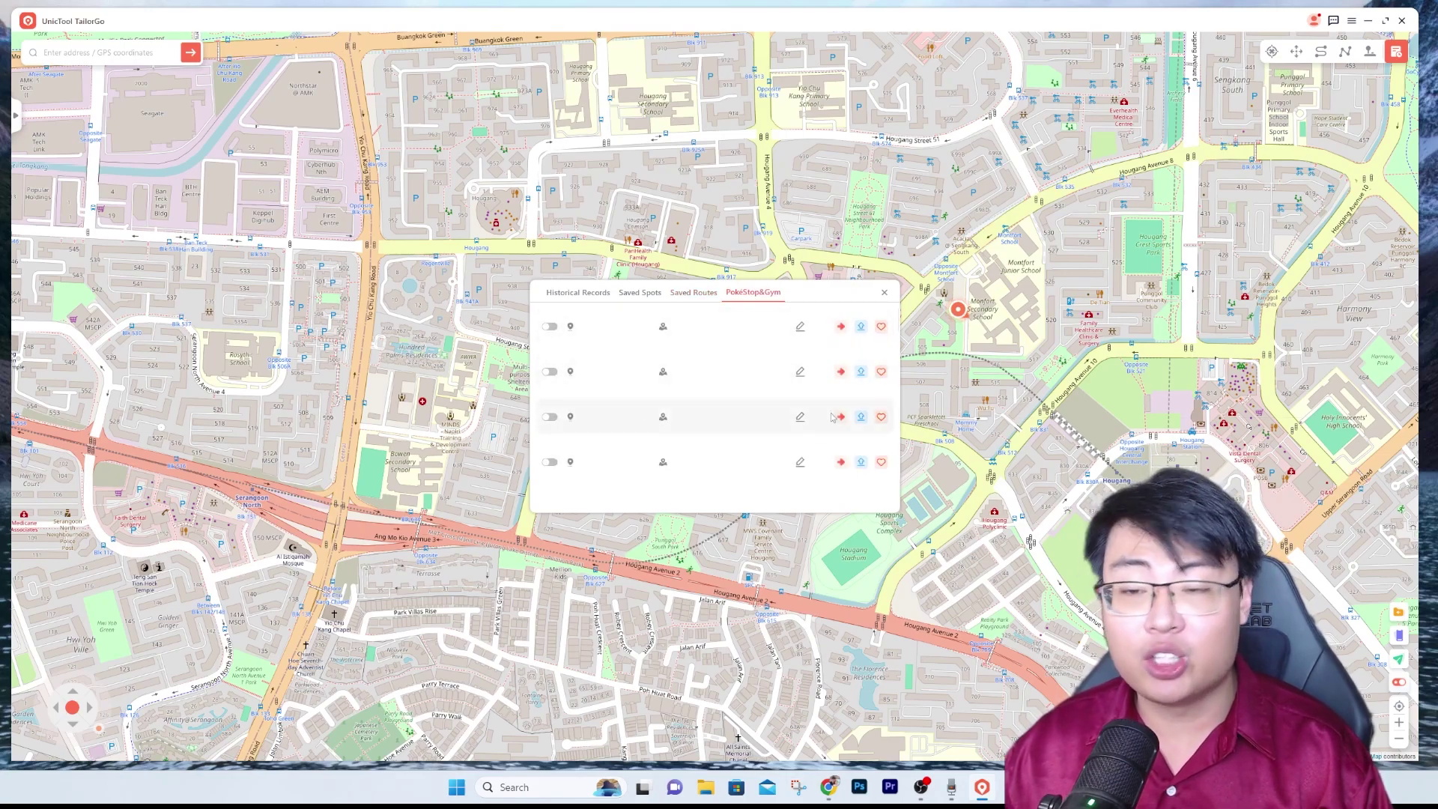
pyautogui.click(886, 294)
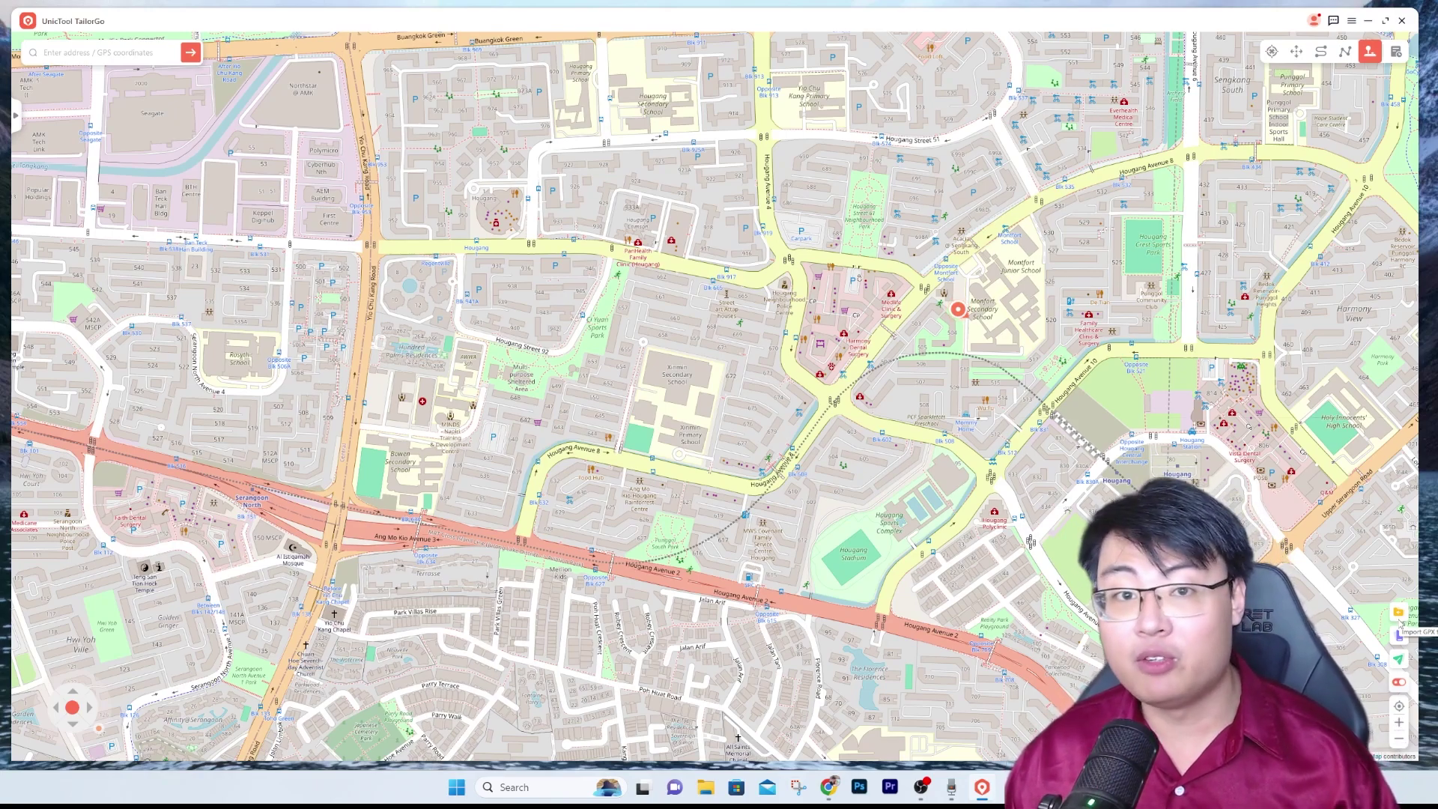
pyautogui.scroll(-2, 477, 300)
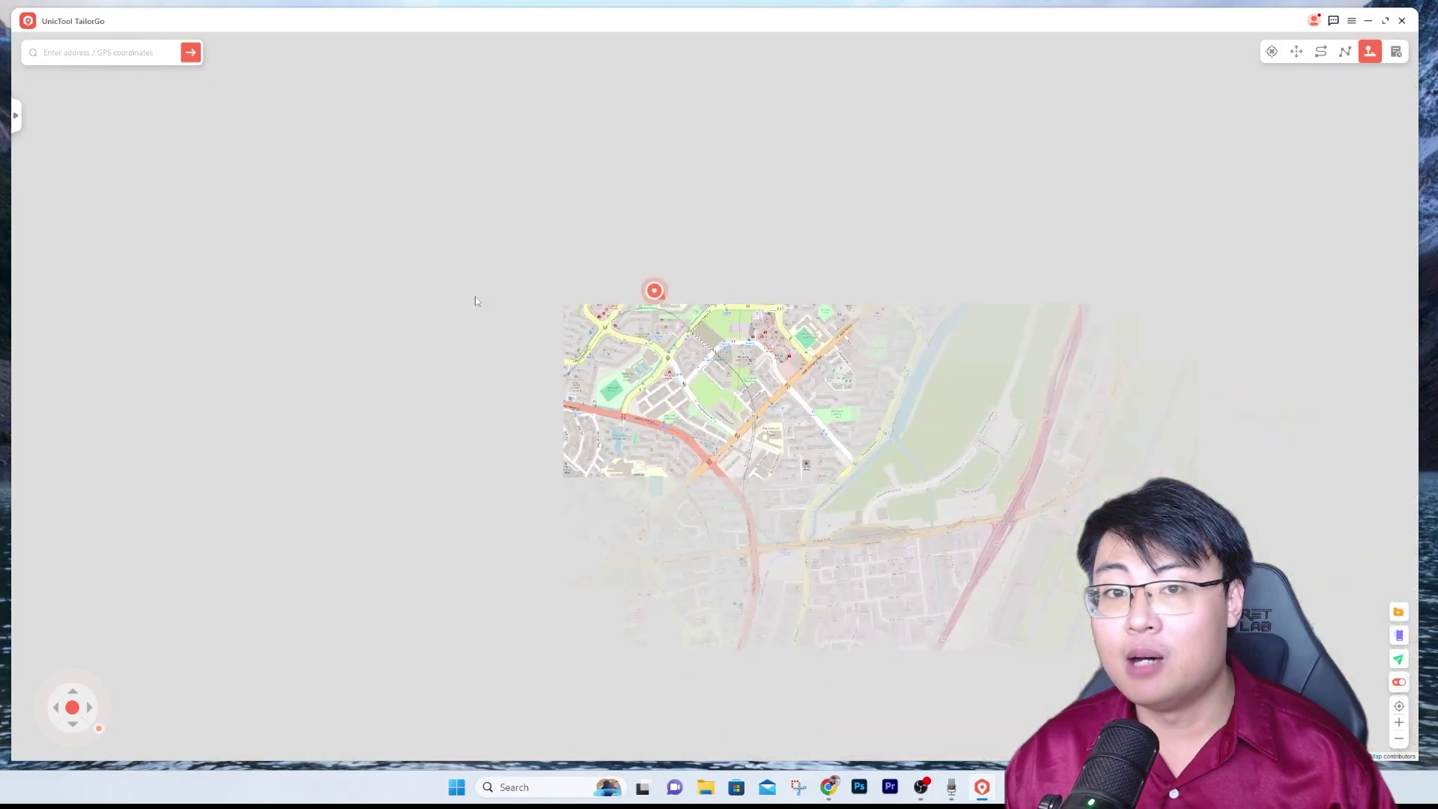
pyautogui.scroll(-1, 478, 301)
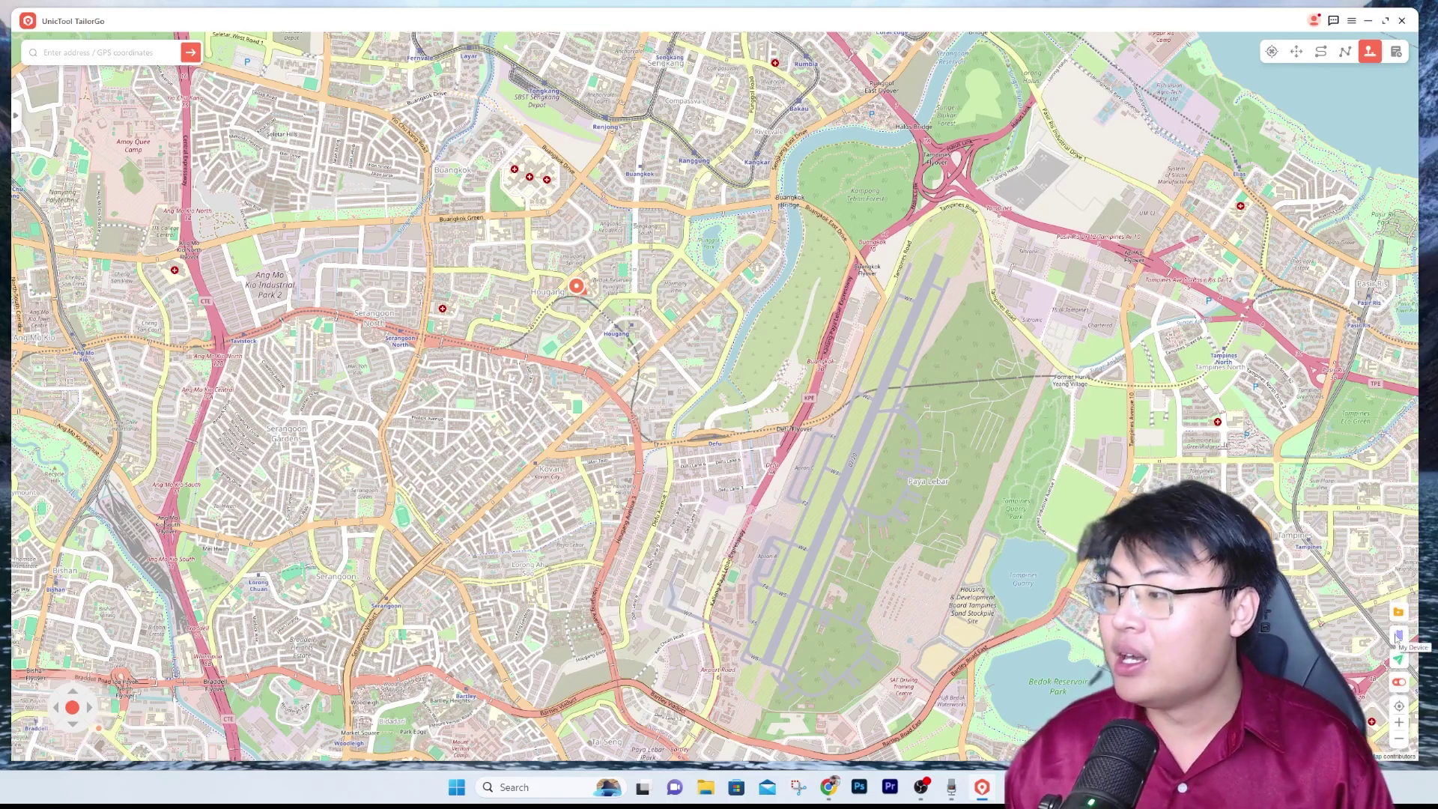
pyautogui.click(1396, 637)
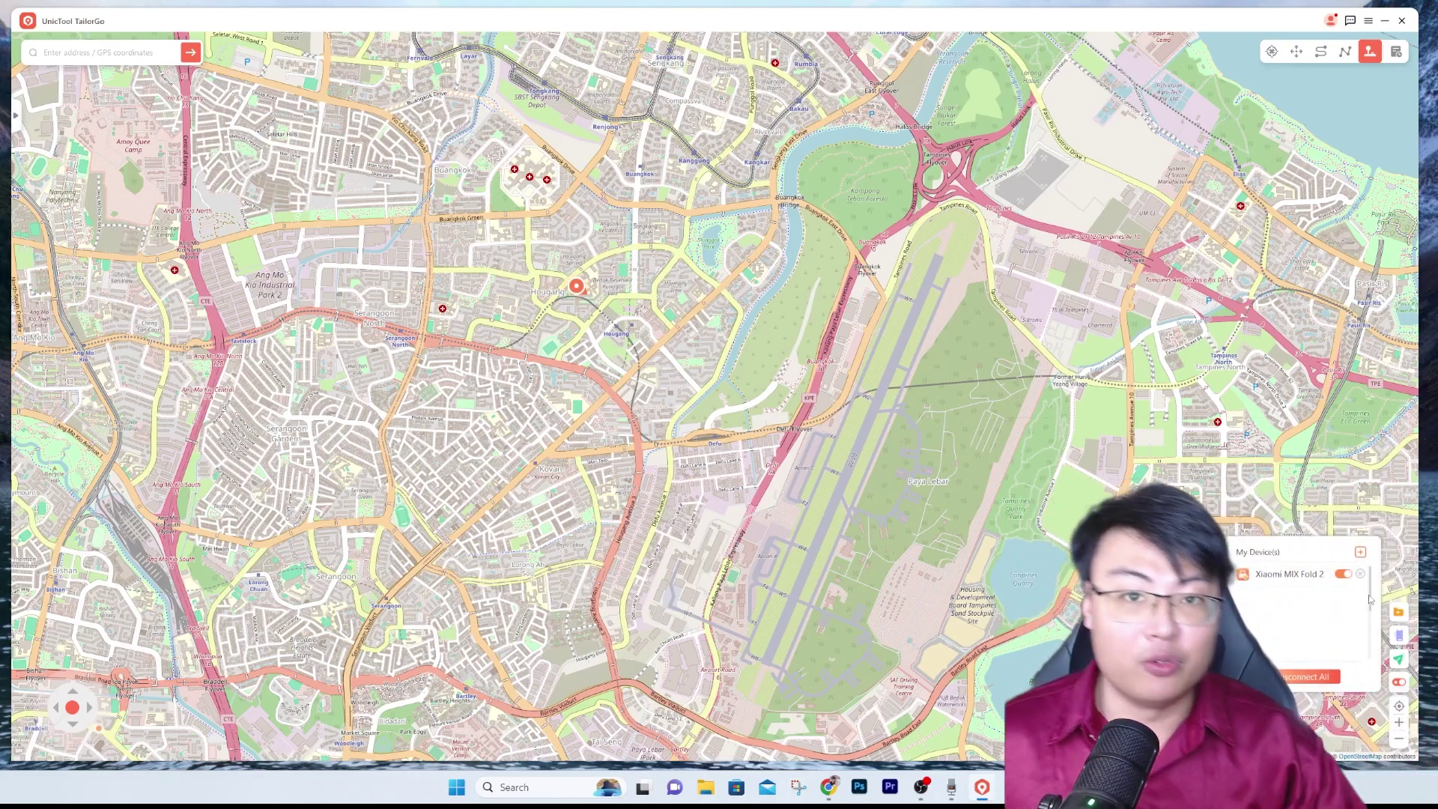
pyautogui.click(1399, 722)
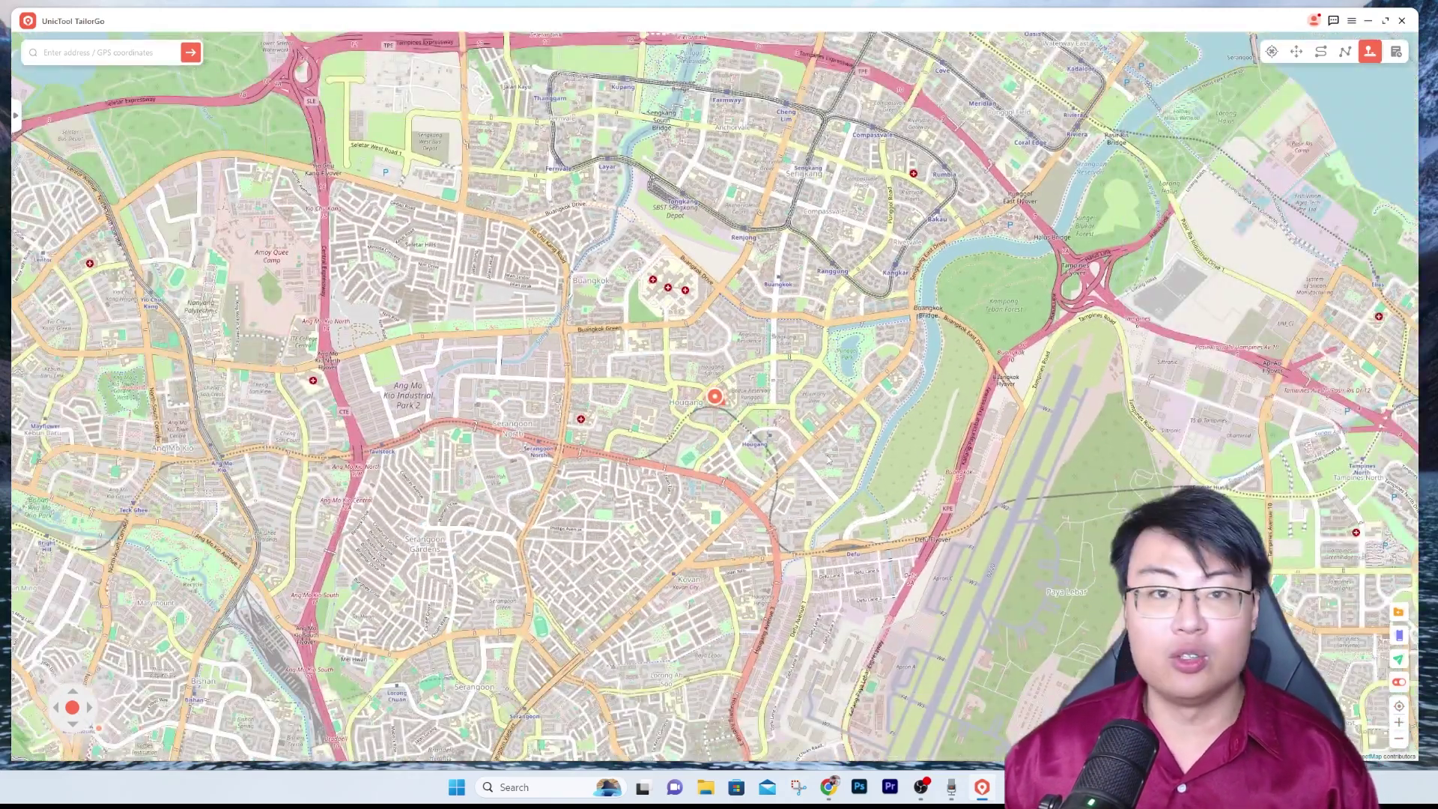
pyautogui.scroll(-10, 837, 462)
pyautogui.scroll(10, 837, 463)
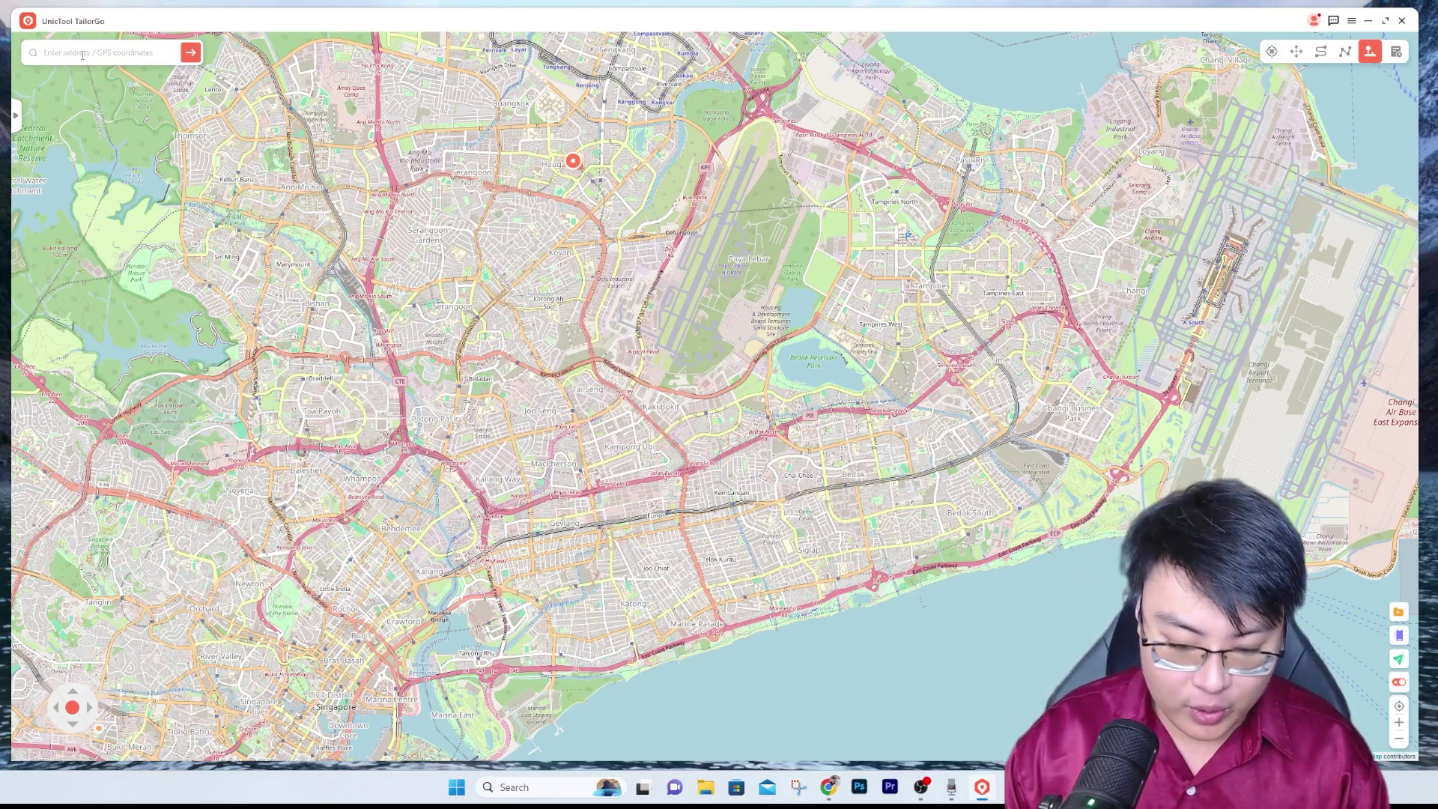
# Search for 'ubi aven' and pick an Ubi address suggestion.
pyautogui.write('ubi avenu')
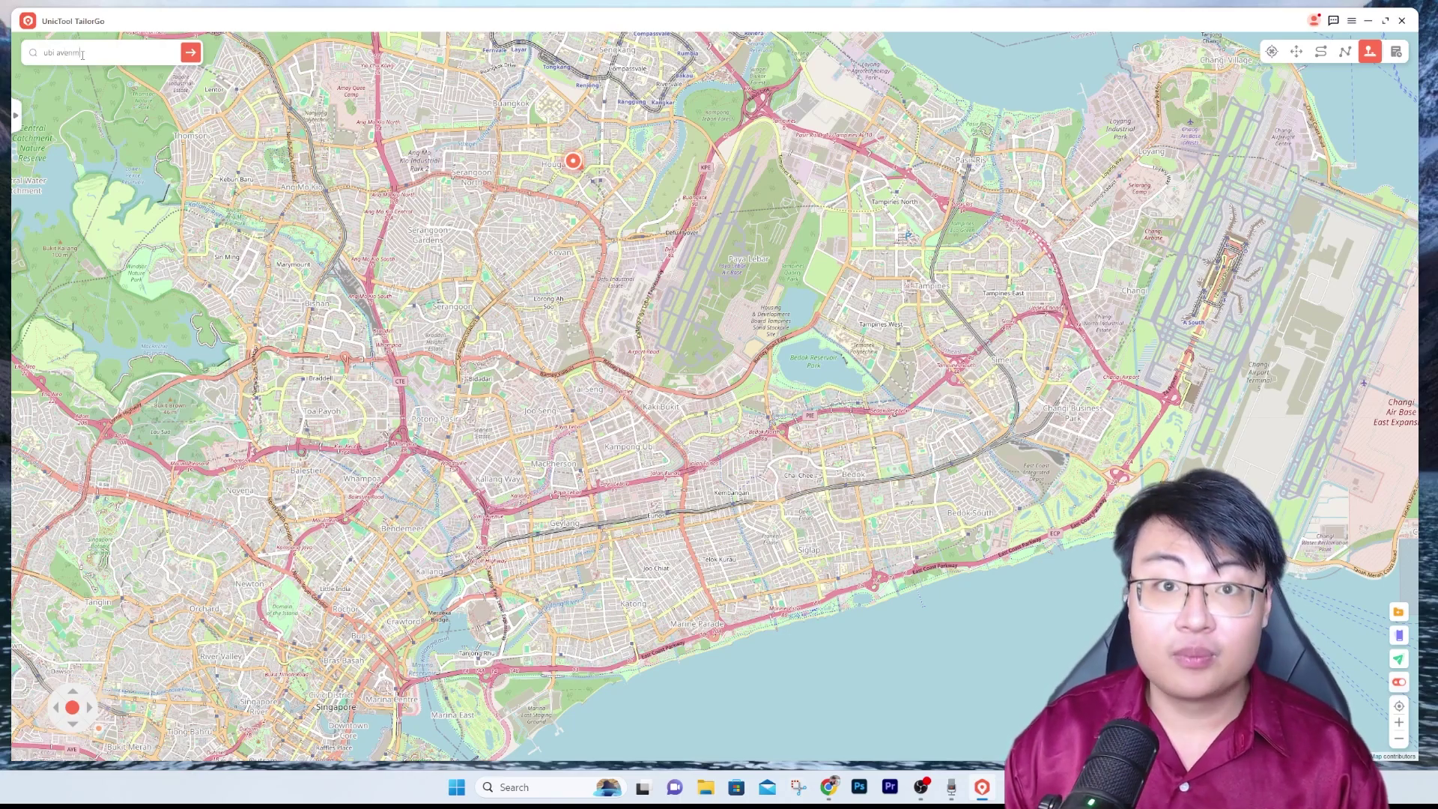
pyautogui.press('BackSpace')
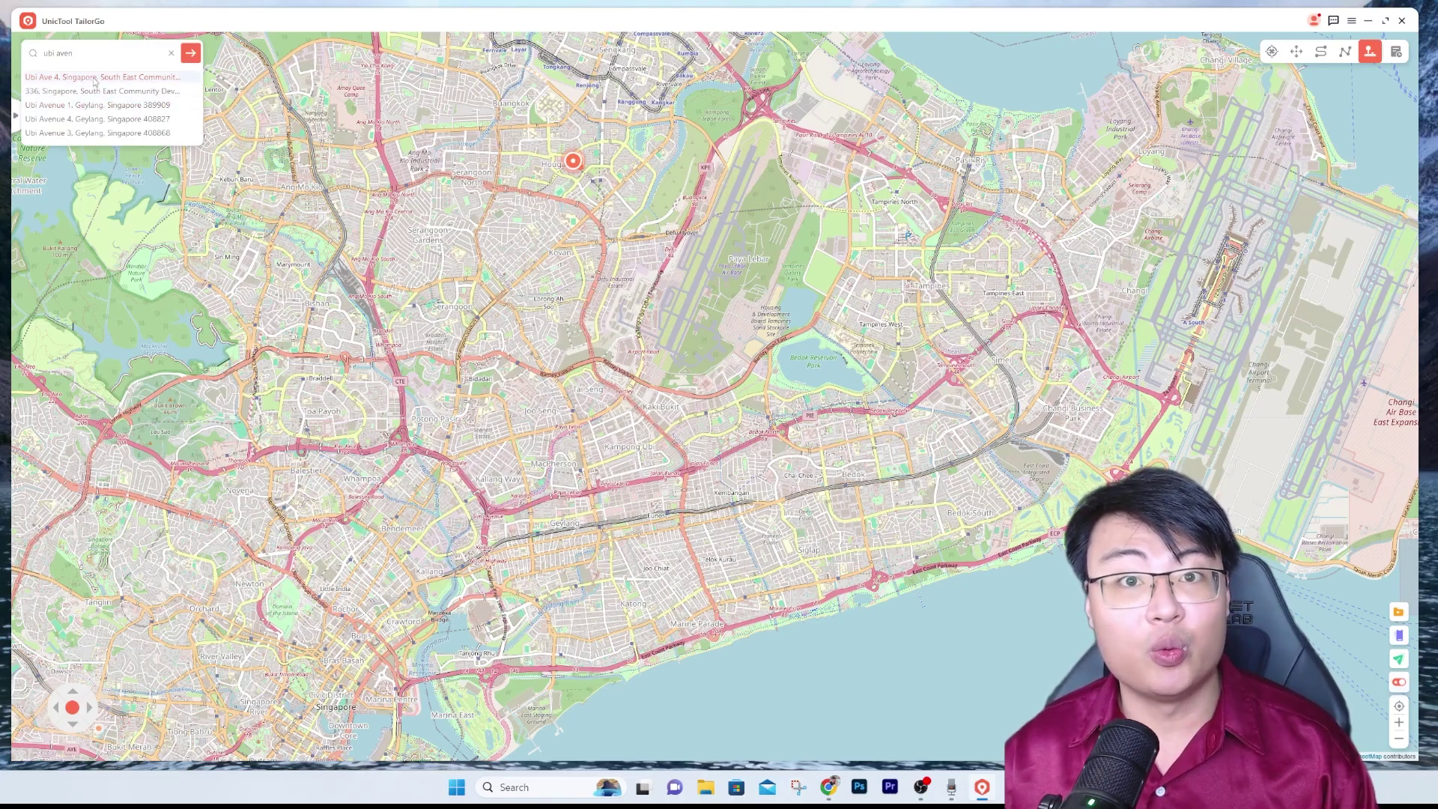
pyautogui.click(93, 105)
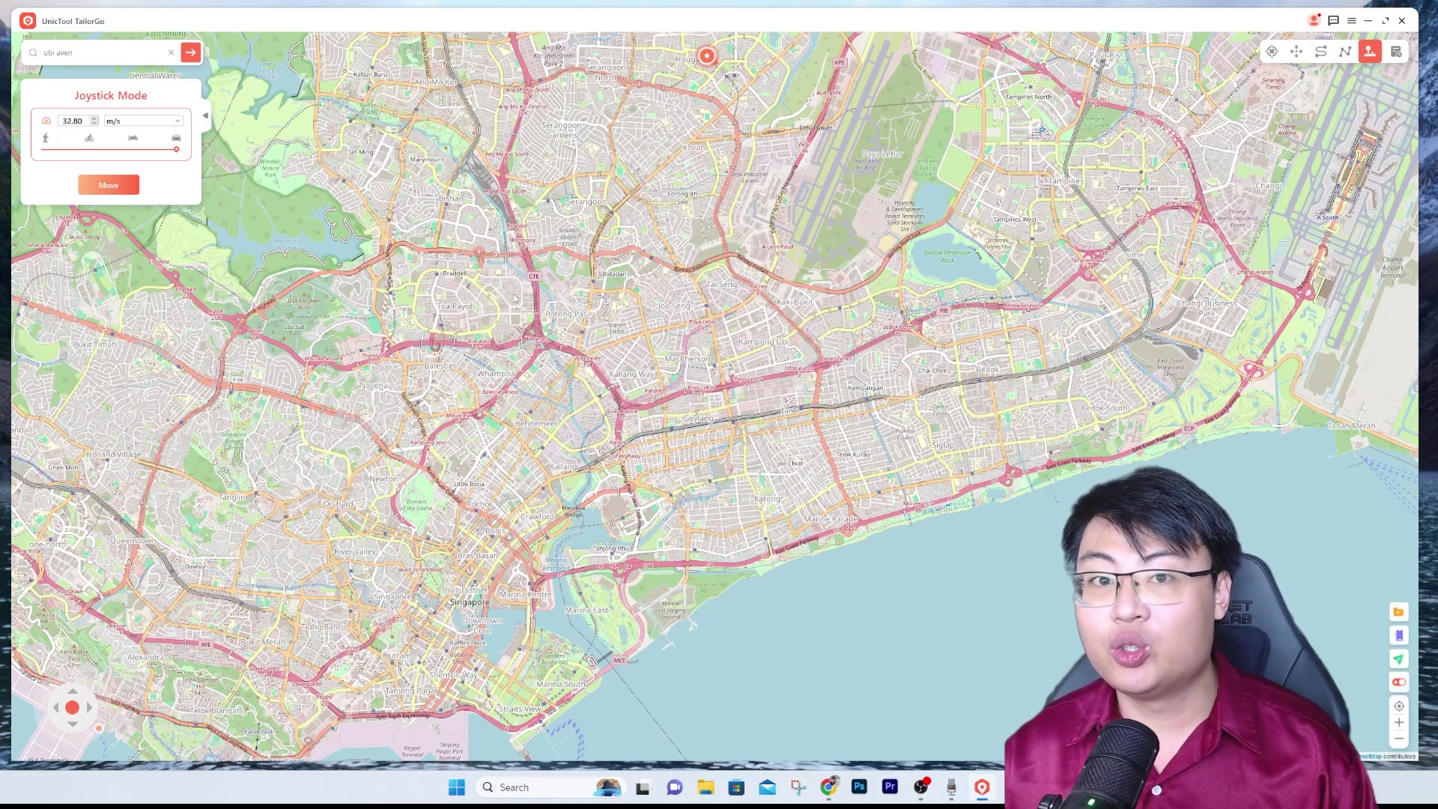
# Stop joystick movement and teleport the location 4.25 km to Ubi Ave 4.
pyautogui.click(109, 185)
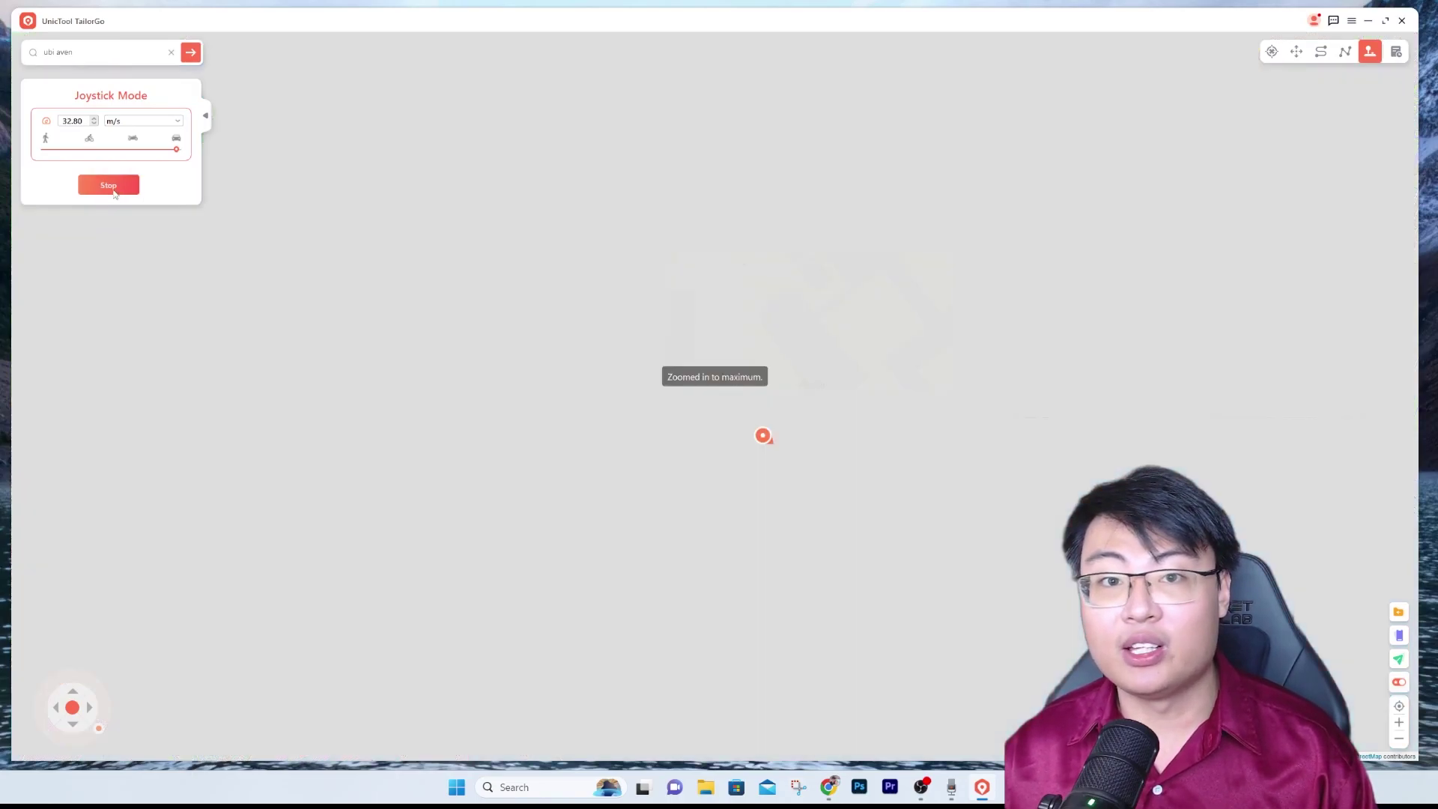
pyautogui.scroll(-10, 797, 357)
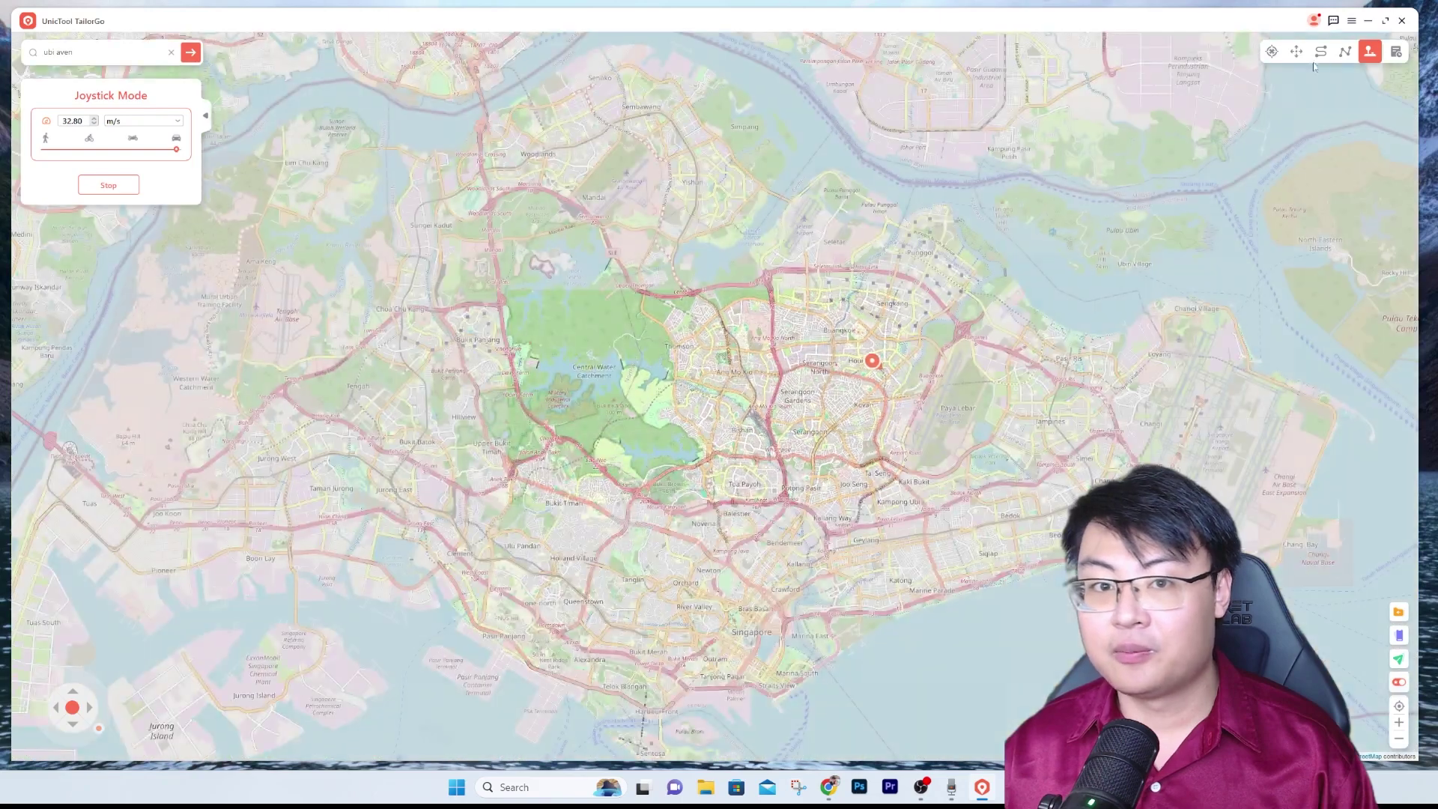
pyautogui.click(1271, 51)
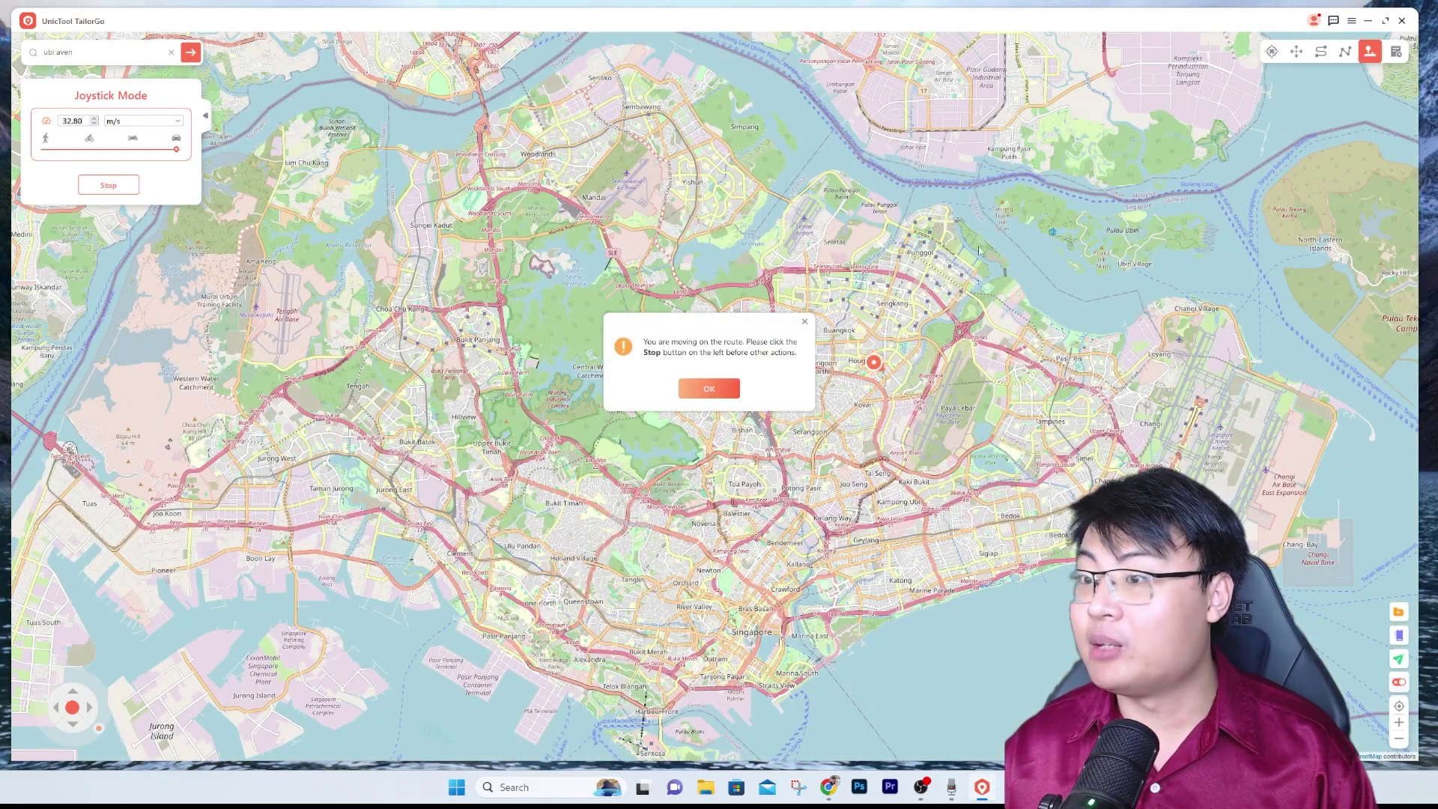
pyautogui.click(709, 385)
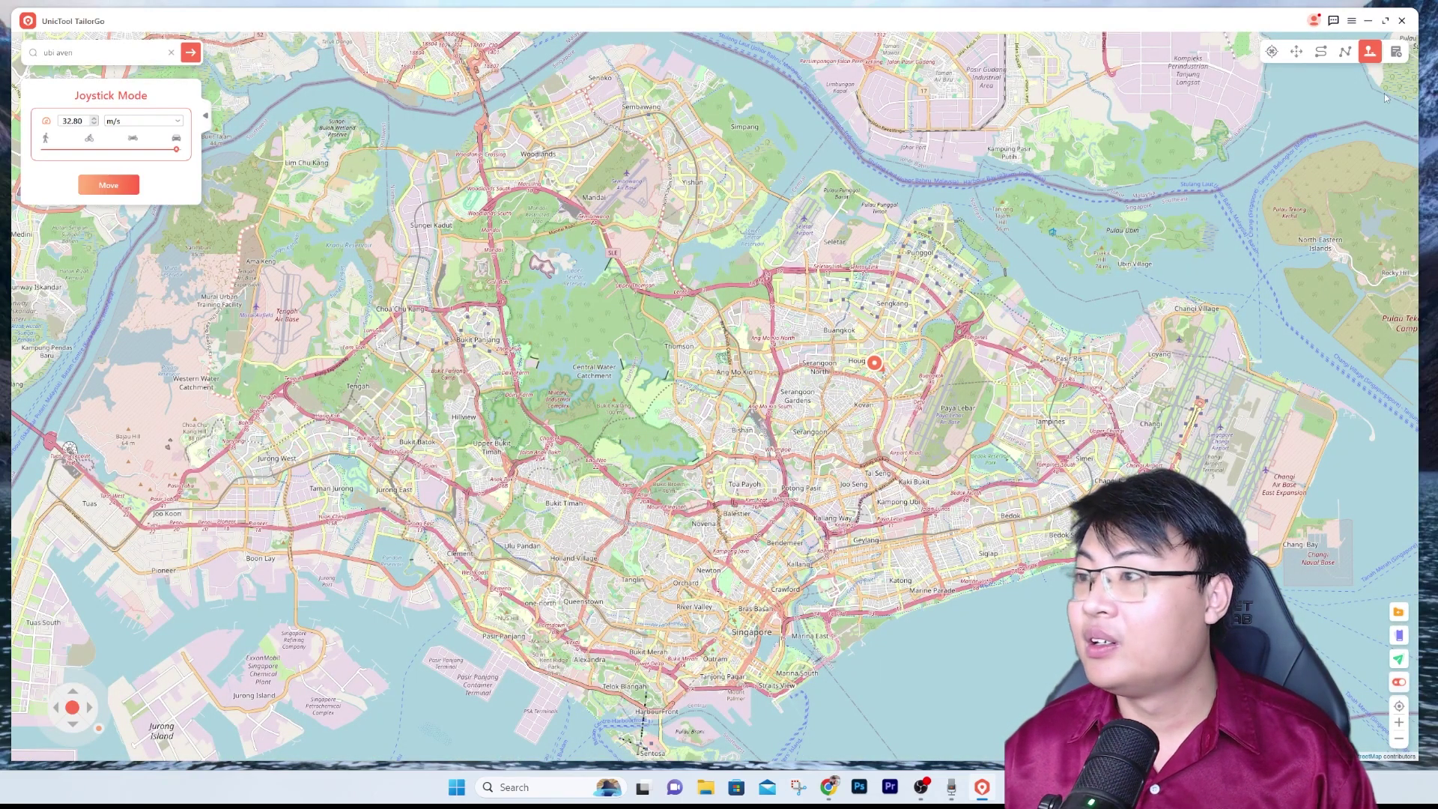
pyautogui.click(189, 53)
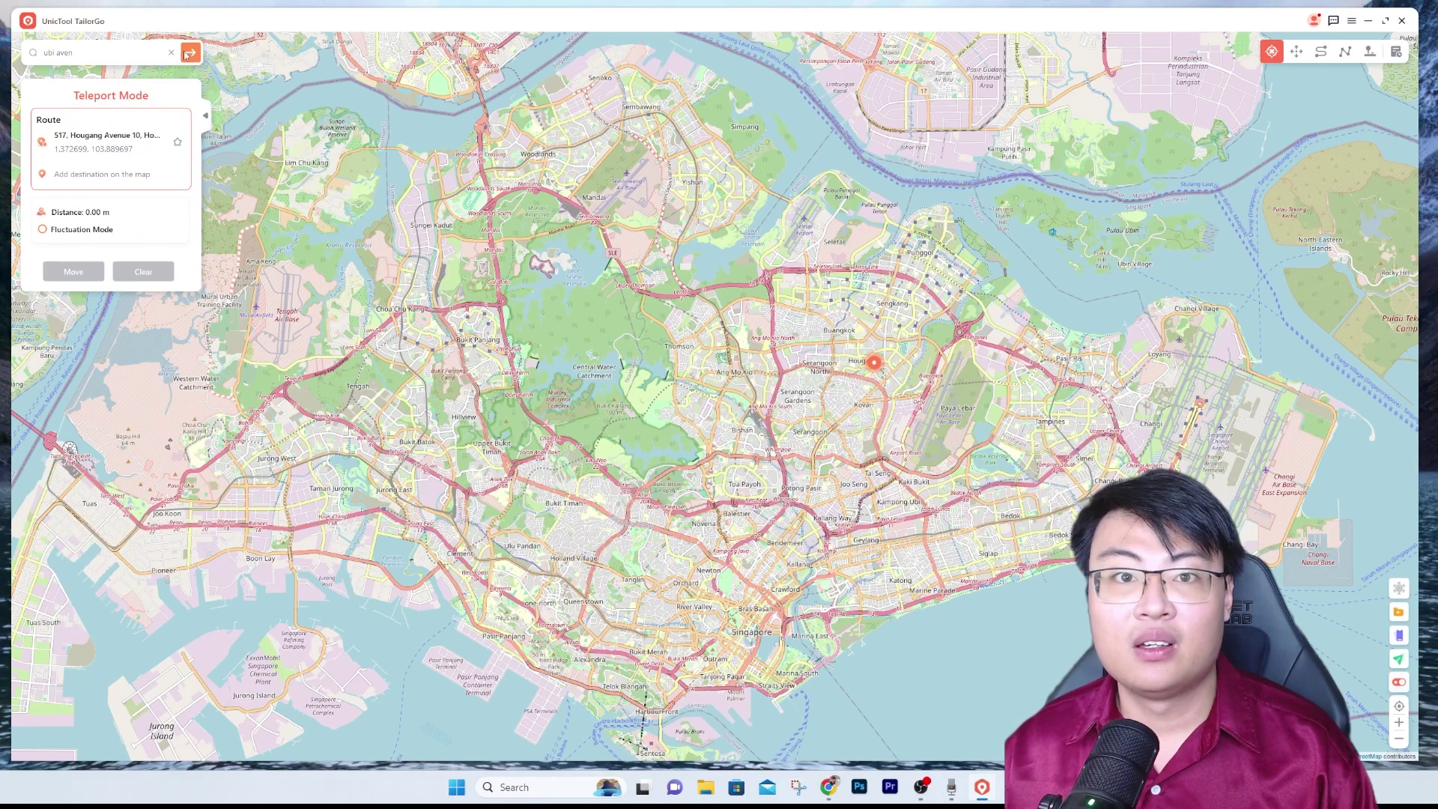
pyautogui.click(97, 105)
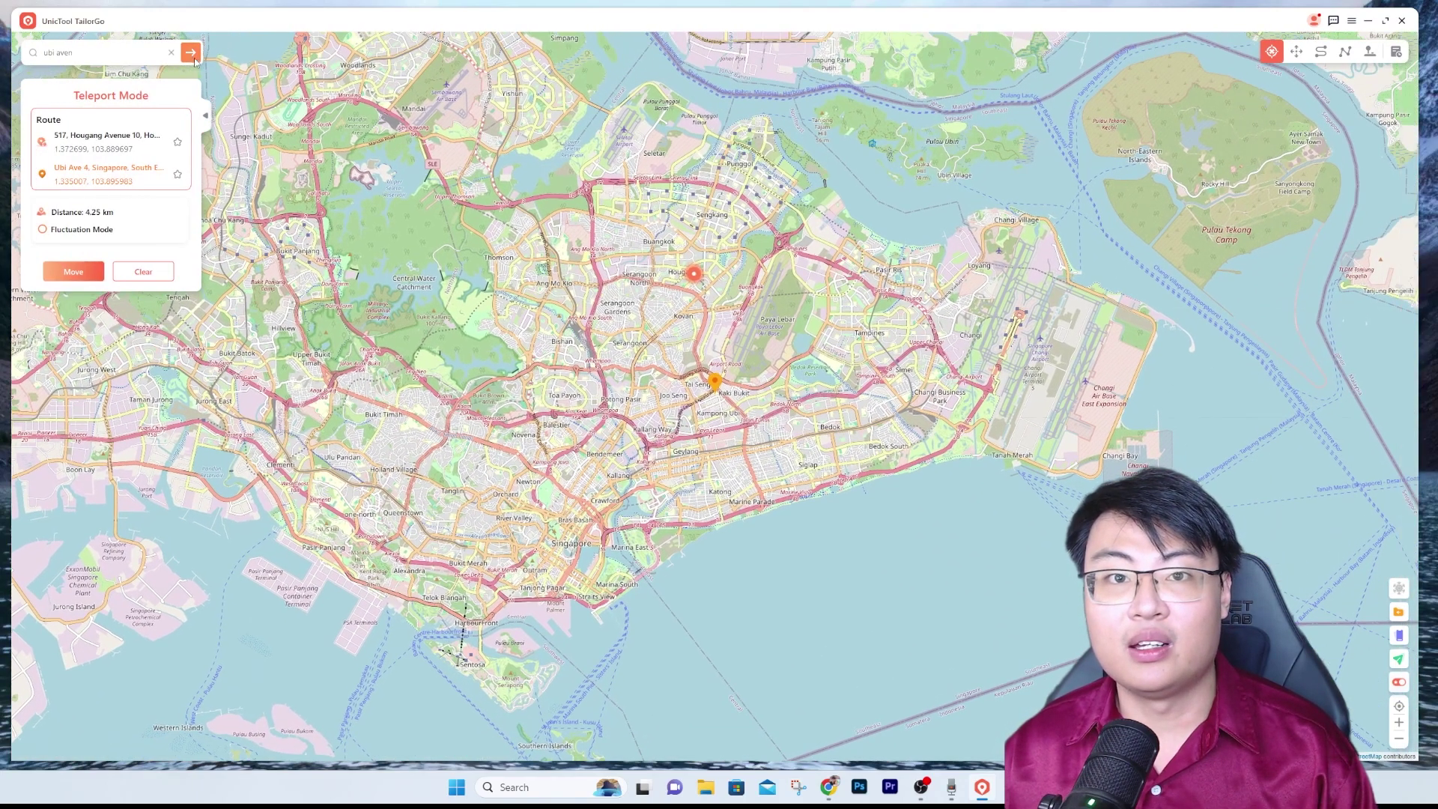
pyautogui.click(74, 272)
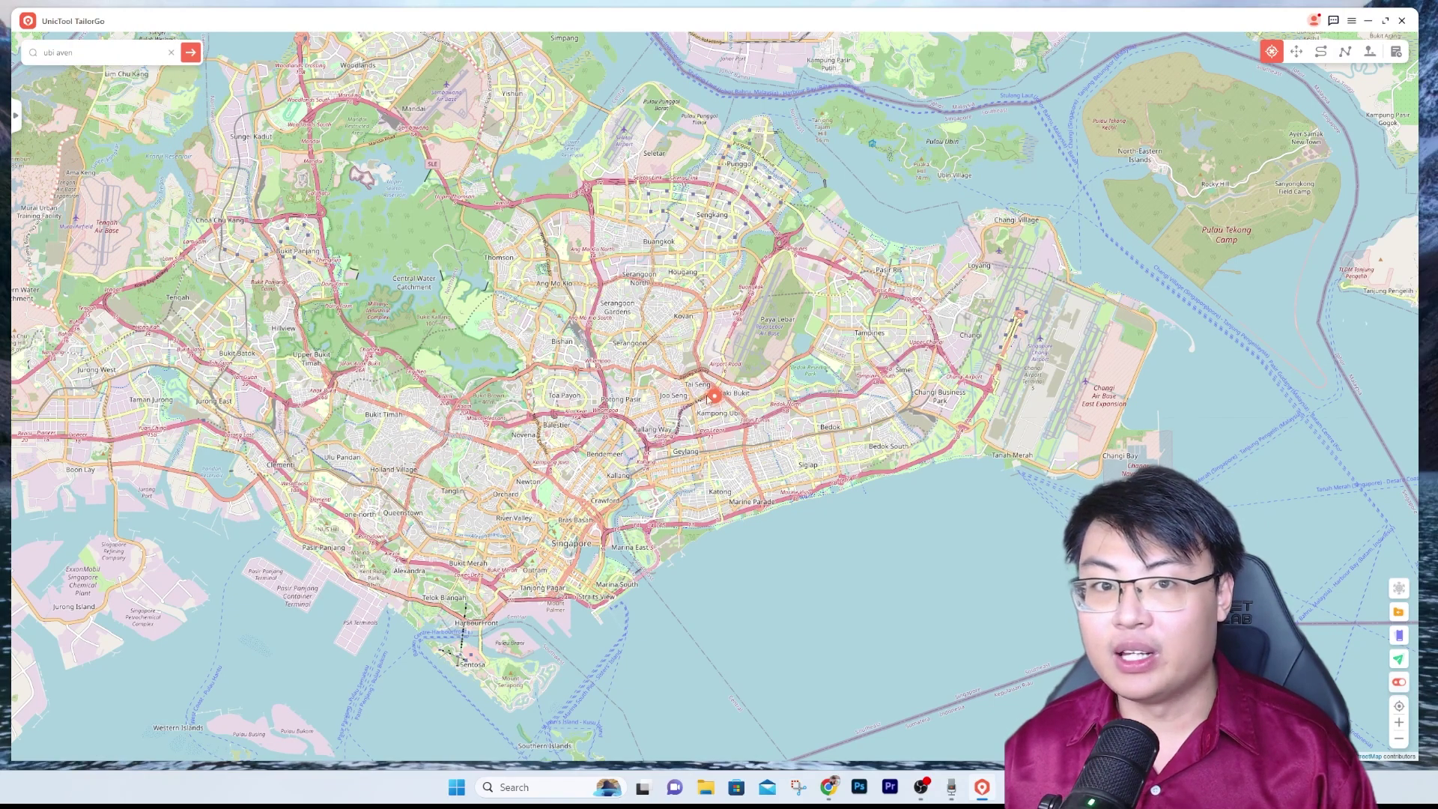
pyautogui.scroll(4, 721, 412)
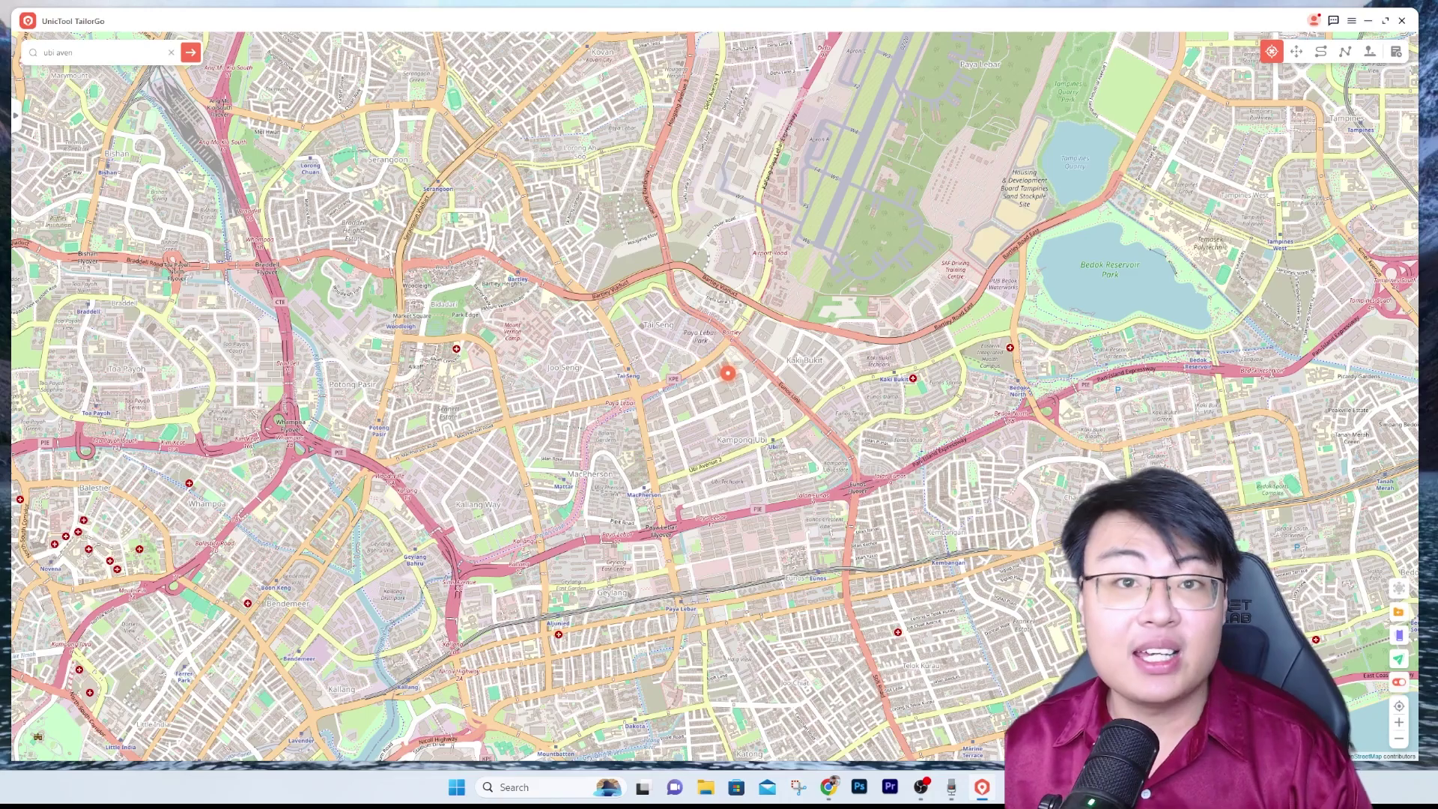
# Empty the address search box, then browse the map around Ubi Avenue 4 in Kampong Ubi.
pyautogui.click(171, 52)
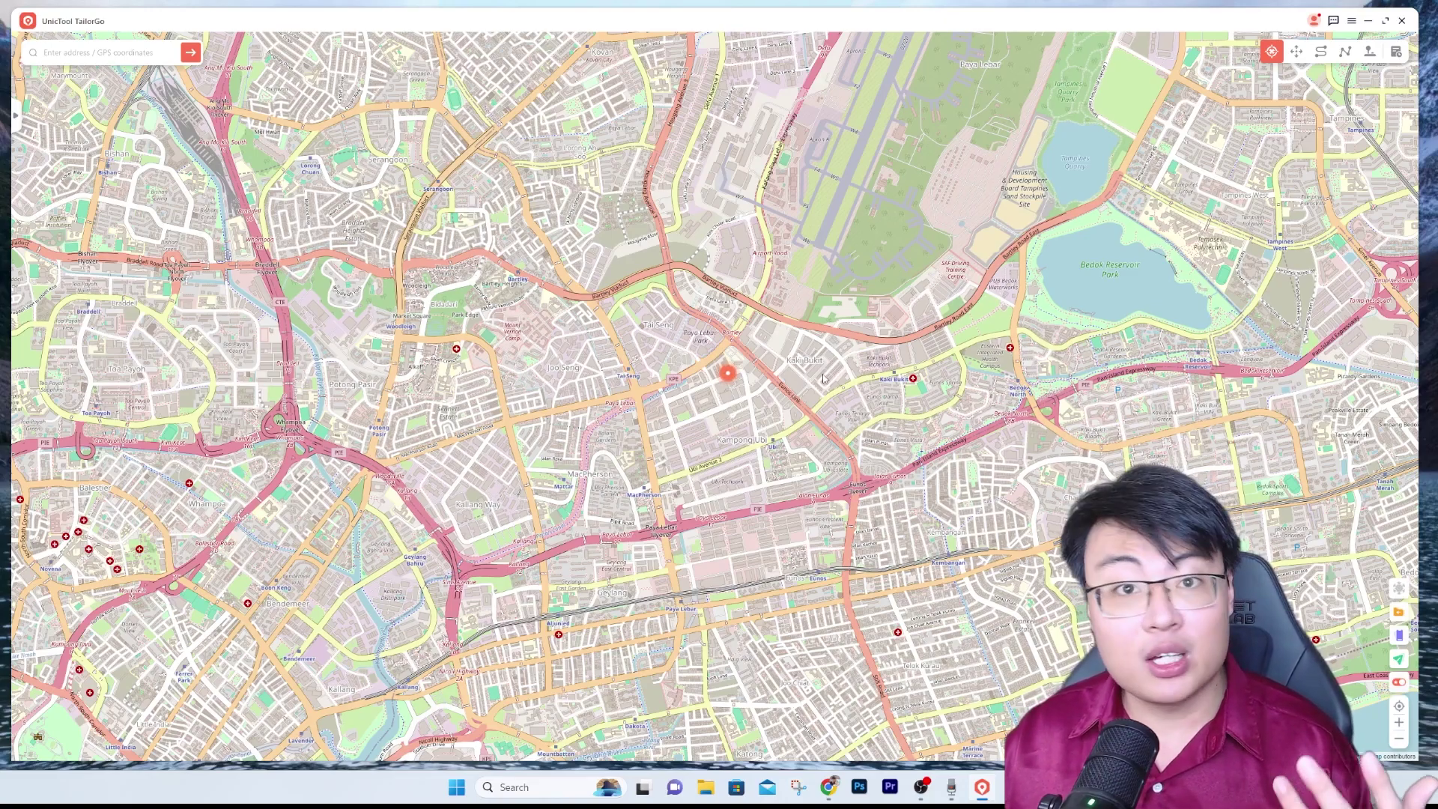
pyautogui.moveTo(787, 397)
pyautogui.mouseDown()
pyautogui.moveTo(615, 433)
pyautogui.moveTo(607, 480)
pyautogui.mouseUp()
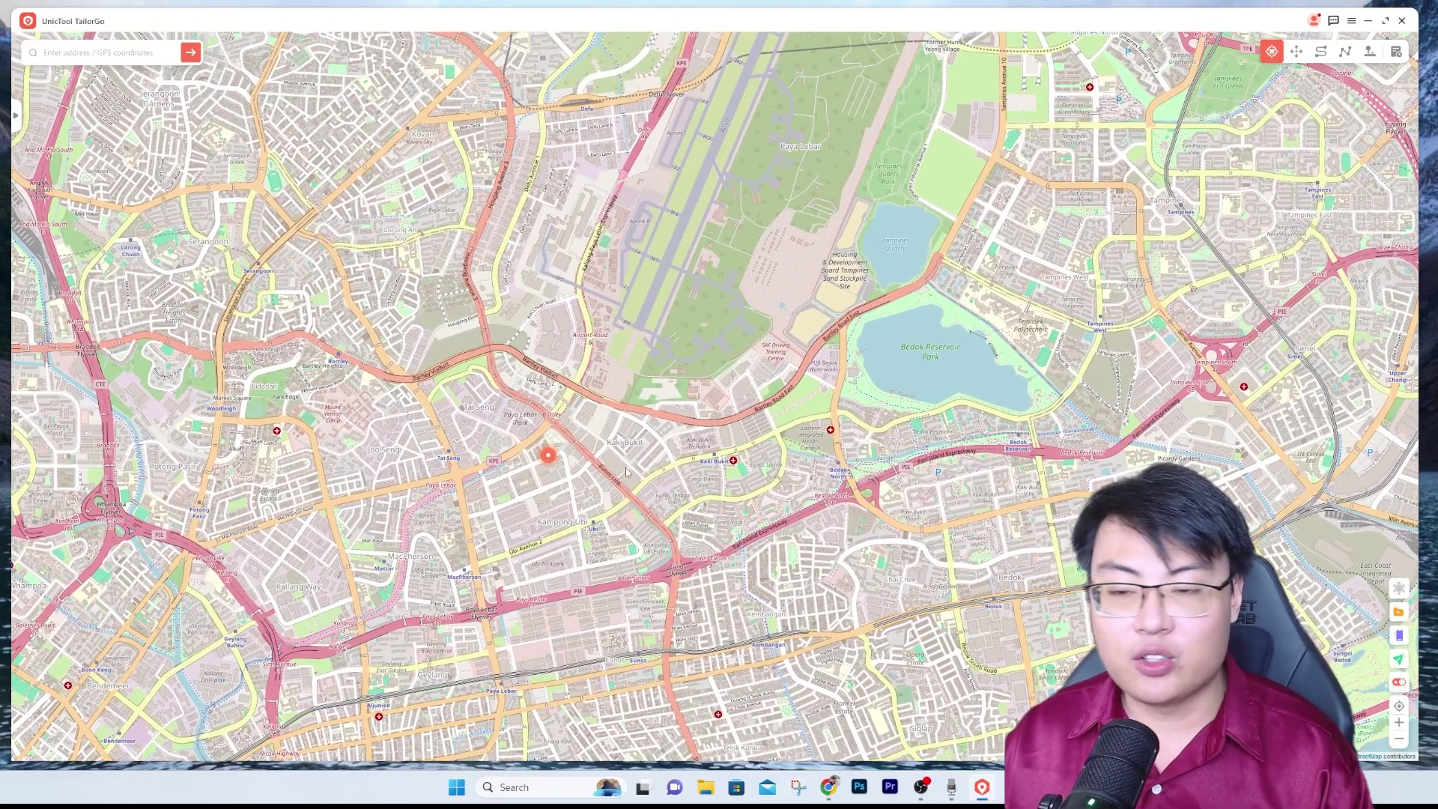
pyautogui.scroll(-2, 629, 474)
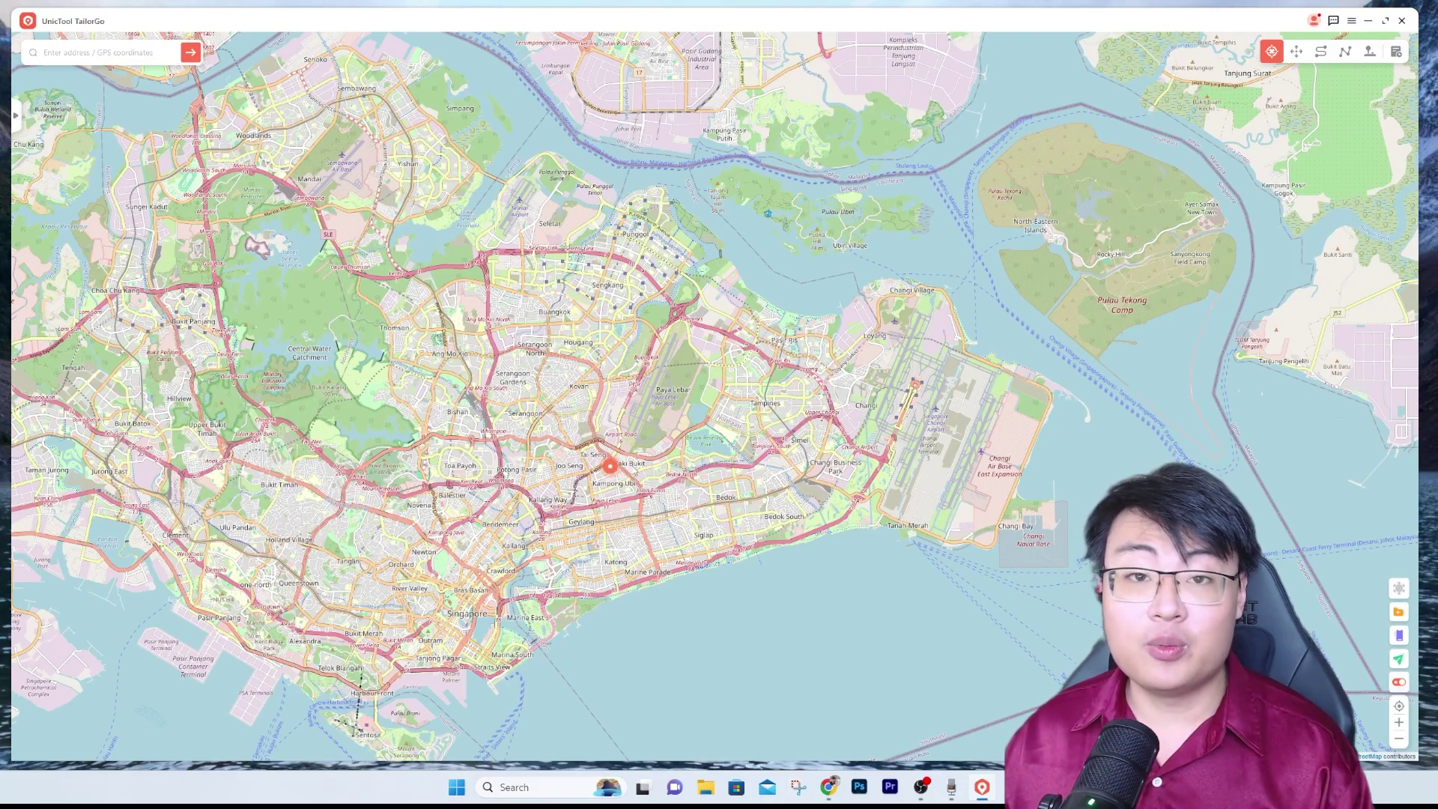
pyautogui.scroll(2, 633, 507)
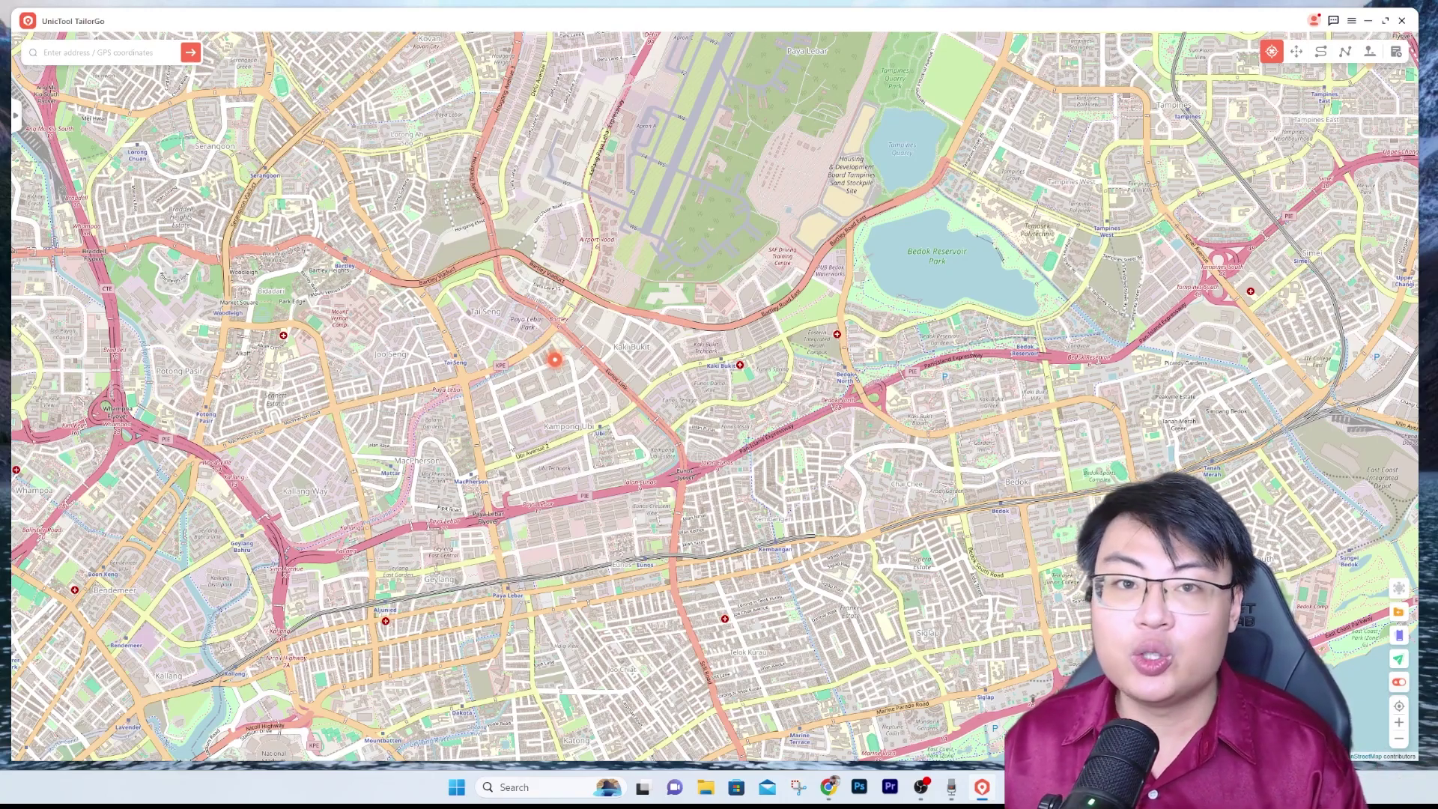
pyautogui.scroll(-3, 543, 452)
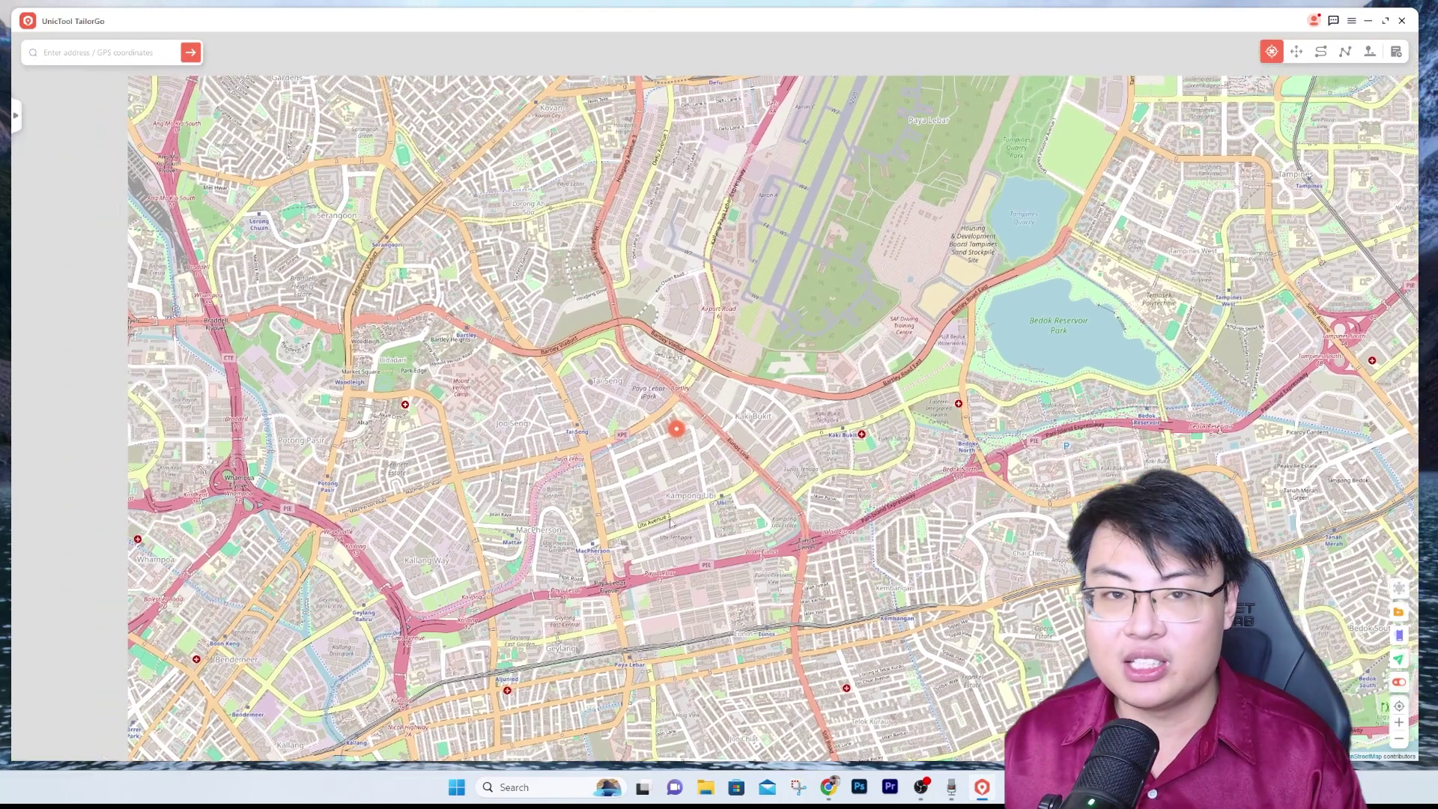